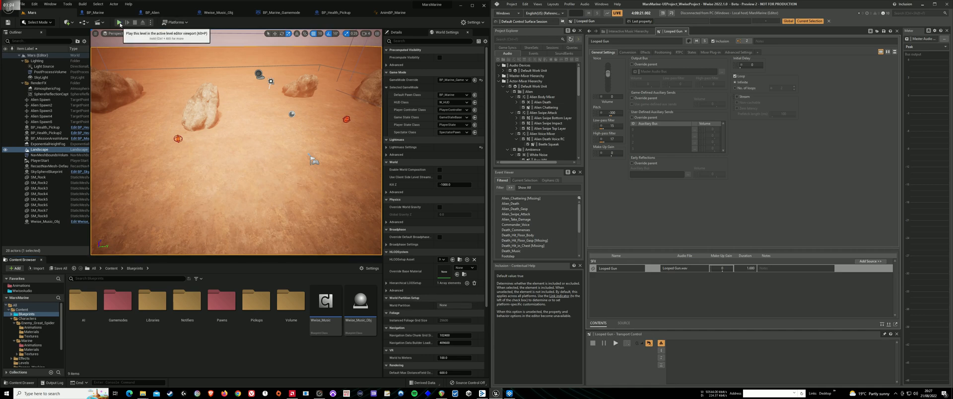
Play the Mars level in the editor viewport and fight the Wave 1 aliens with the marine, collecting a health pickup.
{"action": "left_click", "coordinate": [119, 23]}
{"action": "left_click", "coordinate": [245, 142]}
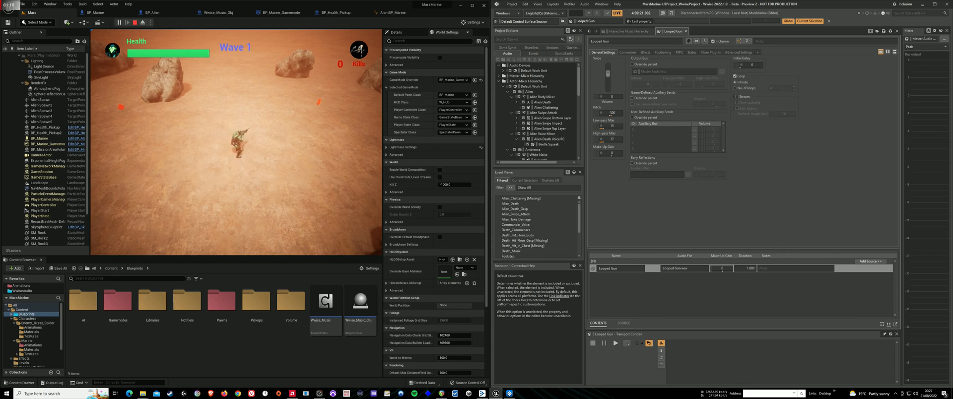
{"action": "key", "text": "w"}
{"action": "key", "text": "d"}
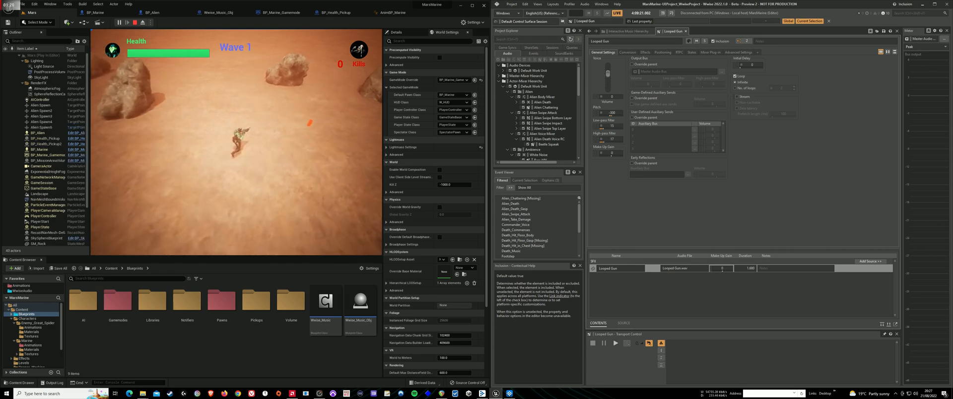
{"action": "key", "text": "w"}
{"action": "key", "text": "a"}
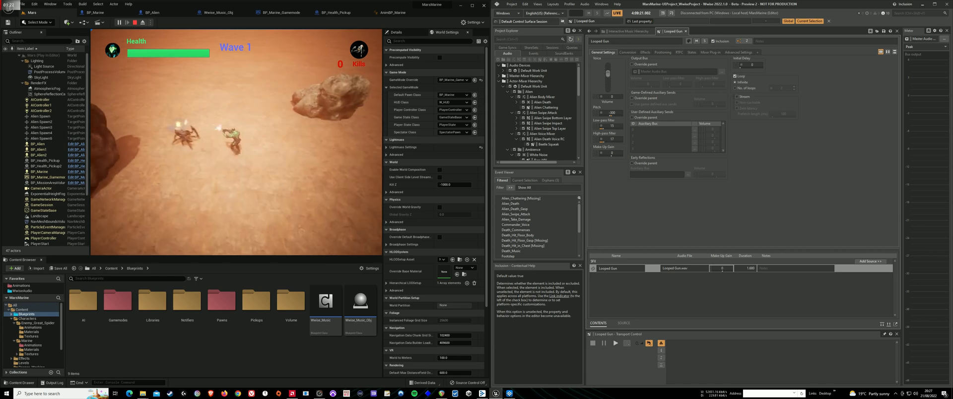
{"action": "key", "text": "d"}
{"action": "key", "text": "d"}
{"action": "key", "text": "s"}
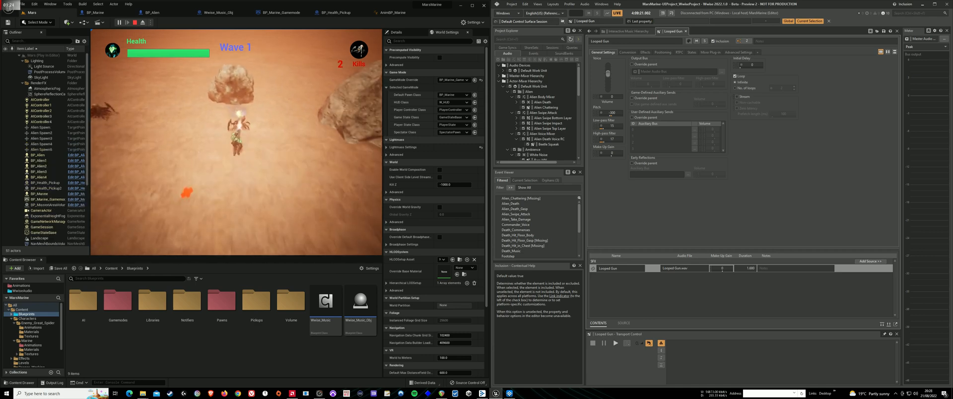
{"action": "key", "text": "a"}
{"action": "key", "text": "s"}
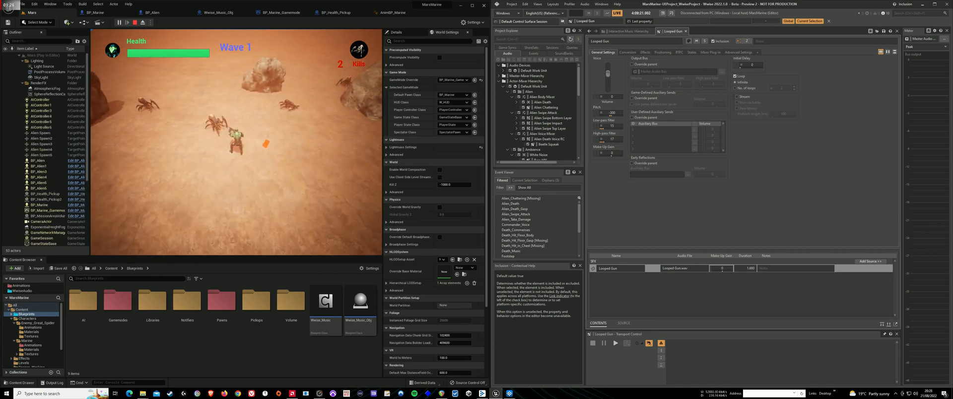
{"action": "left_click", "coordinate": [289, 128]}
{"action": "key", "text": "s"}
{"action": "key", "text": "w"}
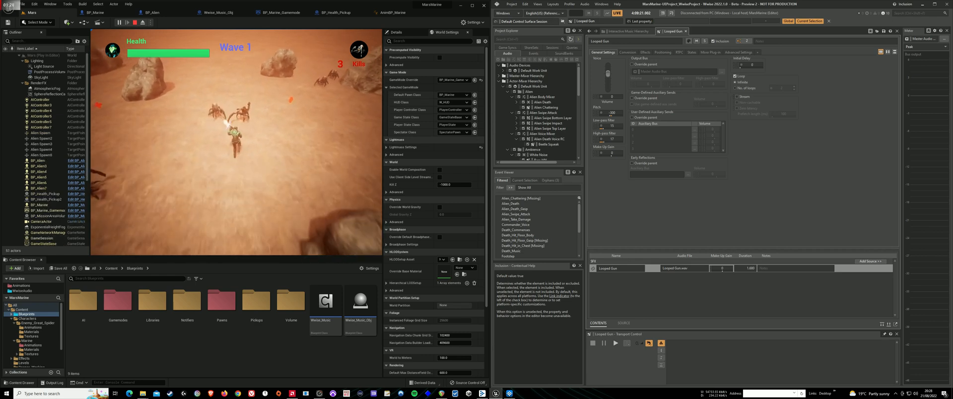
{"action": "key", "text": "d"}
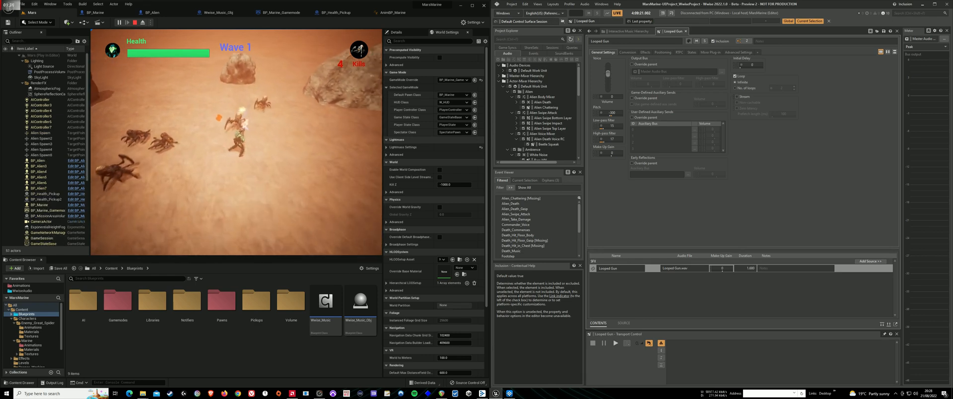
{"action": "key", "text": "a"}
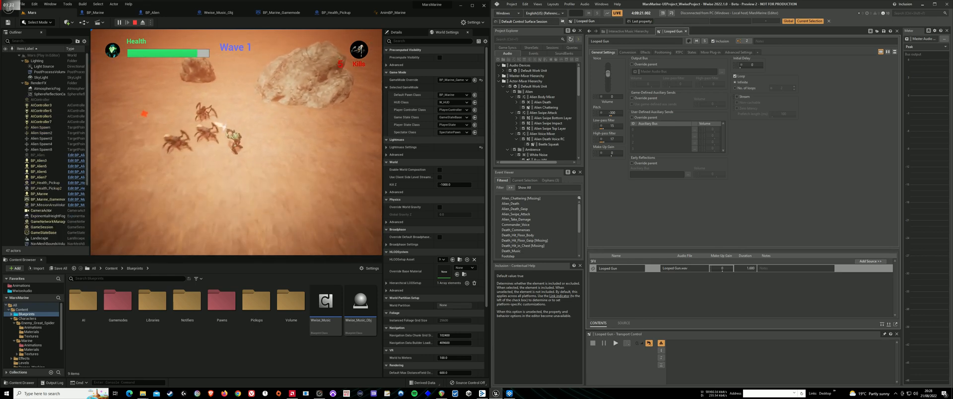
{"action": "key", "text": "s"}
{"action": "key", "text": "d"}
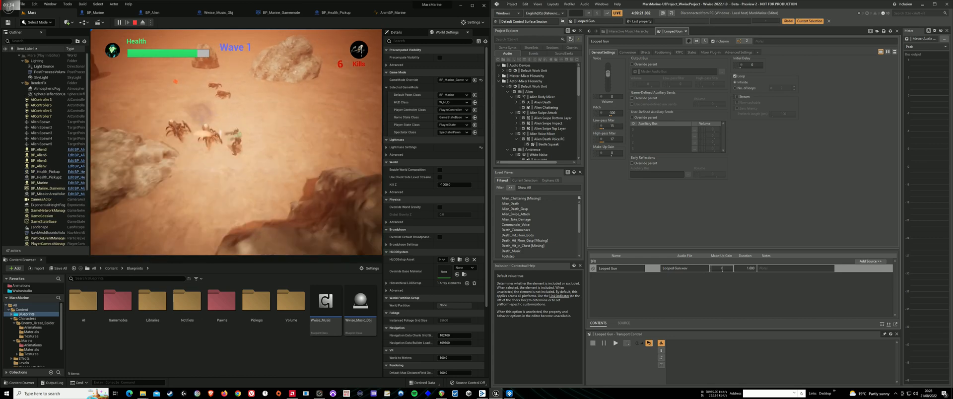
{"action": "key", "text": "w"}
{"action": "key", "text": "a"}
{"action": "key", "text": "w"}
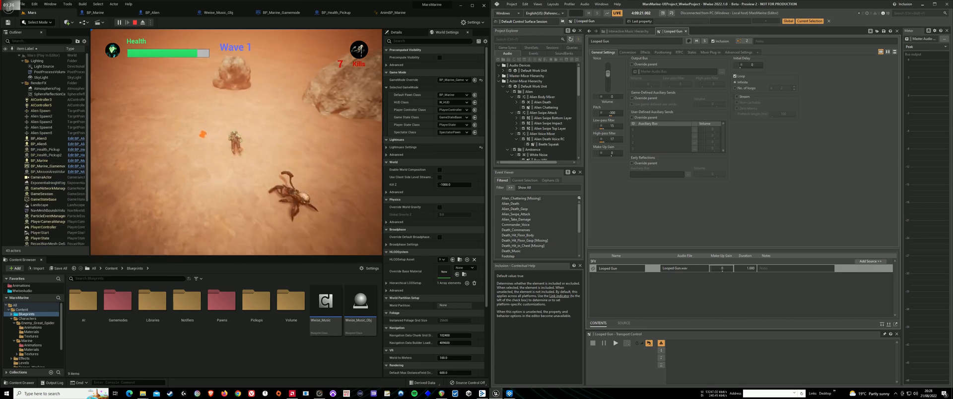
{"action": "key", "text": "s"}
{"action": "key", "text": "a"}
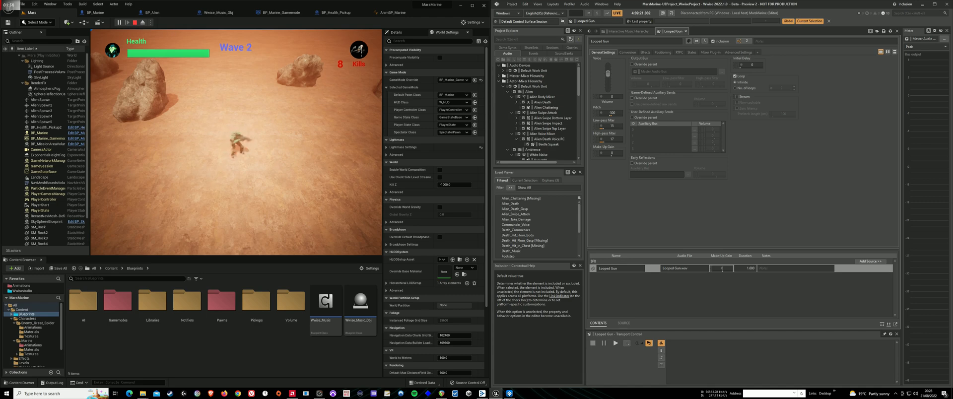
Play through Wave 2, moving the marine around the aliens while shooting them and collecting the remaining health pickup.
{"action": "key", "text": "d"}
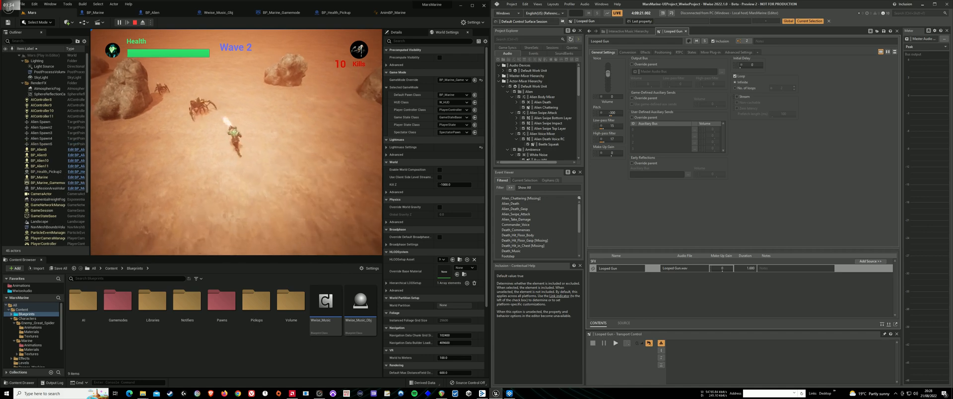
{"action": "key", "text": "w"}
{"action": "key", "text": "d"}
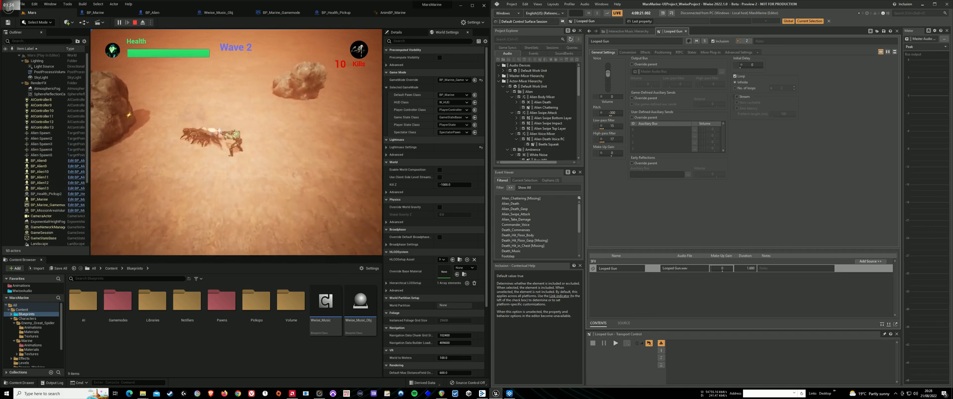
{"action": "key", "text": "w"}
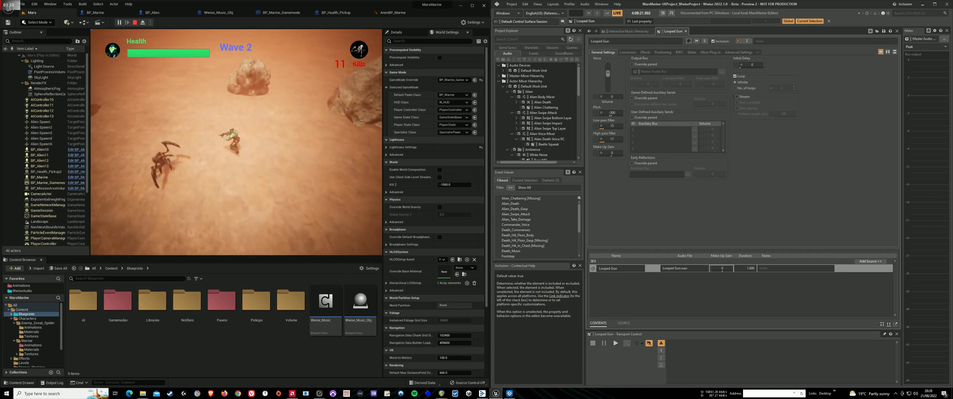
{"action": "key", "text": "a"}
{"action": "key", "text": "s"}
{"action": "left_click", "coordinate": [110, 116]}
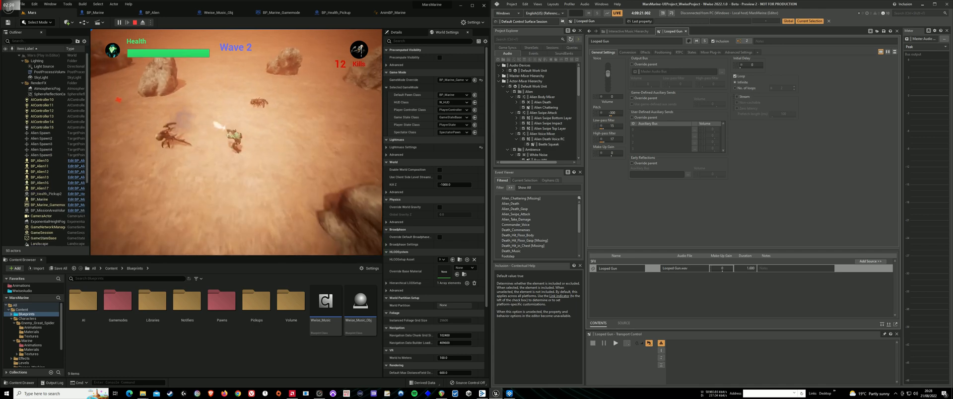
{"action": "key", "text": "s"}
{"action": "key", "text": "d"}
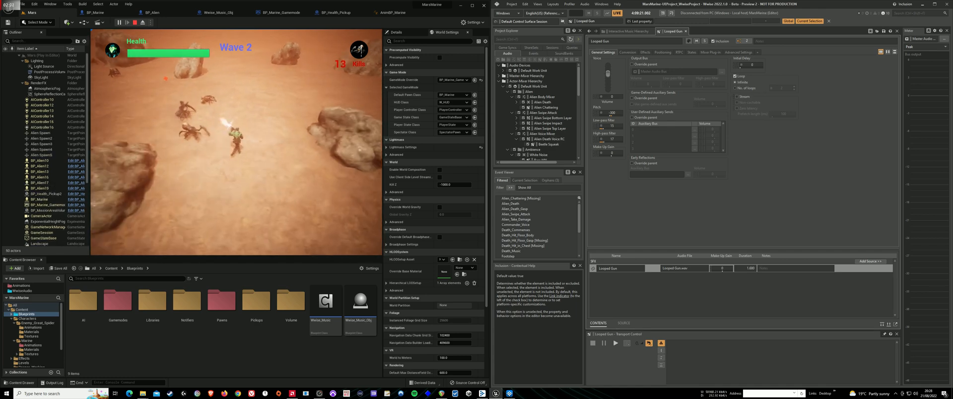
{"action": "key", "text": "w"}
{"action": "key", "text": "a"}
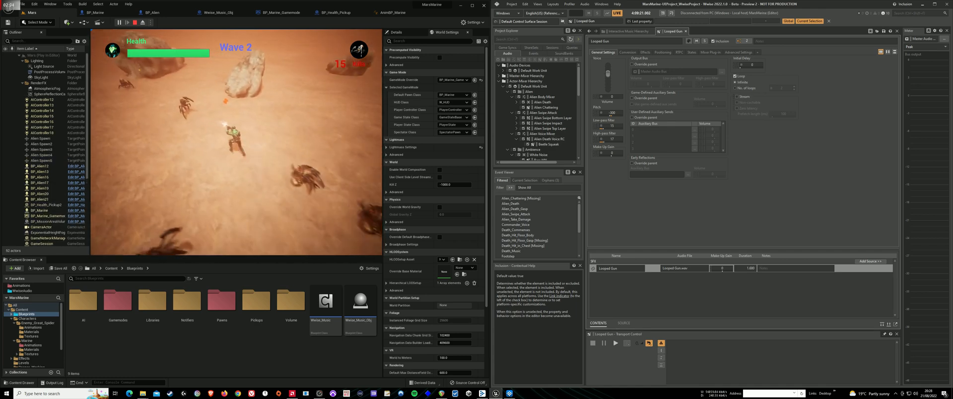
{"action": "key", "text": "d"}
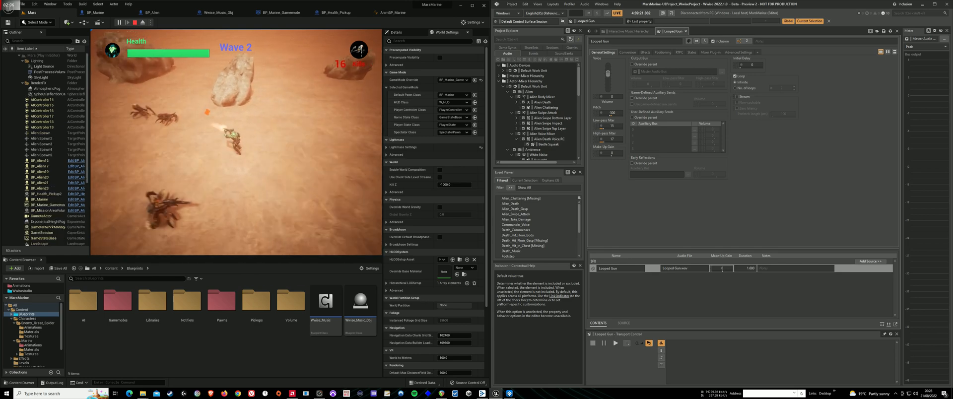
{"action": "key", "text": "a"}
{"action": "key", "text": "d"}
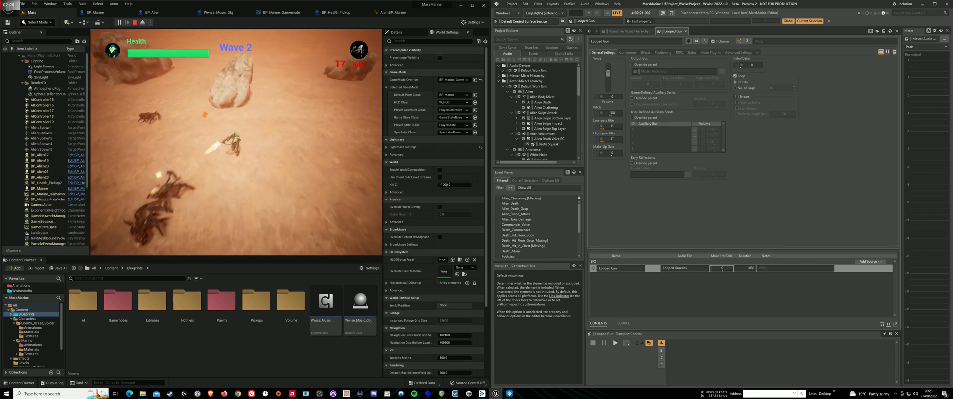
{"action": "key", "text": "s"}
{"action": "key", "text": "s"}
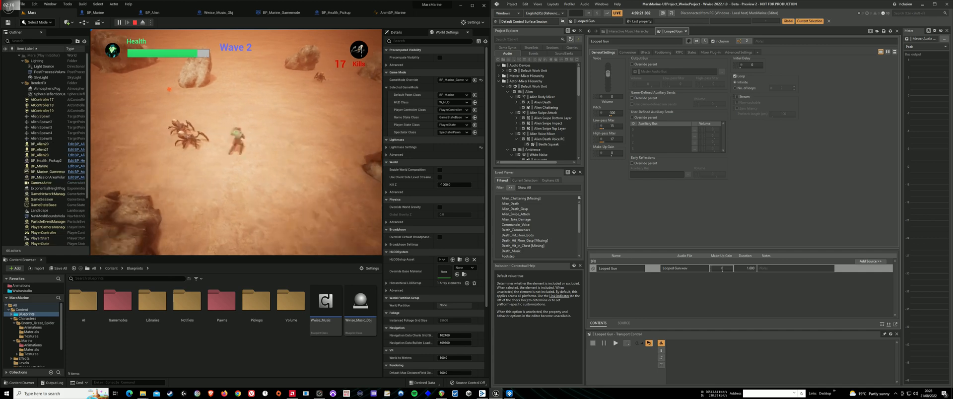
{"action": "key", "text": "a"}
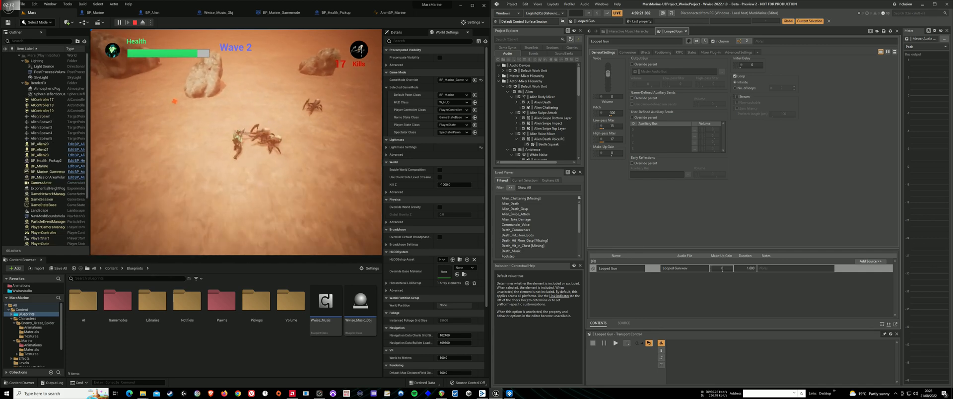
{"action": "key", "text": "d"}
{"action": "key", "text": "d"}
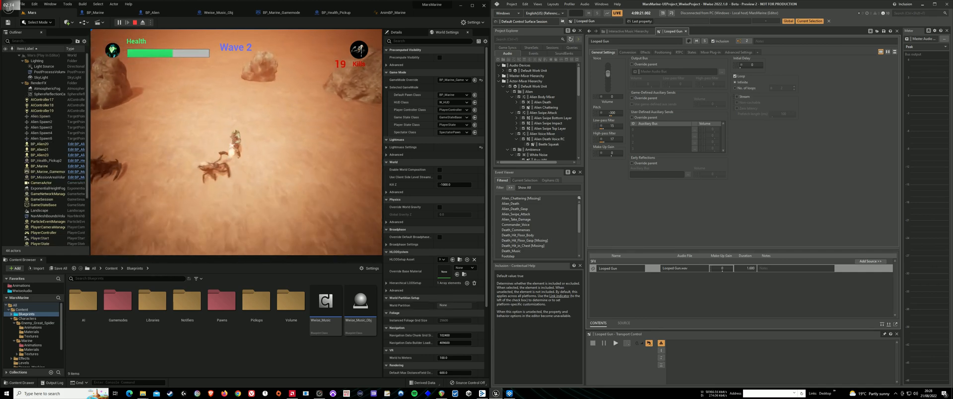
{"action": "key", "text": "s"}
{"action": "key", "text": "a"}
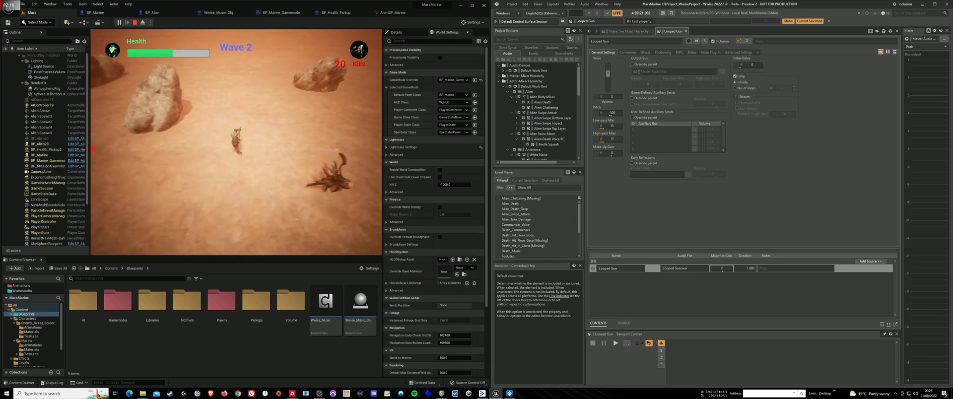
{"action": "key", "text": "a"}
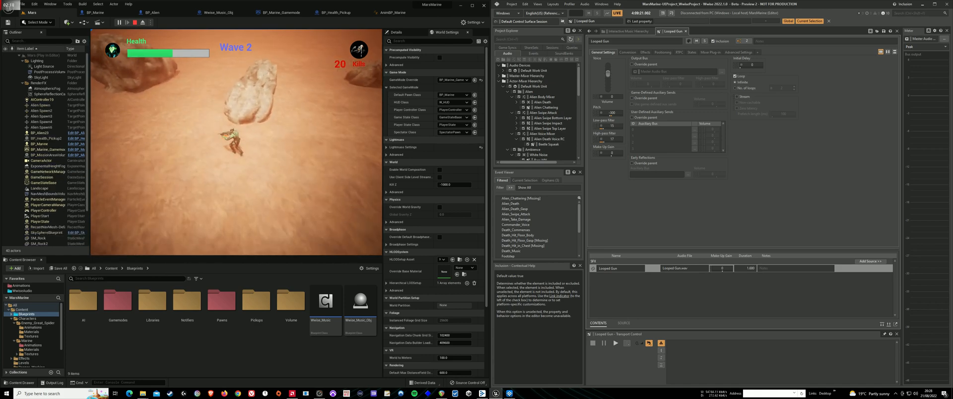
{"action": "key", "text": "d"}
{"action": "key", "text": "d"}
{"action": "key", "text": "s"}
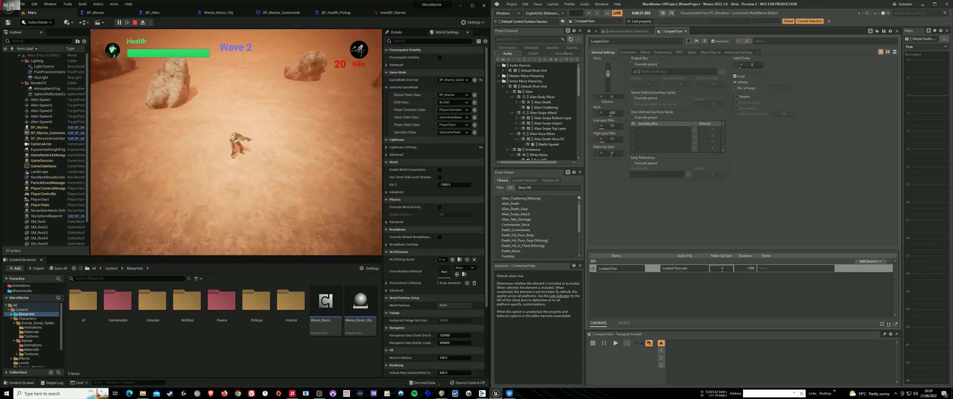
{"action": "key", "text": "s"}
{"action": "key", "text": "a"}
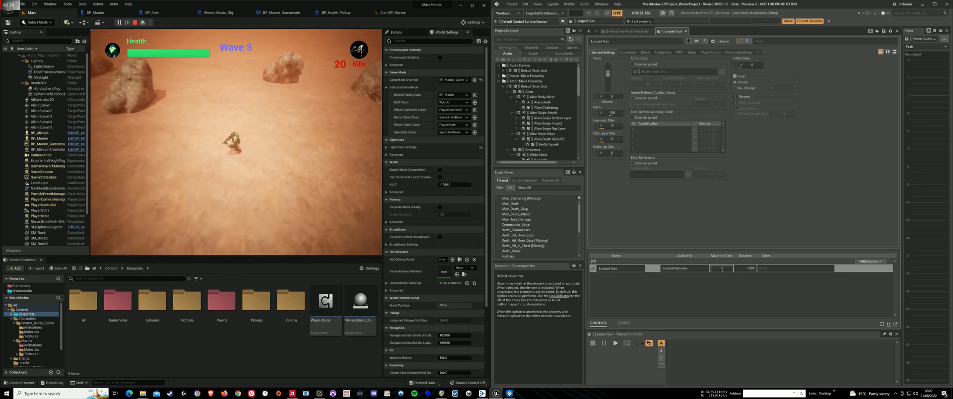
Play Wave 3 against the alien swarm until the marine dies, and end the play session.
{"action": "key", "text": "w"}
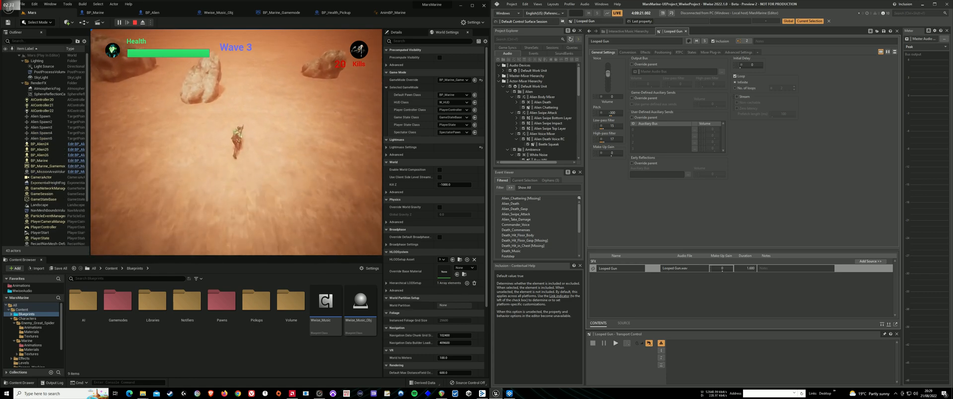
{"action": "key", "text": "d"}
{"action": "key", "text": "d"}
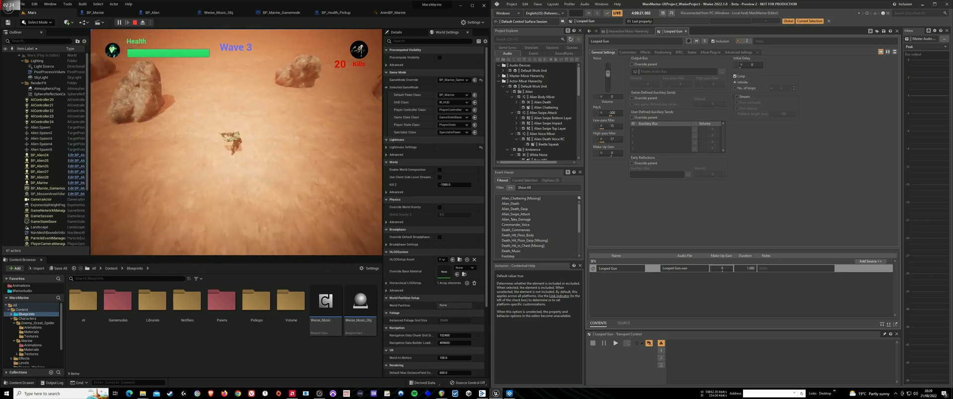
{"action": "key", "text": "s"}
{"action": "key", "text": "w"}
{"action": "key", "text": "d"}
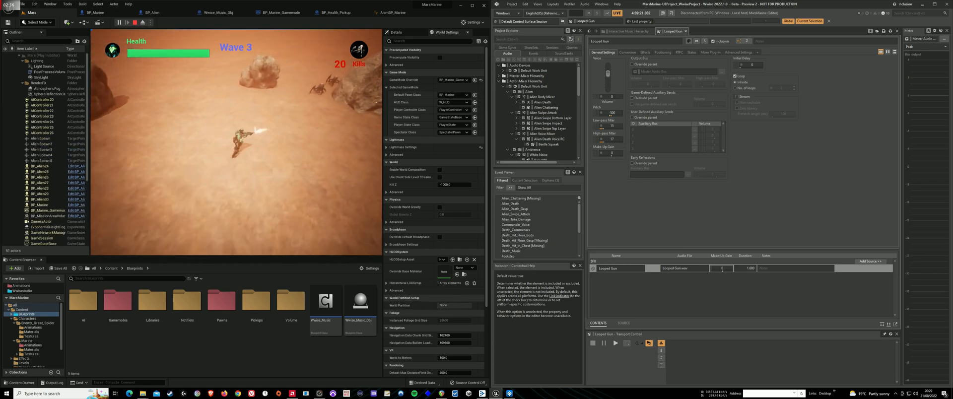
{"action": "key", "text": "w"}
{"action": "key", "text": "d"}
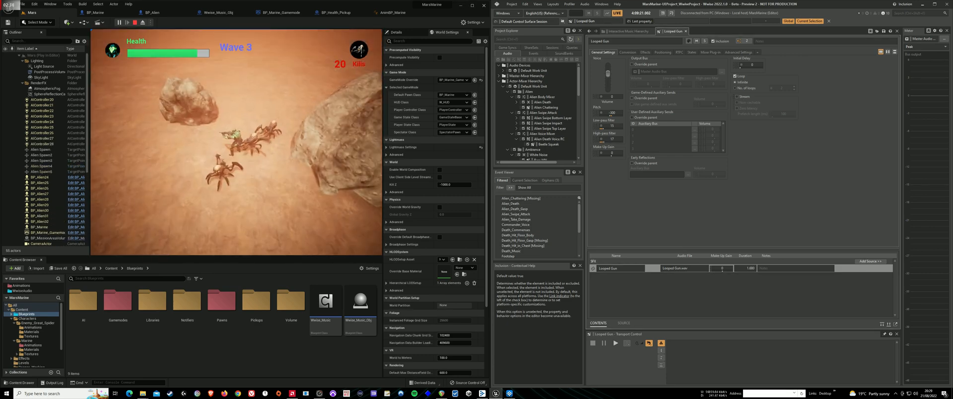
{"action": "key", "text": "a"}
{"action": "key", "text": "s"}
{"action": "key", "text": "d"}
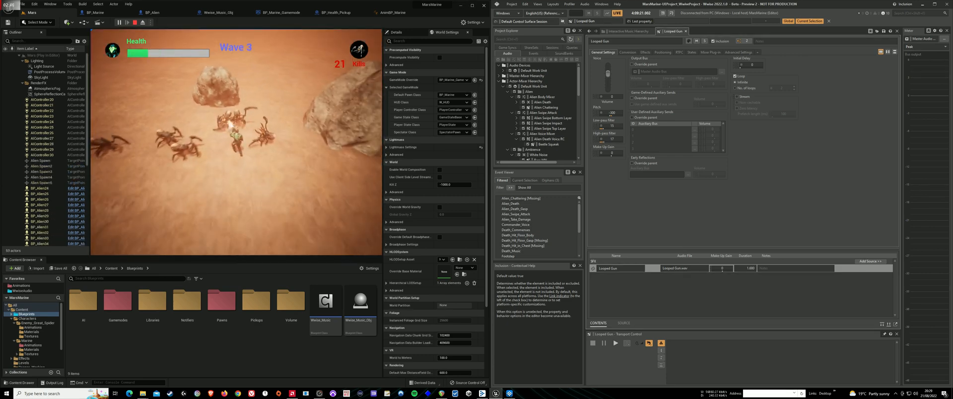
{"action": "key", "text": "a"}
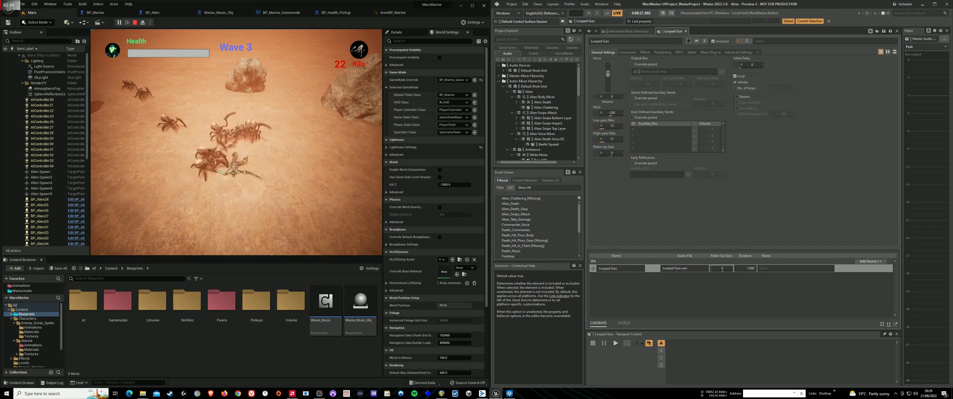
{"action": "key", "text": "Escape"}
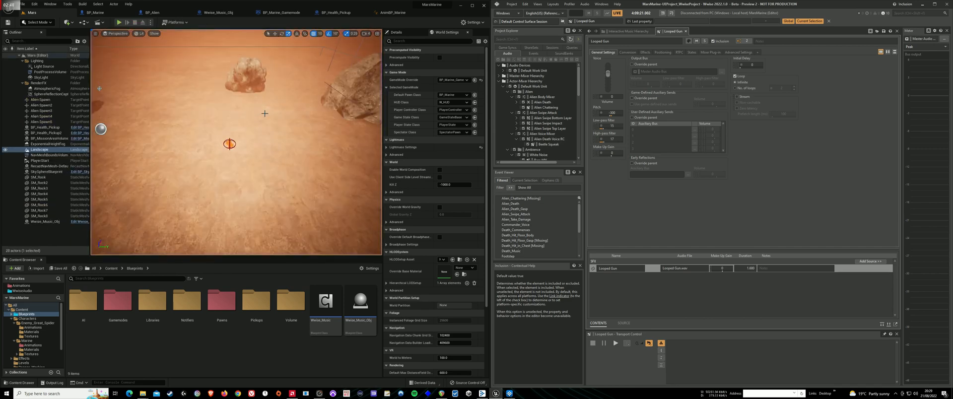
{"action": "left_click_drag", "start_coordinate": [237, 142], "coordinate": [348, 163]}
{"action": "left_click_drag", "start_coordinate": [280, 133], "coordinate": [272, 116]}
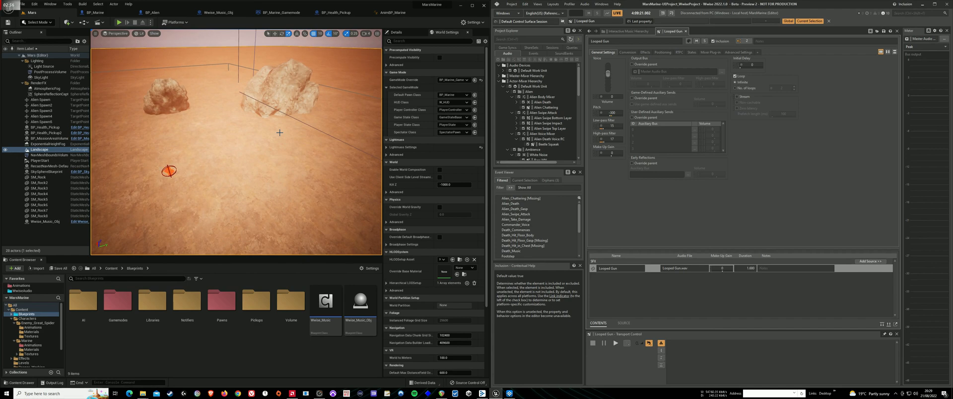
{"action": "left_click_drag", "start_coordinate": [224, 145], "coordinate": [209, 130]}
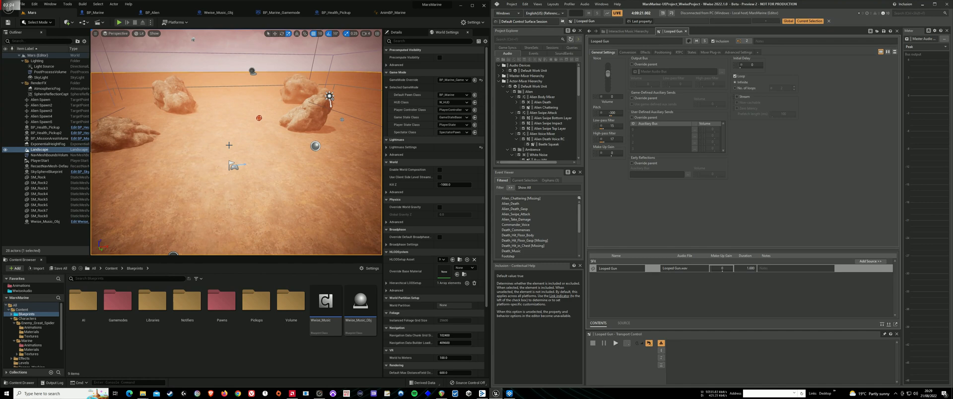
{"action": "left_click_drag", "start_coordinate": [248, 133], "coordinate": [279, 143]}
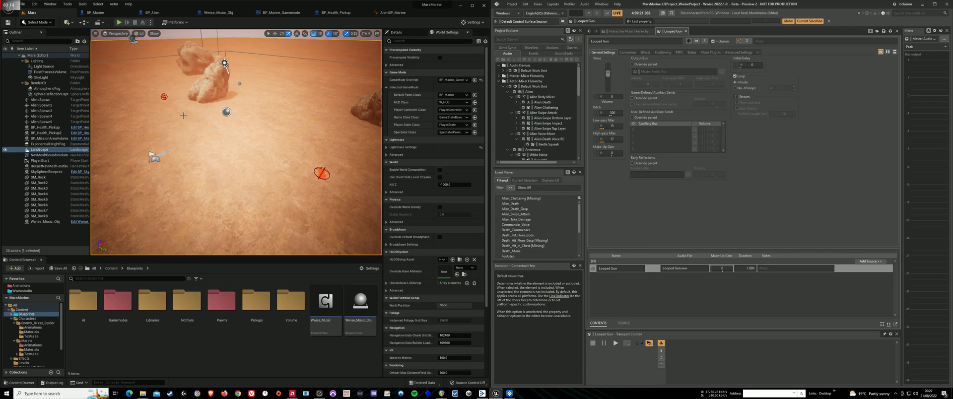
{"action": "left_click_drag", "start_coordinate": [169, 108], "coordinate": [233, 112]}
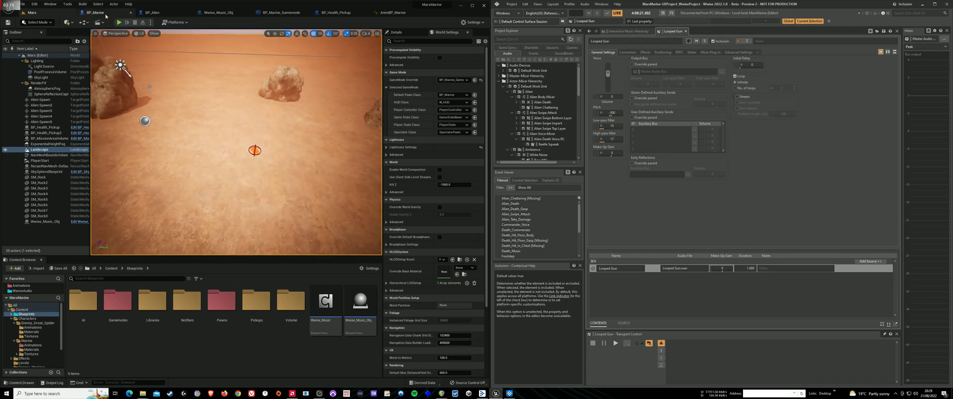
Open the BP_Marine Event Graph and examine its HUD, mouse aim, movement, Gun Functions and Receiving Damage sections.
{"action": "left_click", "coordinate": [95, 12]}
{"action": "scroll", "coordinate": [183, 141], "scroll_direction": "down", "scroll_amount": 3}
{"action": "scroll", "coordinate": [182, 137], "scroll_direction": "up", "scroll_amount": 2}
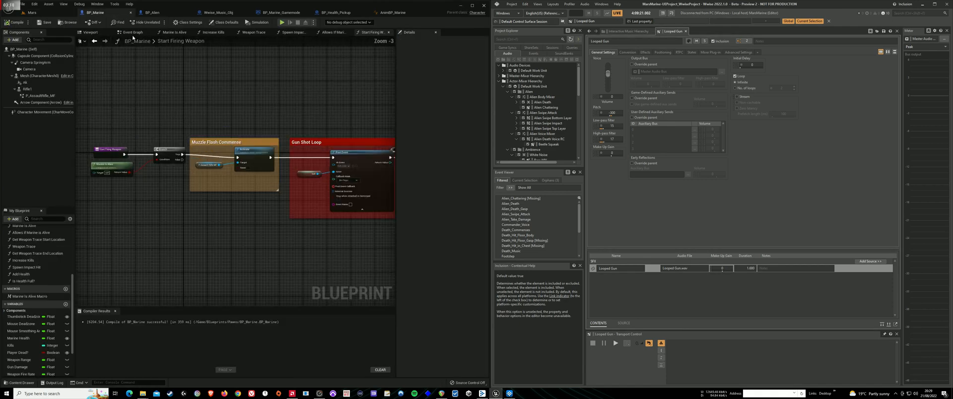
{"action": "left_click", "coordinate": [133, 32]}
{"action": "scroll", "coordinate": [191, 179], "scroll_direction": "down", "scroll_amount": 4}
{"action": "left_click_drag", "start_coordinate": [190, 133], "coordinate": [187, 257]}
{"action": "scroll", "coordinate": [210, 220], "scroll_direction": "up", "scroll_amount": 5}
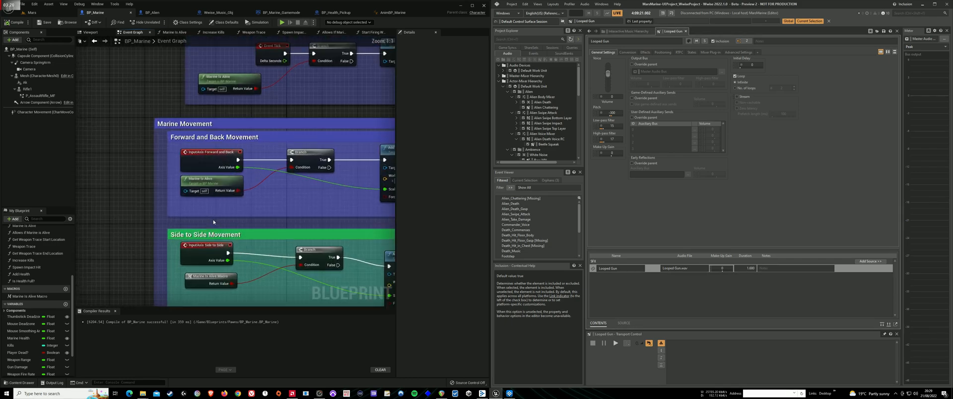
{"action": "left_click_drag", "start_coordinate": [144, 164], "coordinate": [84, 260]}
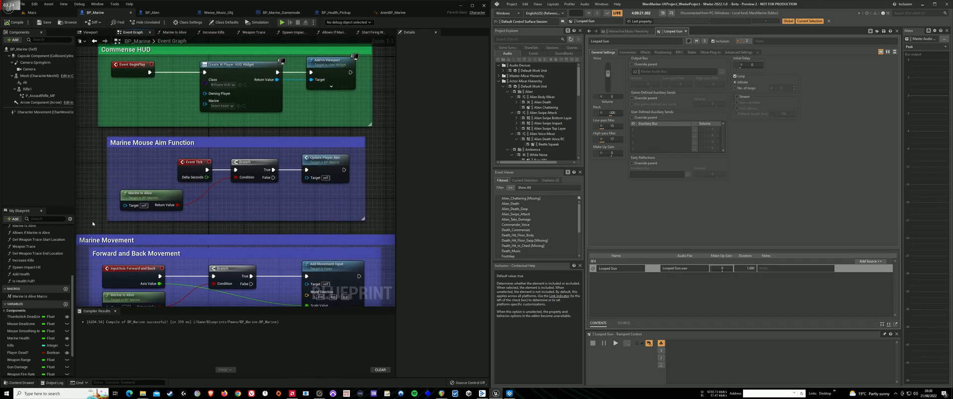
{"action": "scroll", "coordinate": [96, 226], "scroll_direction": "down", "scroll_amount": 3}
{"action": "left_click_drag", "start_coordinate": [338, 269], "coordinate": [326, 139]}
{"action": "left_click_drag", "start_coordinate": [321, 195], "coordinate": [368, 103]}
{"action": "left_click_drag", "start_coordinate": [349, 180], "coordinate": [365, 156]}
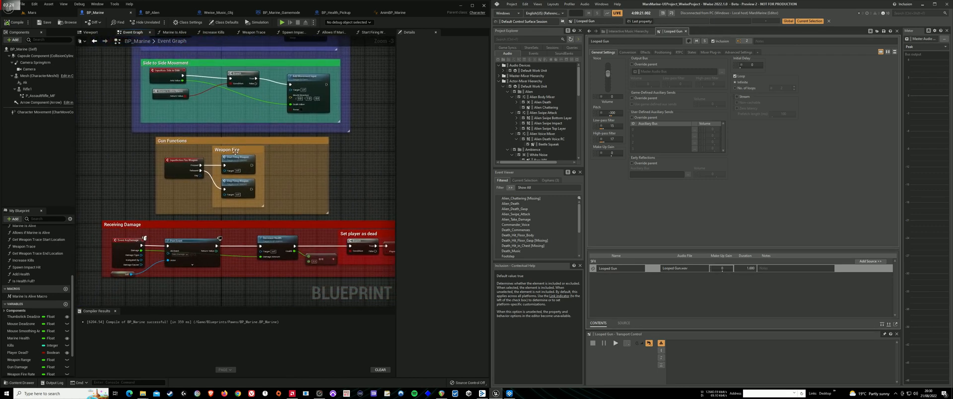
Open the Start Firing Weapon function from the Weapon Fire section and examine its muzzle flash and gun shot nodes.
{"action": "double_click", "coordinate": [247, 167]}
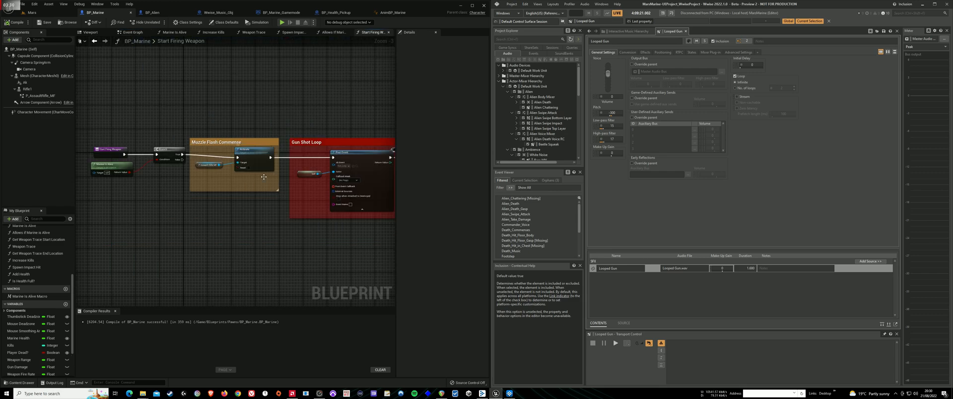
{"action": "left_click_drag", "start_coordinate": [282, 109], "coordinate": [126, 104]}
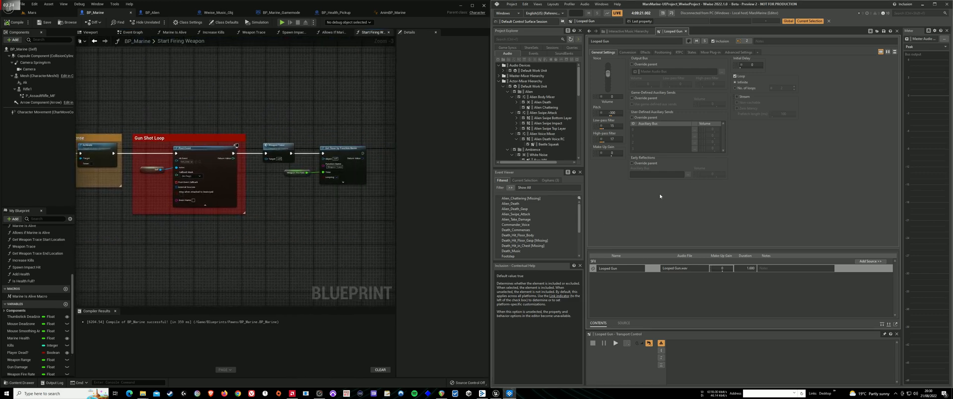
{"action": "left_click", "coordinate": [534, 54]}
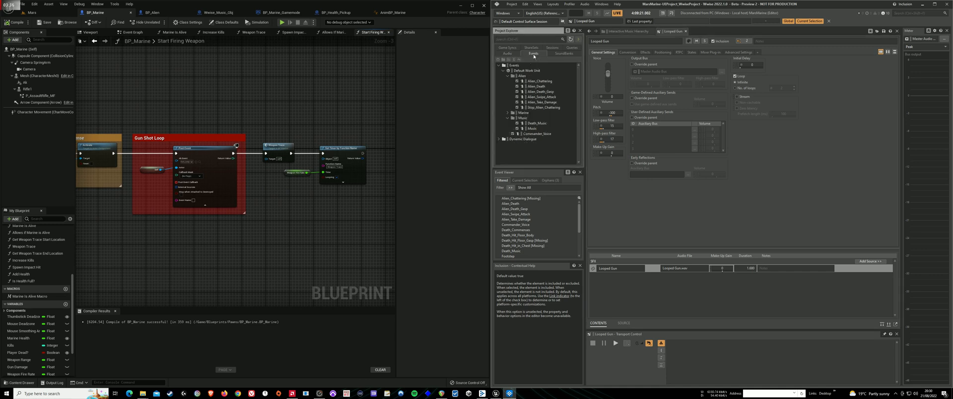
{"action": "left_click", "coordinate": [508, 54]}
{"action": "left_click_drag", "start_coordinate": [278, 120], "coordinate": [323, 127]}
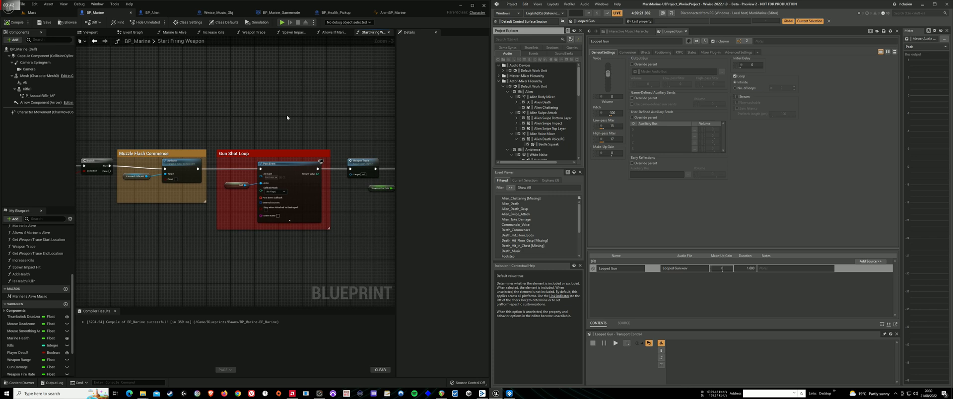
{"action": "left_click_drag", "start_coordinate": [237, 123], "coordinate": [191, 134]}
{"action": "left_click_drag", "start_coordinate": [321, 143], "coordinate": [223, 123]}
{"action": "left_click_drag", "start_coordinate": [147, 107], "coordinate": [286, 113]}
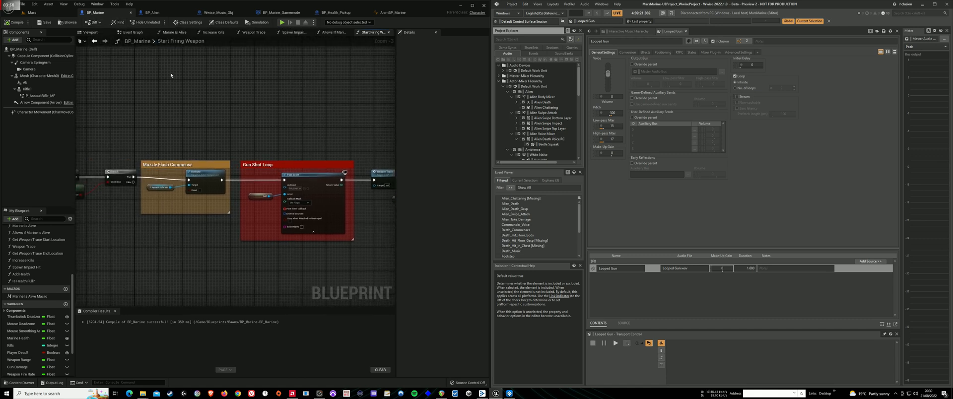
{"action": "left_click_drag", "start_coordinate": [173, 82], "coordinate": [140, 73]}
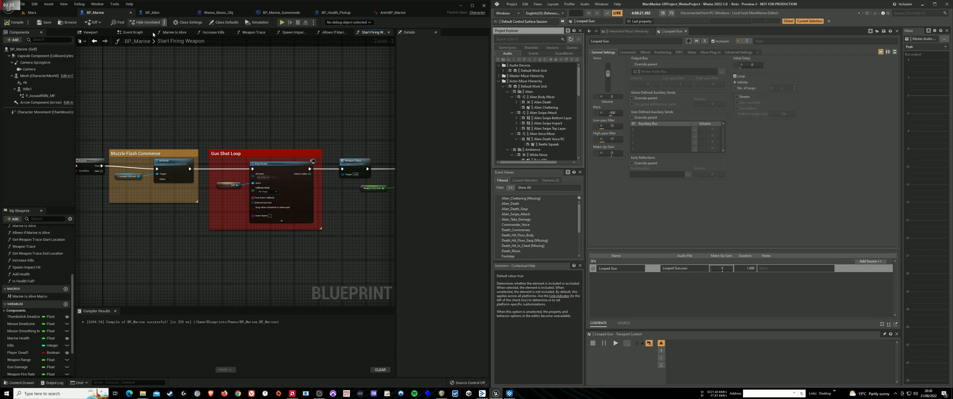
{"action": "left_click_drag", "start_coordinate": [280, 106], "coordinate": [312, 106]}
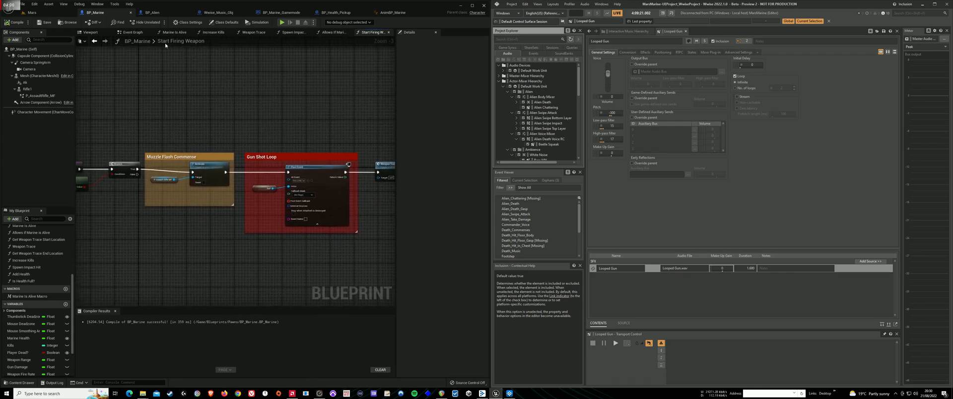
{"action": "left_click", "coordinate": [44, 13]}
{"action": "mouse_move", "coordinate": [256, 118]}
{"action": "left_mouse_down"}
{"action": "mouse_move", "coordinate": [182, 102]}
{"action": "mouse_move", "coordinate": [248, 111]}
{"action": "mouse_move", "coordinate": [183, 113]}
{"action": "mouse_move", "coordinate": [258, 113]}
{"action": "mouse_move", "coordinate": [228, 111]}
{"action": "mouse_move", "coordinate": [232, 128]}
{"action": "mouse_move", "coordinate": [183, 152]}
{"action": "left_mouse_up"}
{"action": "left_click_drag", "start_coordinate": [240, 144], "coordinate": [245, 143]}
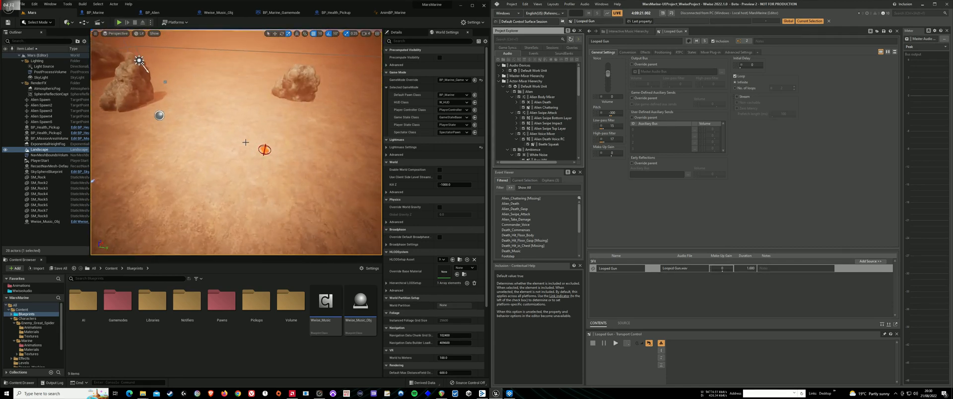
{"action": "mouse_move", "coordinate": [247, 142]}
{"action": "left_mouse_down"}
{"action": "mouse_move", "coordinate": [265, 139]}
{"action": "mouse_move", "coordinate": [248, 142]}
{"action": "left_mouse_up"}
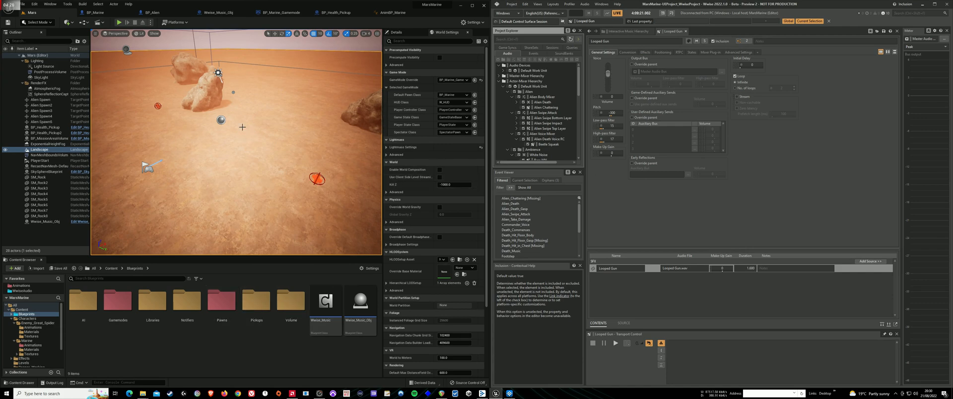
{"action": "left_click_drag", "start_coordinate": [261, 128], "coordinate": [215, 129]}
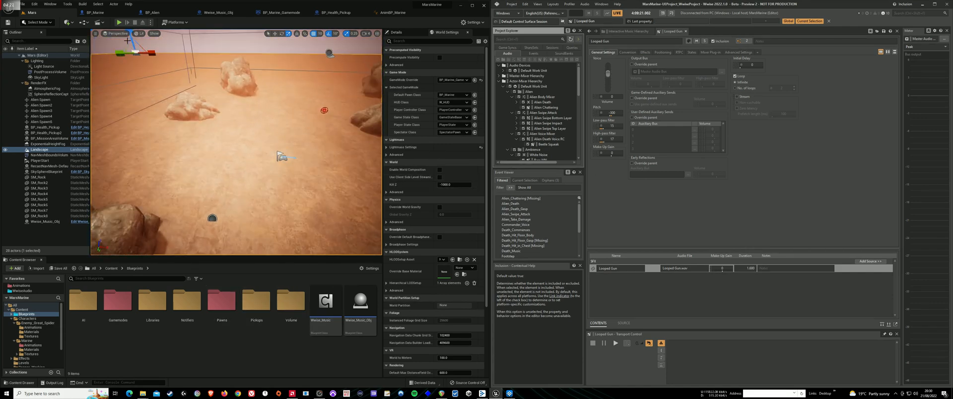
Go back to the BP_Marine Event Graph and review the Marine Movement and Gun Functions sections.
{"action": "left_click", "coordinate": [90, 13]}
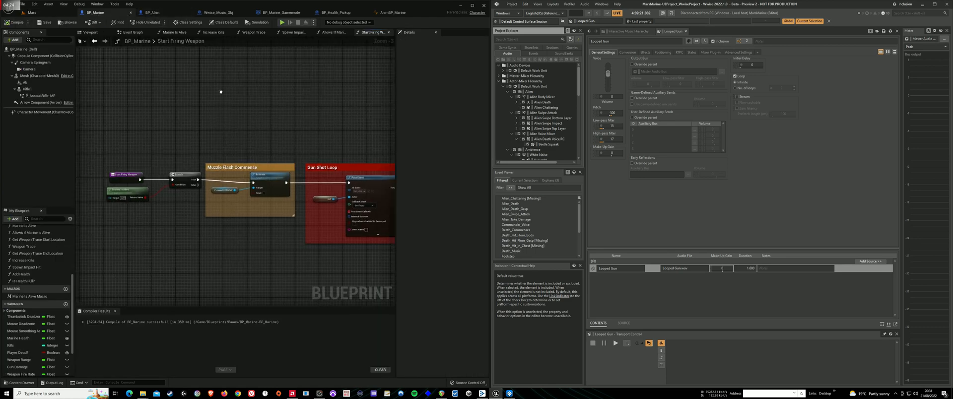
{"action": "left_click", "coordinate": [127, 42]}
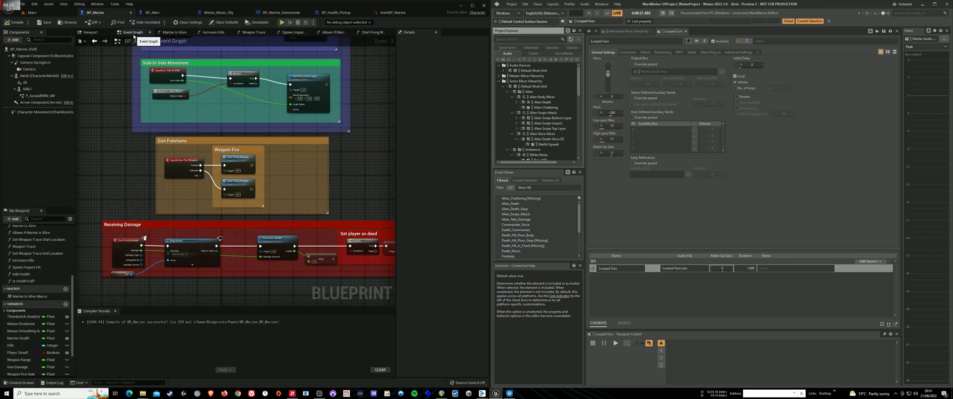
{"action": "scroll", "coordinate": [149, 144], "scroll_direction": "down", "scroll_amount": 1}
{"action": "left_click_drag", "start_coordinate": [143, 148], "coordinate": [150, 184]}
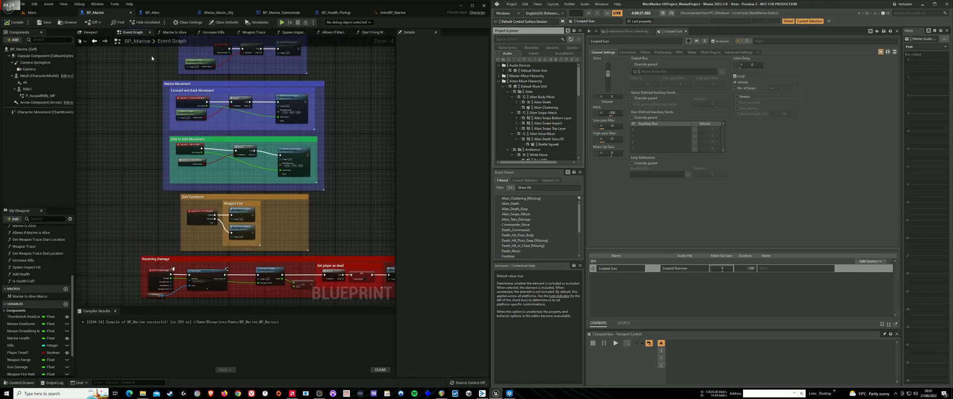
Inspect the Start Firing Weapon function up close, from the muzzle flash Activate node through the Gun Shot Loop's Post Event to Weapon Trace.
{"action": "left_click", "coordinate": [371, 35]}
{"action": "left_click_drag", "start_coordinate": [298, 139], "coordinate": [232, 118]}
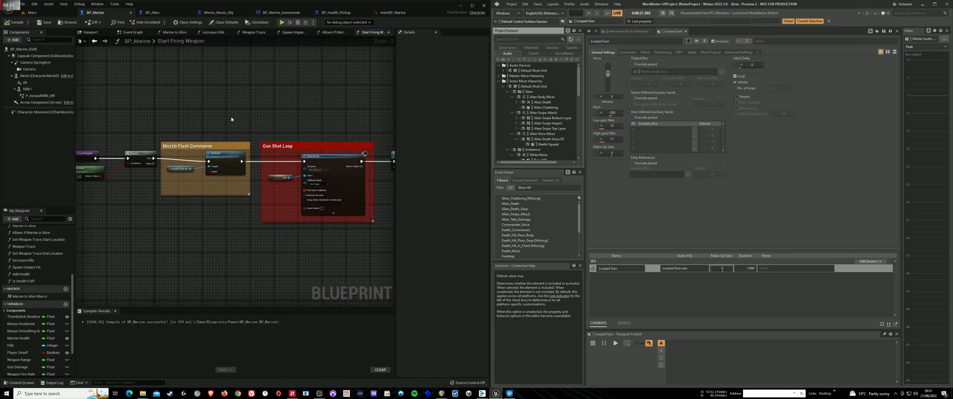
{"action": "scroll", "coordinate": [228, 119], "scroll_direction": "up", "scroll_amount": 3}
{"action": "left_click_drag", "start_coordinate": [131, 113], "coordinate": [255, 109]}
{"action": "left_click_drag", "start_coordinate": [315, 188], "coordinate": [228, 154]}
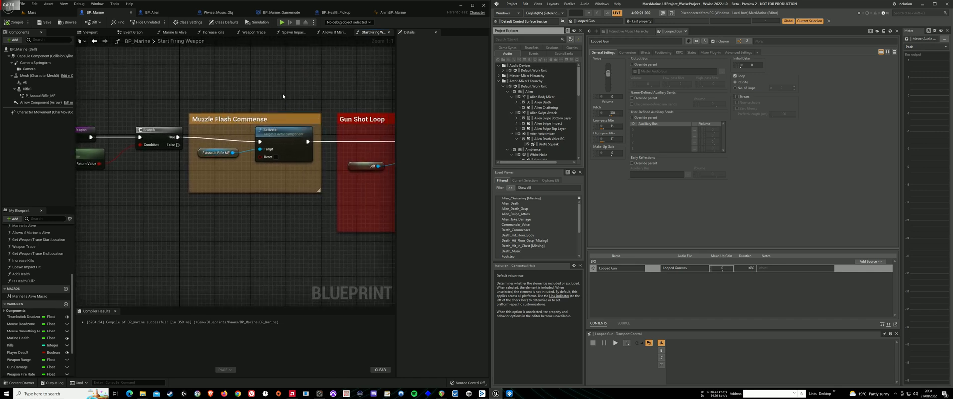
{"action": "left_click_drag", "start_coordinate": [291, 128], "coordinate": [285, 122]}
{"action": "left_click_drag", "start_coordinate": [317, 80], "coordinate": [187, 73]}
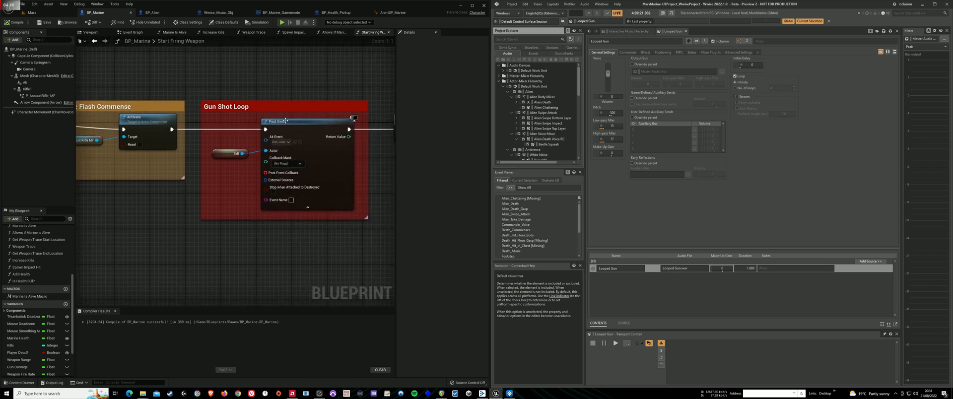
{"action": "left_click_drag", "start_coordinate": [310, 88], "coordinate": [265, 88]}
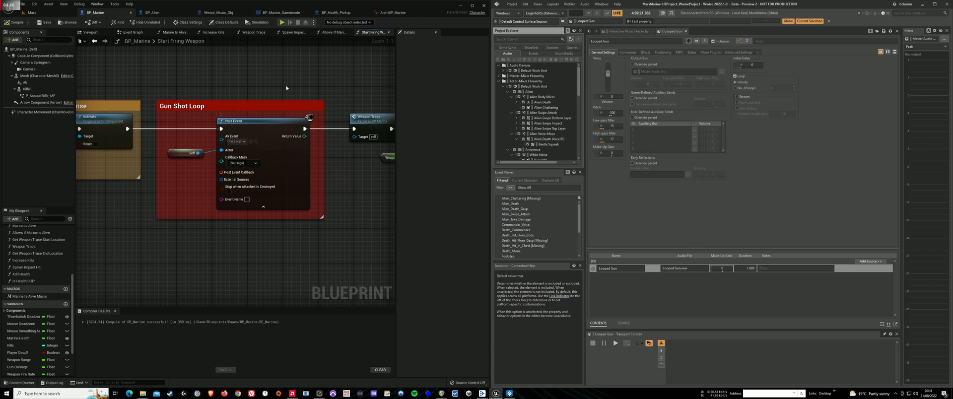
{"action": "left_click_drag", "start_coordinate": [286, 88], "coordinate": [225, 80]}
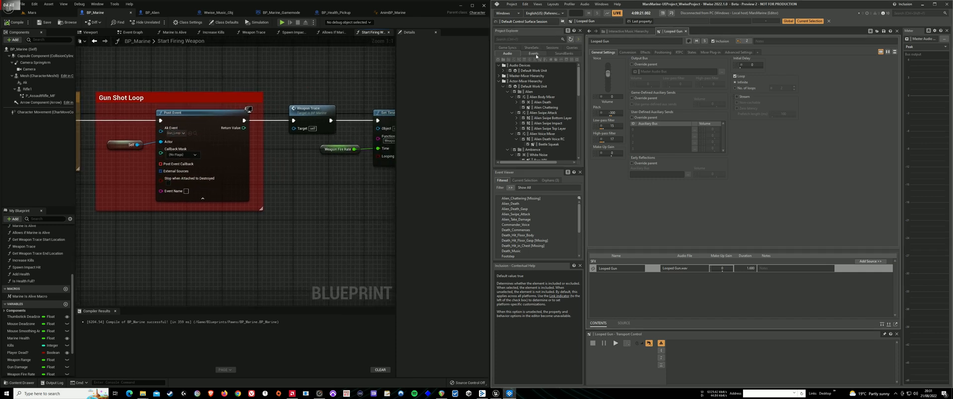
Switch to Wwise and open the Gun_Loop event from the Marine Gun events to view its play actions.
{"action": "left_click", "coordinate": [534, 54]}
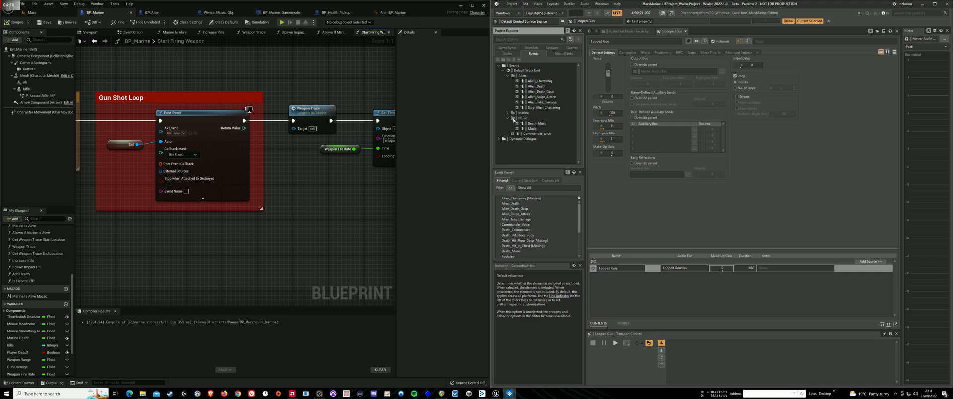
{"action": "left_click", "coordinate": [507, 113]}
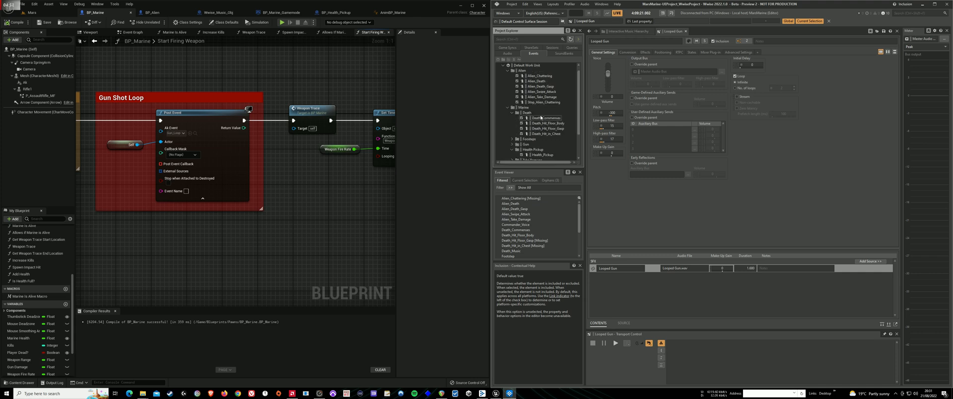
{"action": "left_click", "coordinate": [512, 144]}
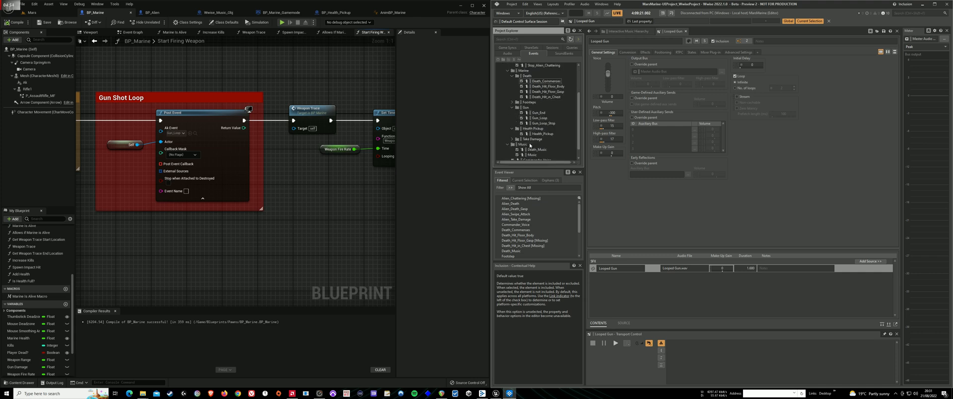
{"action": "left_click", "coordinate": [543, 118]}
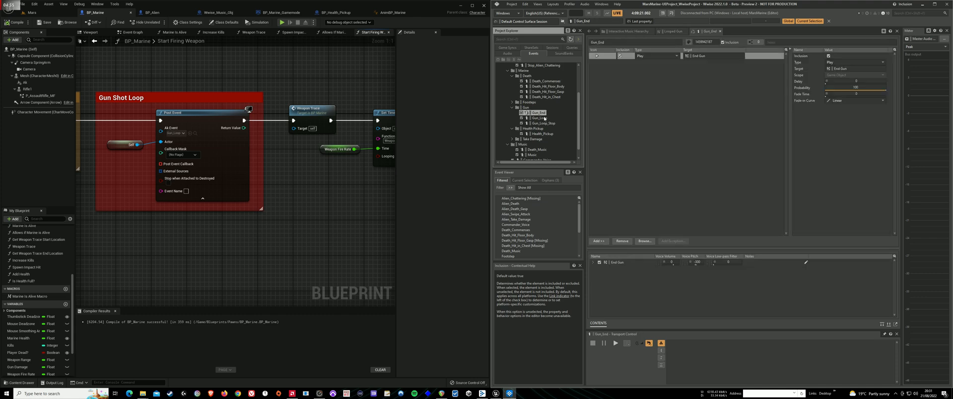
{"action": "left_click", "coordinate": [668, 119]}
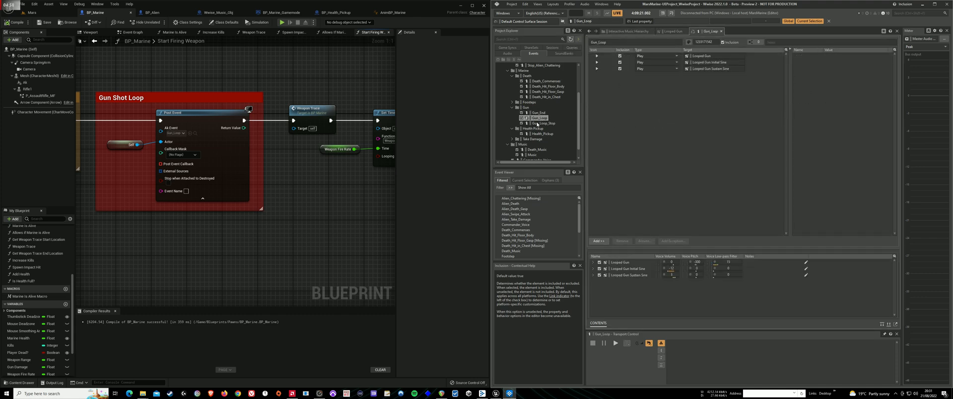
Find the Gun Mixer sounds in the audio hierarchy and inspect the settings of Looped Gun and its two sine layers.
{"action": "left_click", "coordinate": [507, 54]}
{"action": "scroll", "coordinate": [544, 116], "scroll_direction": "down", "scroll_amount": 4}
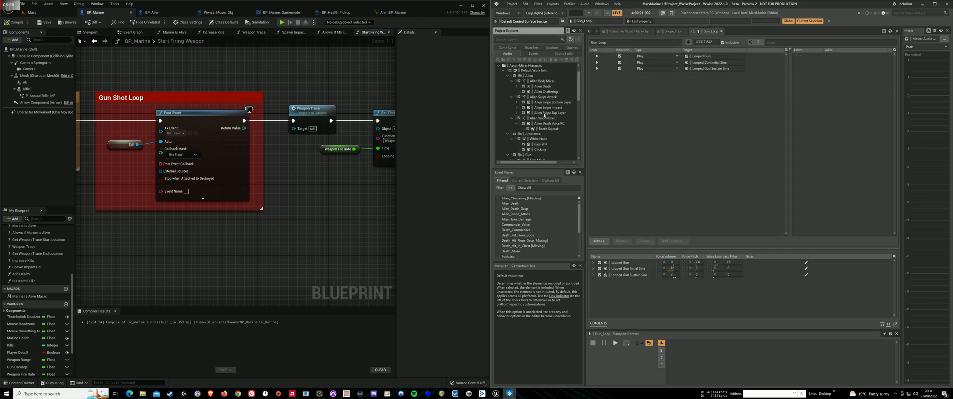
{"action": "left_click", "coordinate": [543, 92]}
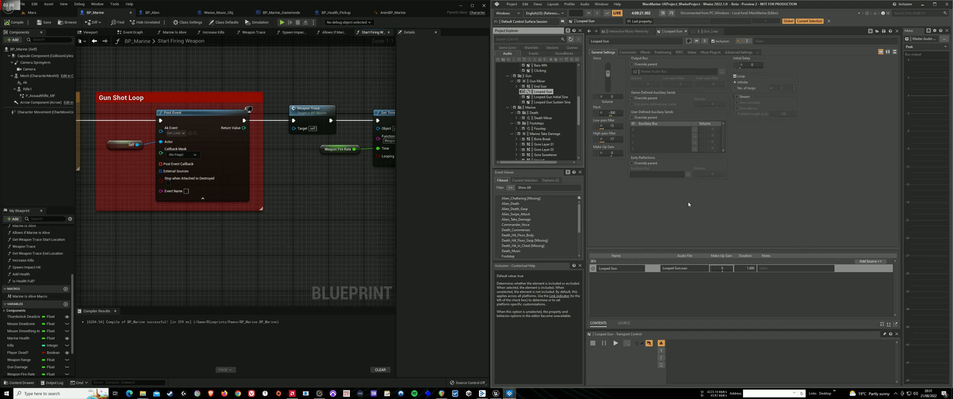
{"action": "left_click", "coordinate": [544, 97]}
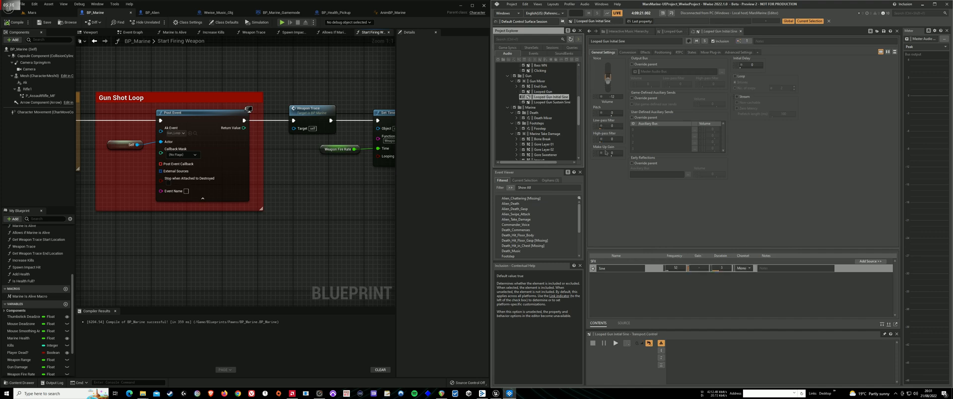
{"action": "left_click", "coordinate": [544, 91]}
{"action": "left_click", "coordinate": [541, 103]}
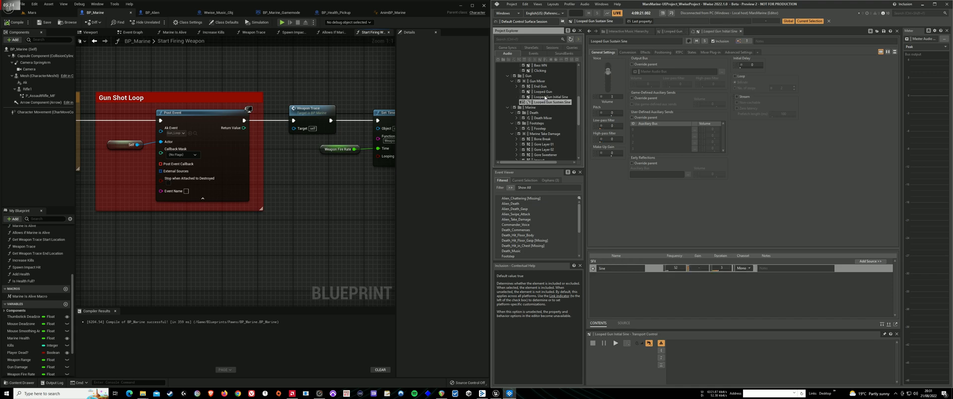
Audition the Looped Gun Initial Sine sound and open the Looped Gun Sustain Sine settings.
{"action": "left_click", "coordinate": [545, 97]}
{"action": "key", "text": "space"}
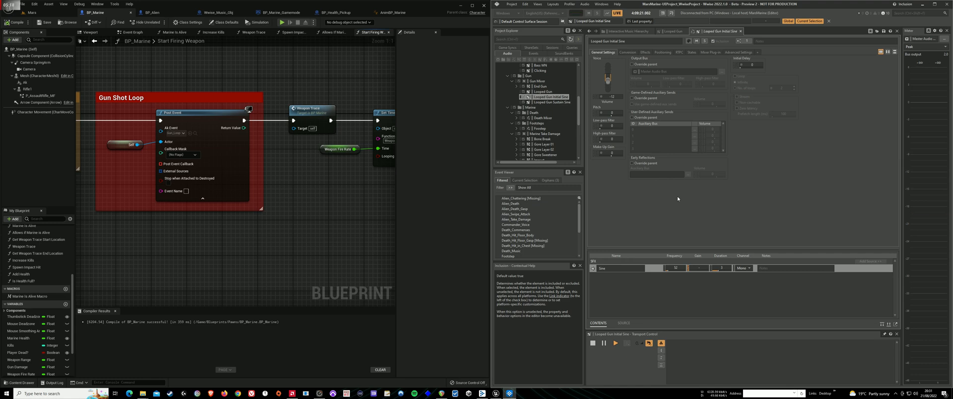
{"action": "left_click", "coordinate": [558, 102]}
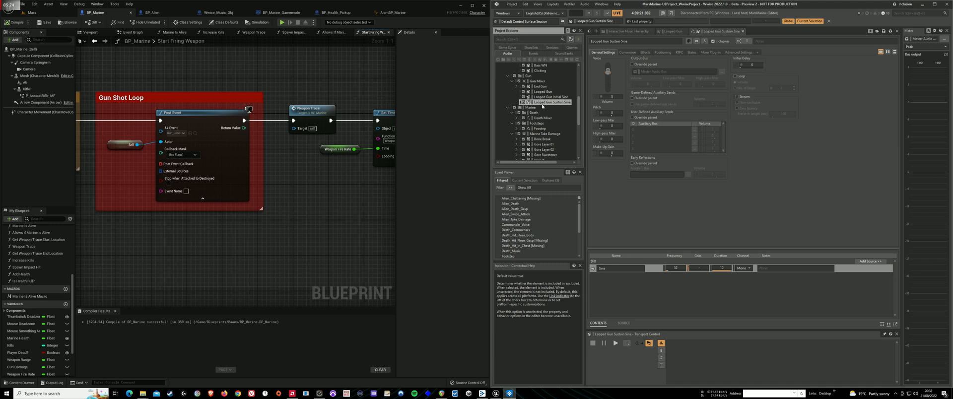
Audition the Looped Gun Sustain Sine sound and the Looped Gun sound.
{"action": "key", "text": "space"}
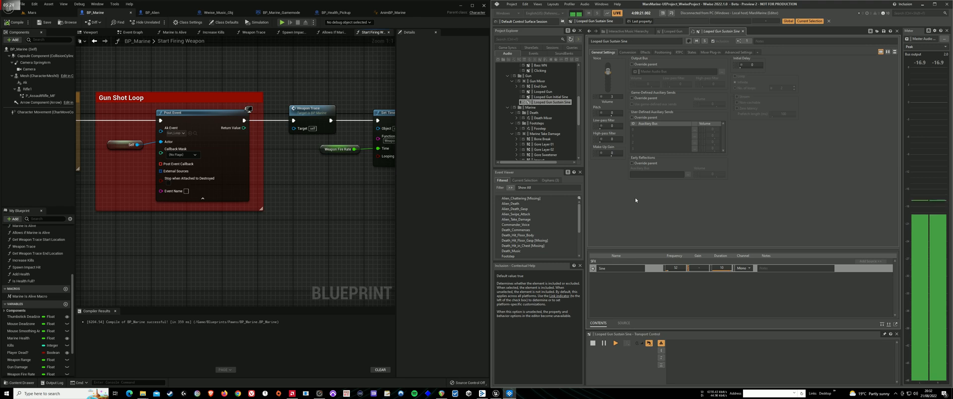
{"action": "key", "text": "space"}
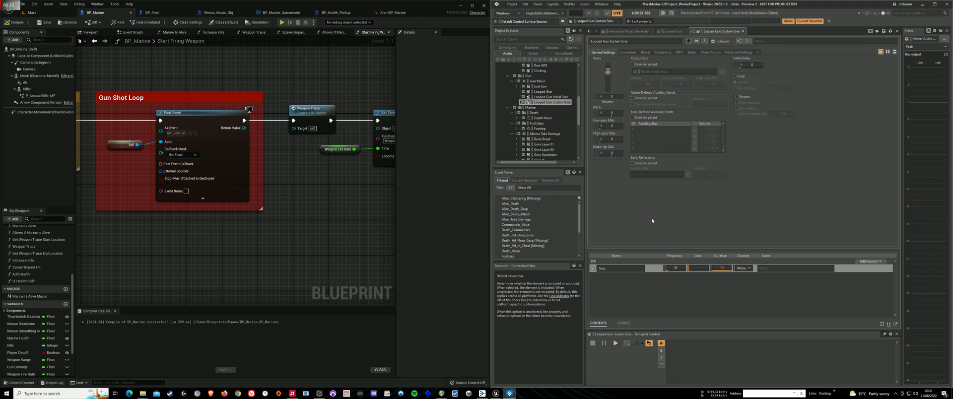
{"action": "left_click", "coordinate": [542, 92]}
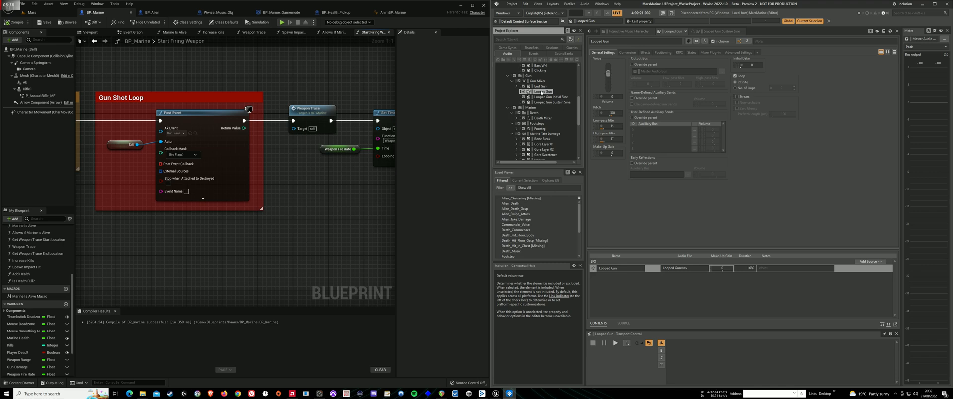
{"action": "key", "text": "space"}
{"action": "key", "text": "space"}
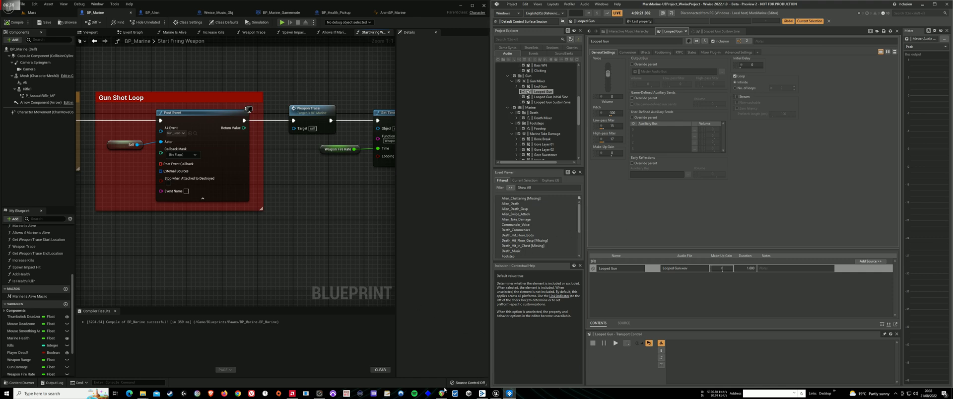
Switch to REAPER, show the WAAPI Transfer window beside the Wwise hierarchy, and close it.
{"action": "mouse_move", "coordinate": [442, 396]}
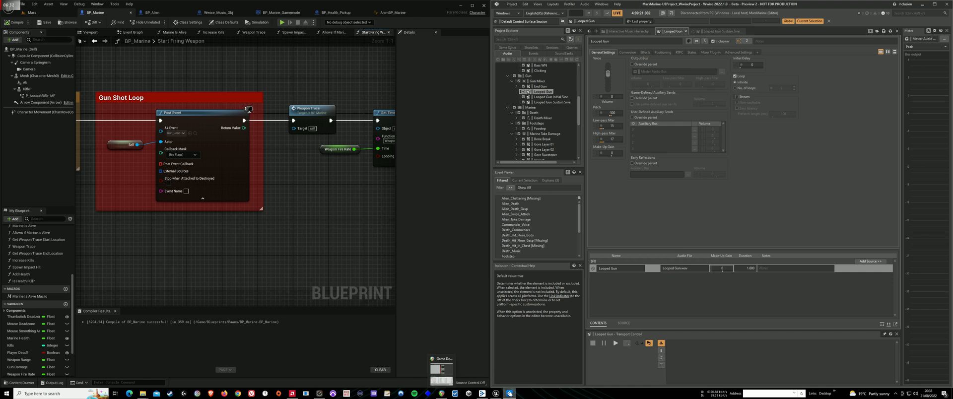
{"action": "mouse_move", "coordinate": [499, 396]}
{"action": "left_click", "coordinate": [441, 393]}
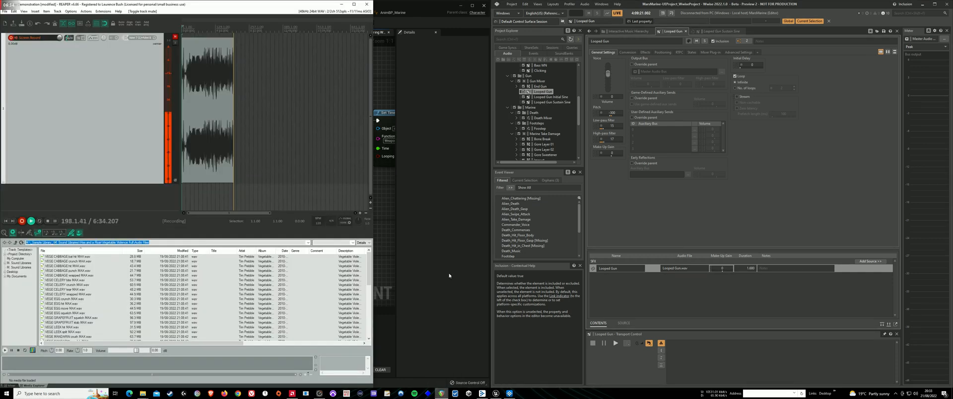
{"action": "left_click", "coordinate": [103, 10]}
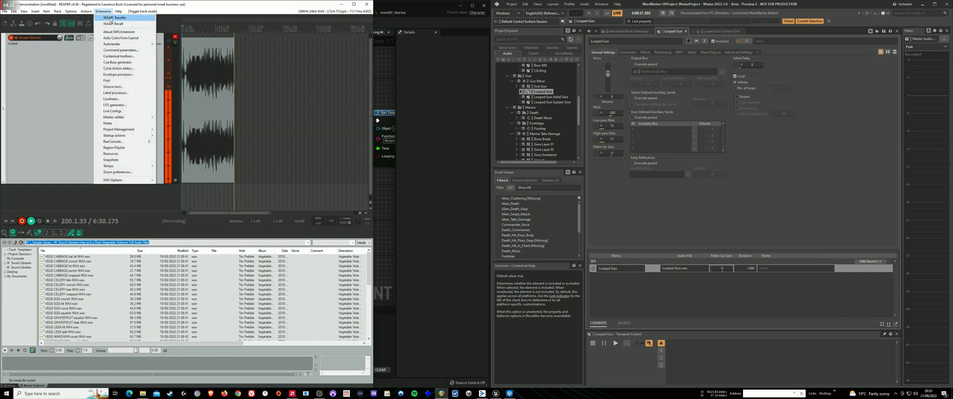
{"action": "left_click", "coordinate": [107, 18]}
{"action": "left_click_drag", "start_coordinate": [103, 20], "coordinate": [457, 59]}
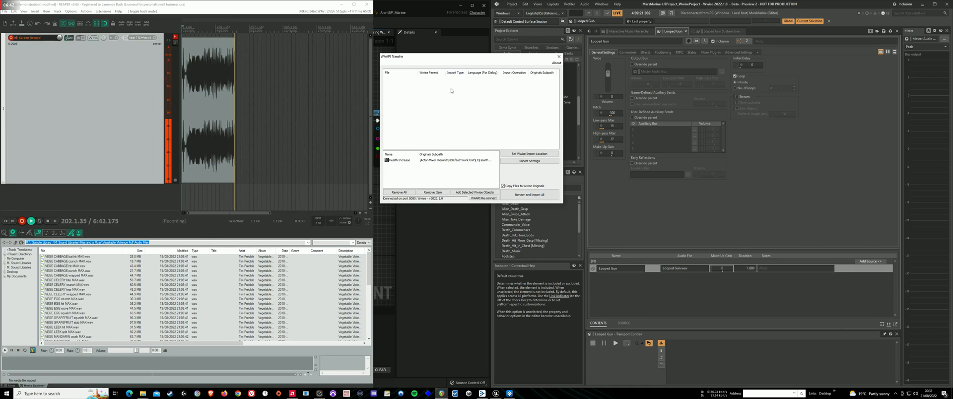
{"action": "left_click_drag", "start_coordinate": [447, 58], "coordinate": [536, 93]}
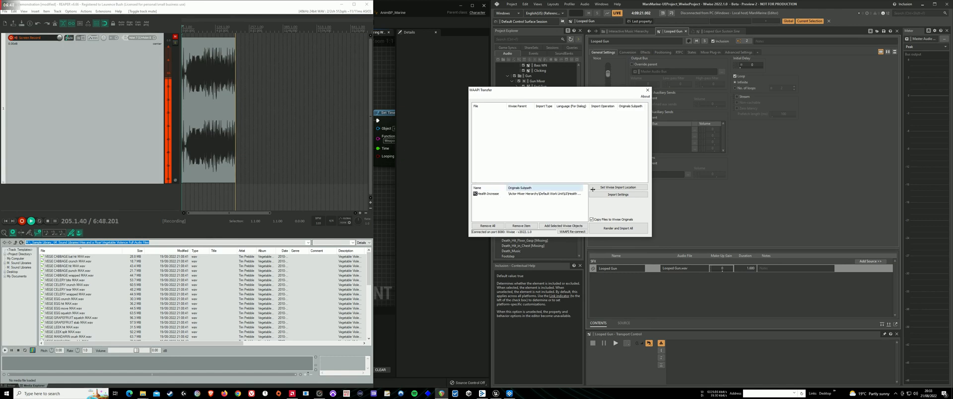
{"action": "left_click_drag", "start_coordinate": [571, 95], "coordinate": [706, 99]}
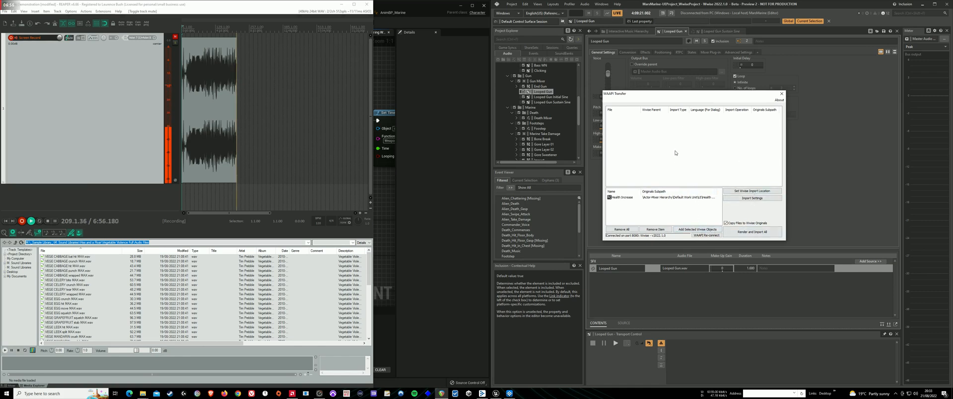
{"action": "left_click", "coordinate": [781, 93]}
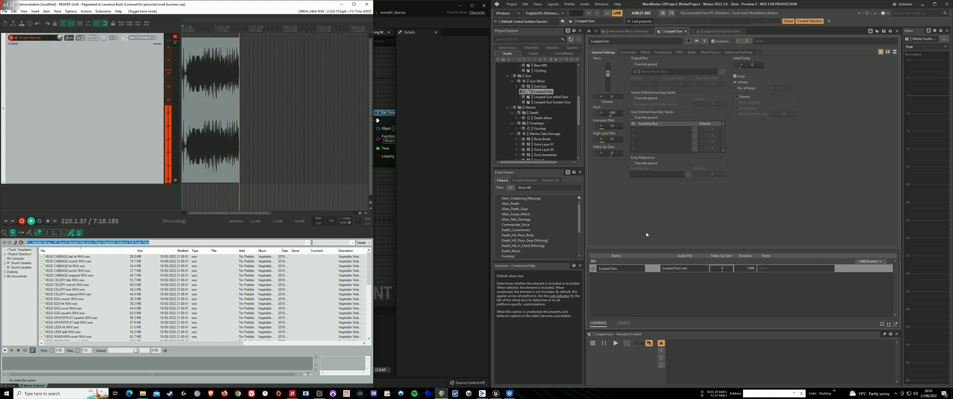
Return to Unreal and review the Start Firing Weapon graph from Muzzle Flash through Weapon Trace to Set Timer by Function Name.
{"action": "left_click", "coordinate": [437, 224]}
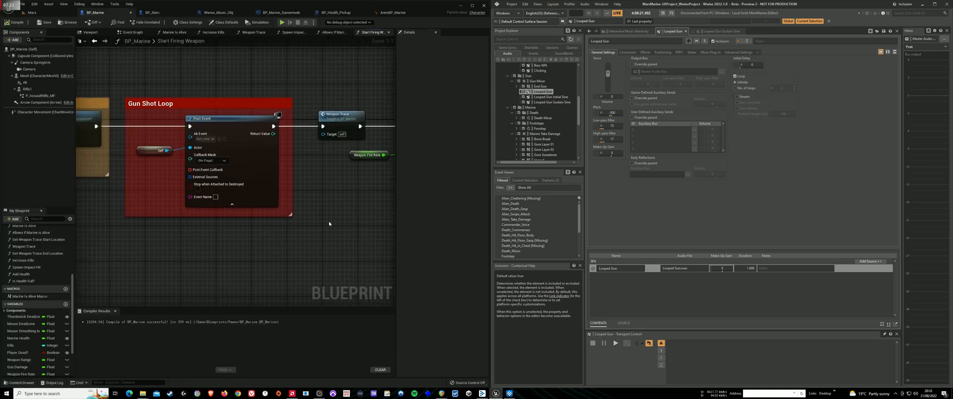
{"action": "left_click_drag", "start_coordinate": [274, 244], "coordinate": [325, 232]}
{"action": "mouse_move", "coordinate": [243, 236]}
{"action": "left_mouse_down"}
{"action": "mouse_move", "coordinate": [343, 236]}
{"action": "mouse_move", "coordinate": [290, 255]}
{"action": "mouse_move", "coordinate": [221, 251]}
{"action": "mouse_move", "coordinate": [219, 238]}
{"action": "mouse_move", "coordinate": [213, 247]}
{"action": "mouse_move", "coordinate": [259, 252]}
{"action": "mouse_move", "coordinate": [307, 236]}
{"action": "mouse_move", "coordinate": [279, 229]}
{"action": "left_mouse_up"}
{"action": "left_click_drag", "start_coordinate": [311, 251], "coordinate": [188, 243]}
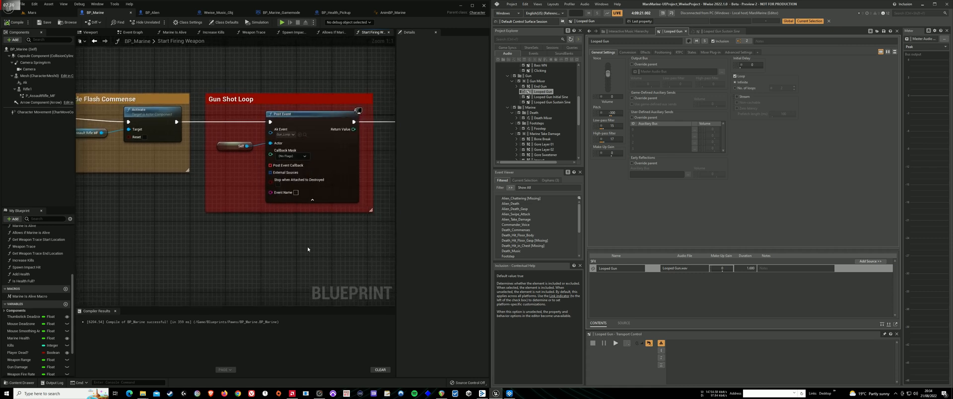
{"action": "left_click_drag", "start_coordinate": [325, 239], "coordinate": [224, 263]}
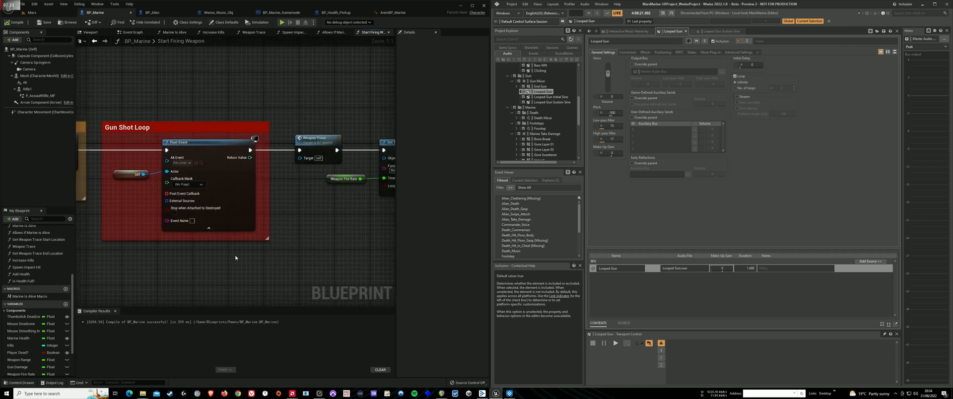
{"action": "left_click_drag", "start_coordinate": [312, 218], "coordinate": [242, 223]}
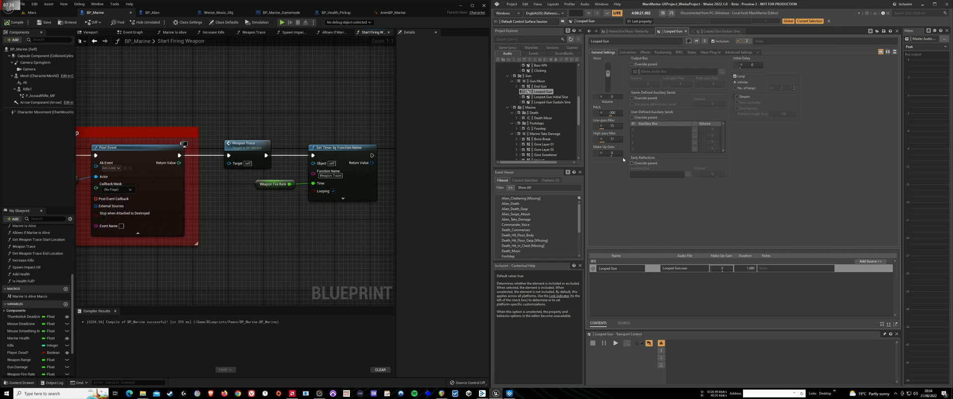
Open the End Gun container in Wwise and the Stop Firing Weapon function from the BP_Marine Event Graph.
{"action": "left_click", "coordinate": [544, 87]}
{"action": "left_click_drag", "start_coordinate": [284, 102], "coordinate": [355, 92]}
{"action": "left_click", "coordinate": [132, 32]}
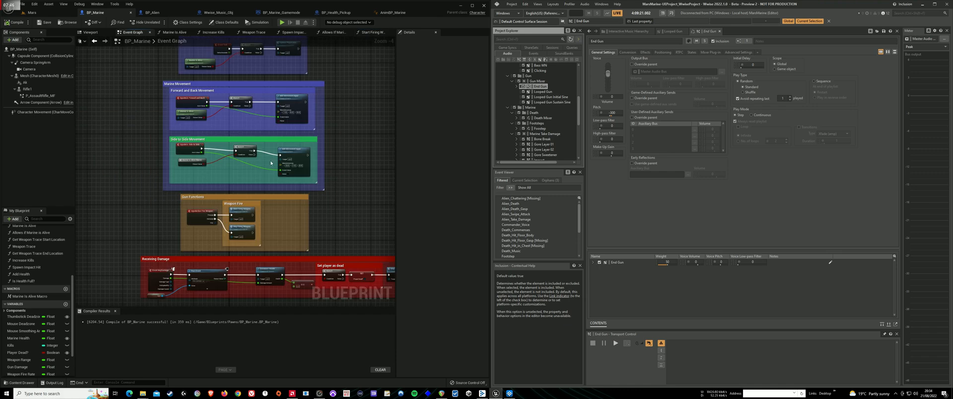
{"action": "scroll", "coordinate": [214, 173], "scroll_direction": "up", "scroll_amount": 3}
{"action": "double_click", "coordinate": [250, 261]}
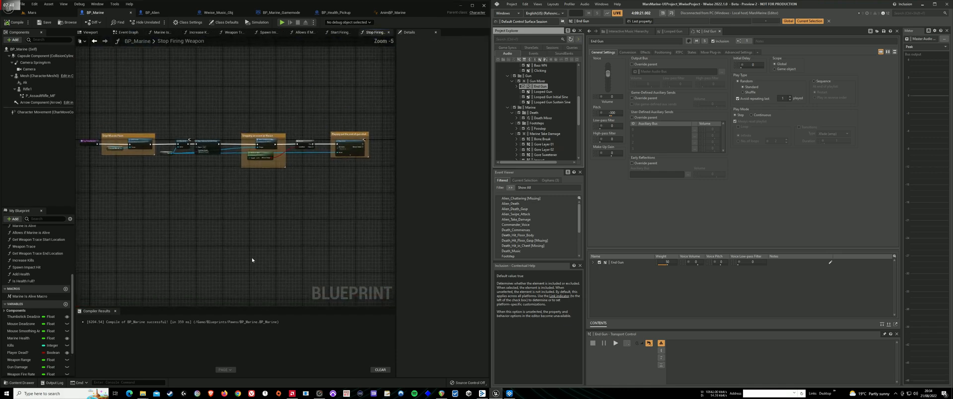
Inspect the Stop Firing Weapon graph from Stop Muzzle Flash through Stop Actor to the end-of-gun-shot Post Event.
{"action": "scroll", "coordinate": [161, 206], "scroll_direction": "up", "scroll_amount": 5}
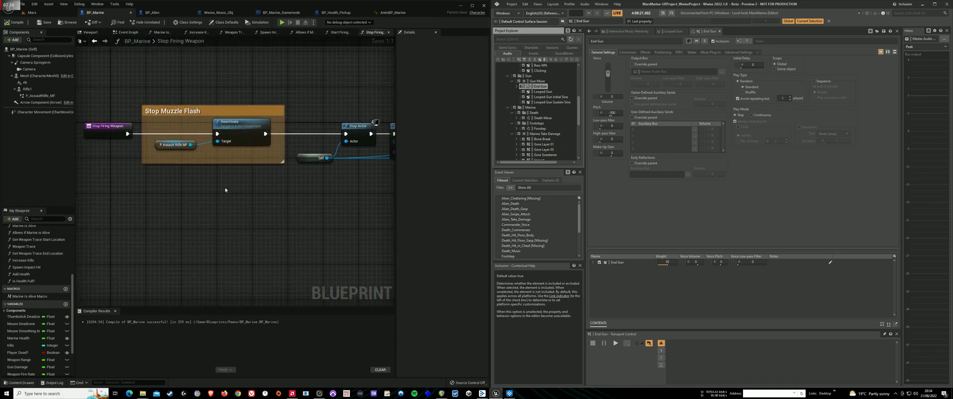
{"action": "left_click_drag", "start_coordinate": [311, 200], "coordinate": [281, 200]}
{"action": "left_click_drag", "start_coordinate": [345, 124], "coordinate": [259, 127]}
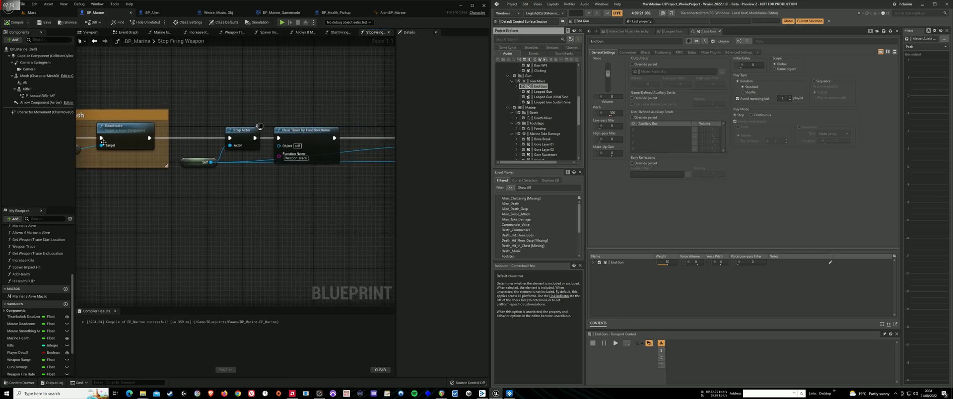
{"action": "left_click_drag", "start_coordinate": [271, 208], "coordinate": [237, 178]}
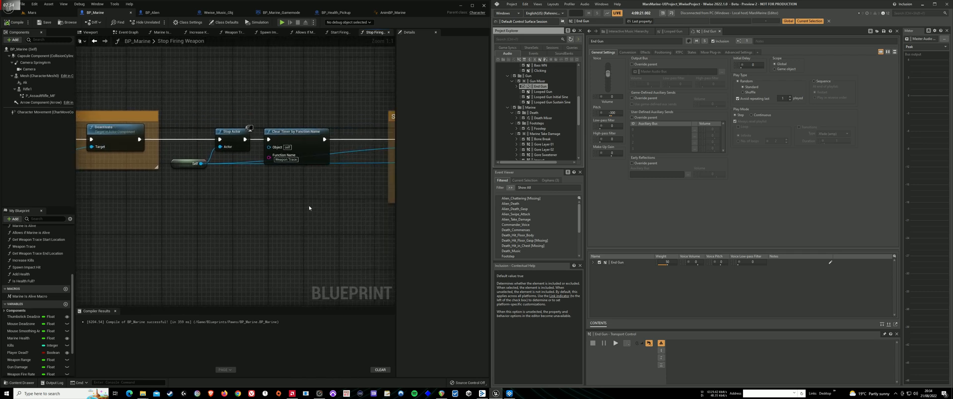
{"action": "left_click_drag", "start_coordinate": [309, 209], "coordinate": [180, 193]}
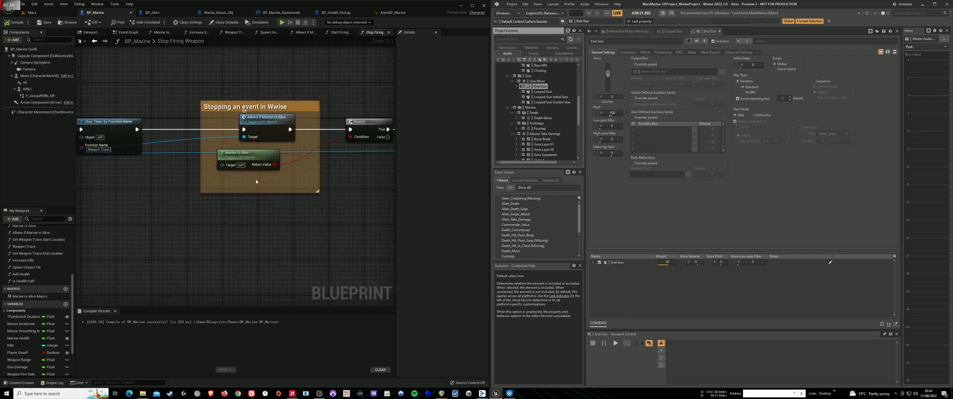
{"action": "left_click_drag", "start_coordinate": [342, 195], "coordinate": [225, 213]}
{"action": "left_click_drag", "start_coordinate": [342, 163], "coordinate": [224, 169]}
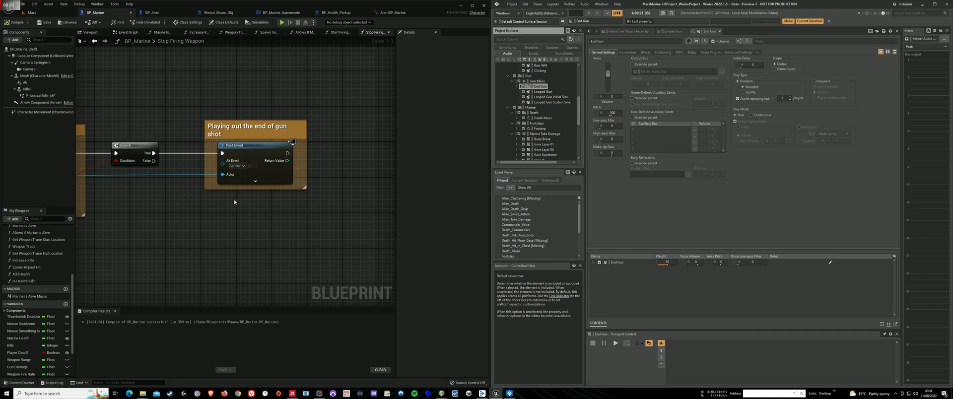
{"action": "mouse_move", "coordinate": [182, 229]}
{"action": "left_mouse_down"}
{"action": "mouse_move", "coordinate": [296, 234]}
{"action": "mouse_move", "coordinate": [282, 235]}
{"action": "left_mouse_up"}
{"action": "left_click_drag", "start_coordinate": [200, 251], "coordinate": [238, 248]}
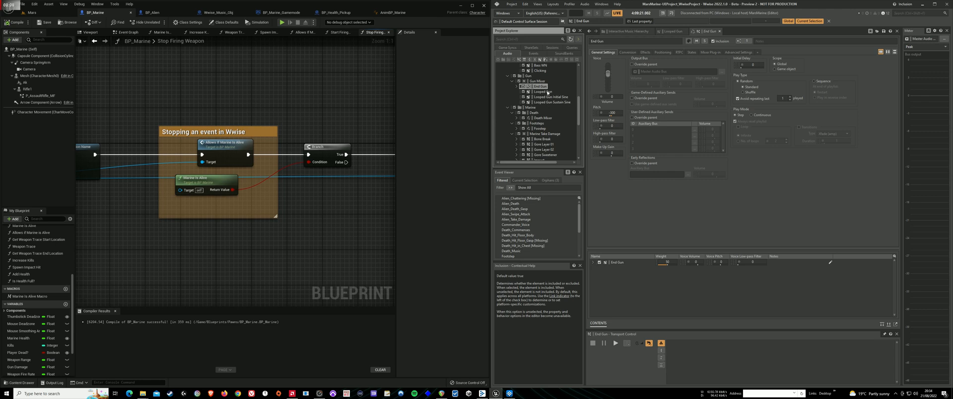
Open the Gun_End event in Wwise and trace the Stop Firing Weapon graph back to its entry node.
{"action": "left_click", "coordinate": [534, 54]}
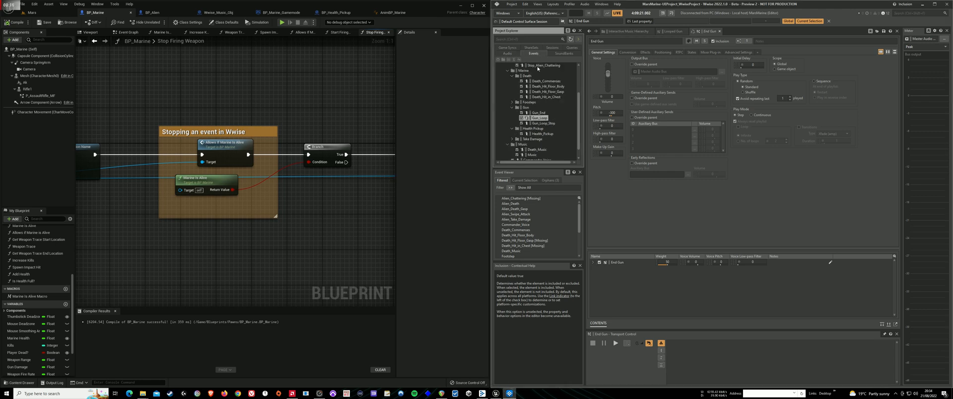
{"action": "left_click", "coordinate": [536, 113]}
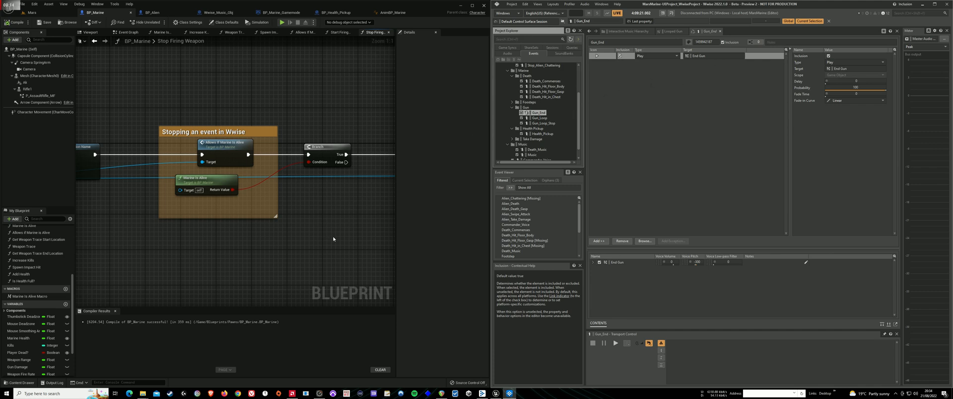
{"action": "left_click", "coordinate": [291, 114]}
{"action": "left_click_drag", "start_coordinate": [271, 105], "coordinate": [359, 130]}
{"action": "left_click_drag", "start_coordinate": [111, 139], "coordinate": [313, 109]}
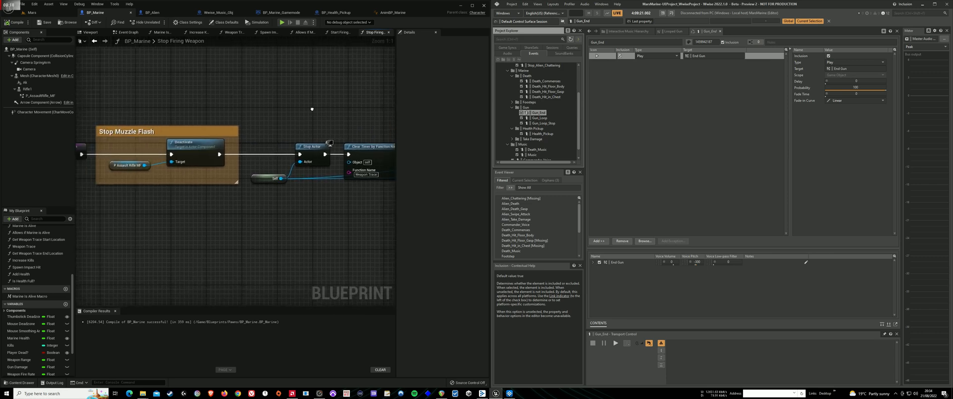
{"action": "left_click_drag", "start_coordinate": [186, 98], "coordinate": [229, 100]}
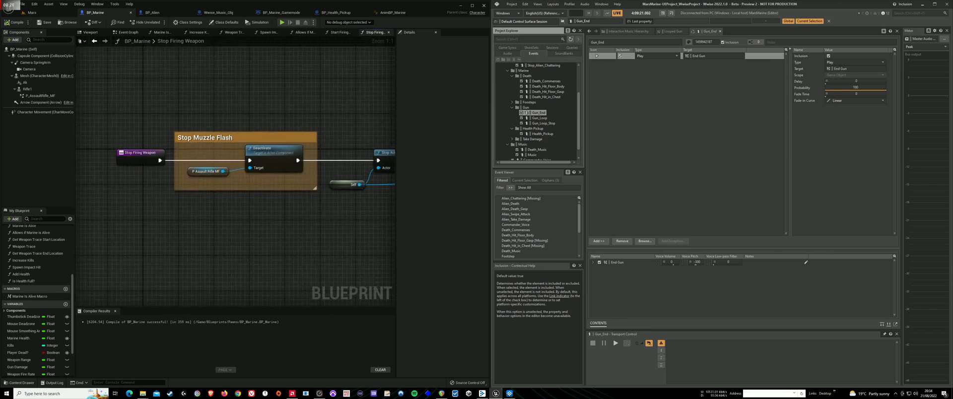
Return to the Event Graph and examine the Post Event node in the Receiving Damage section up close.
{"action": "left_click", "coordinate": [128, 33]}
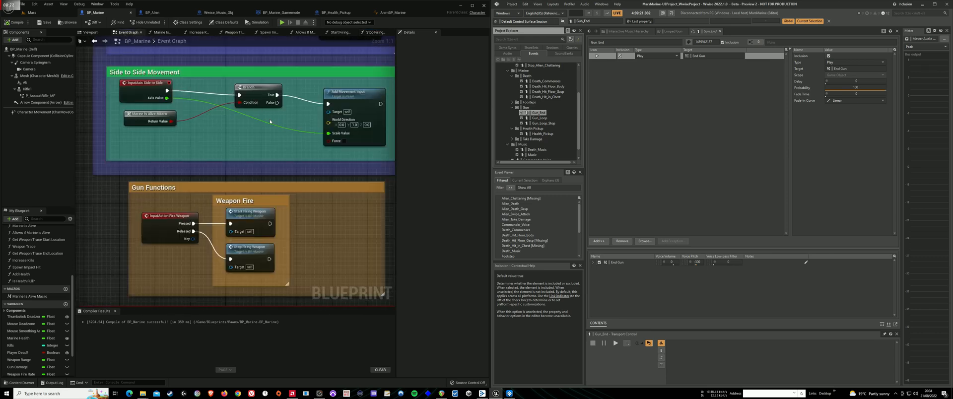
{"action": "scroll", "coordinate": [270, 122], "scroll_direction": "down", "scroll_amount": 2}
{"action": "left_click_drag", "start_coordinate": [375, 219], "coordinate": [382, 98]}
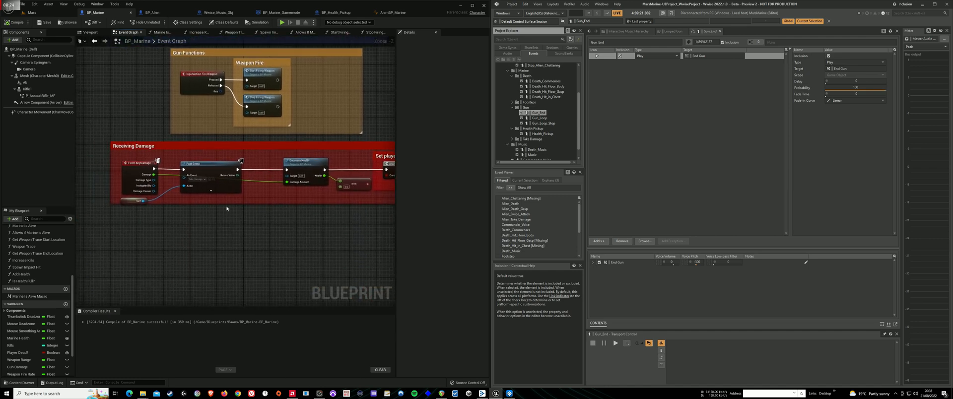
{"action": "scroll", "coordinate": [236, 238], "scroll_direction": "up", "scroll_amount": 2}
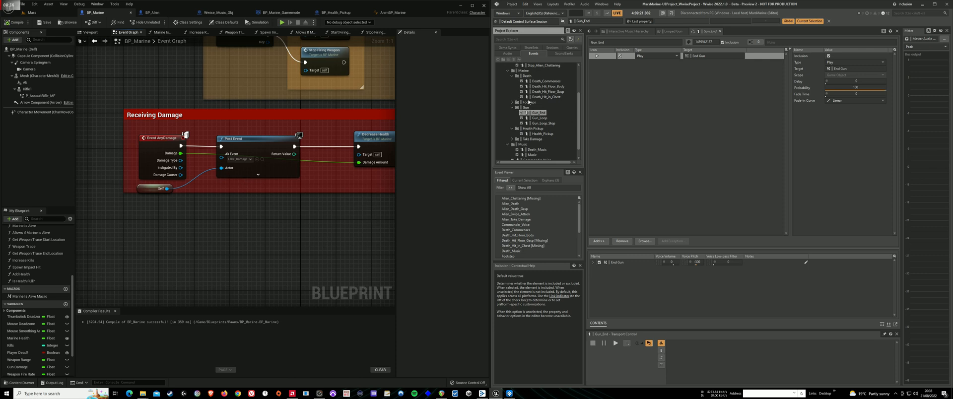
Find the Take Damage folder among the Marine events in Wwise and open its Take_Damage event.
{"action": "scroll", "coordinate": [528, 122], "scroll_direction": "up", "scroll_amount": 3}
{"action": "scroll", "coordinate": [539, 90], "scroll_direction": "down", "scroll_amount": 1}
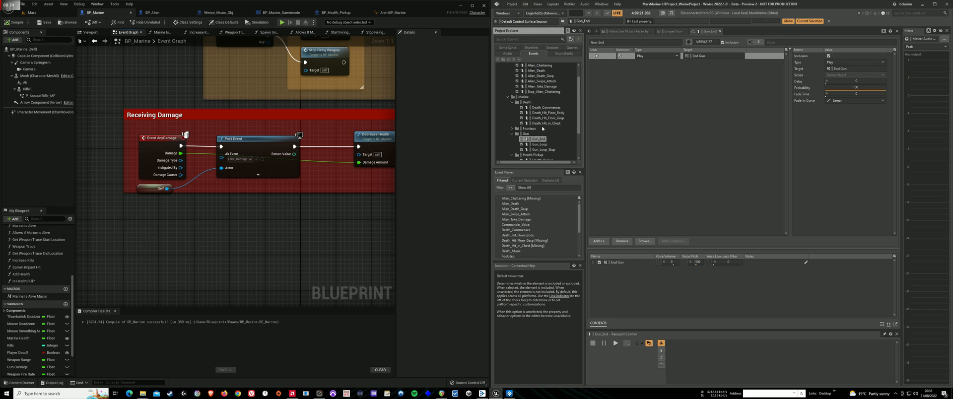
{"action": "scroll", "coordinate": [542, 128], "scroll_direction": "down", "scroll_amount": 1}
{"action": "left_click", "coordinate": [525, 82]}
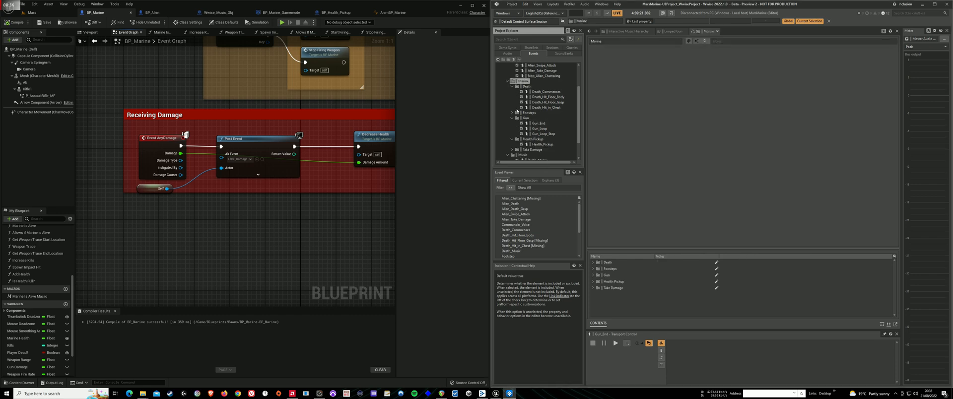
{"action": "scroll", "coordinate": [535, 129], "scroll_direction": "down", "scroll_amount": 2}
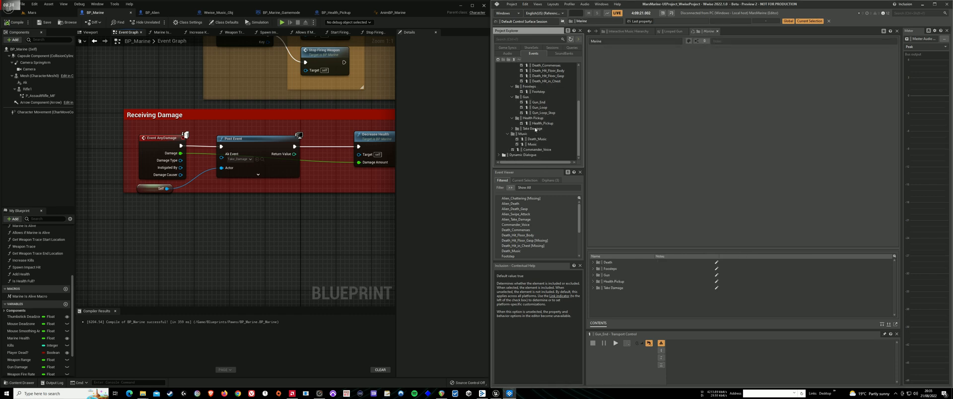
{"action": "double_click", "coordinate": [536, 129]}
{"action": "left_click", "coordinate": [546, 135]}
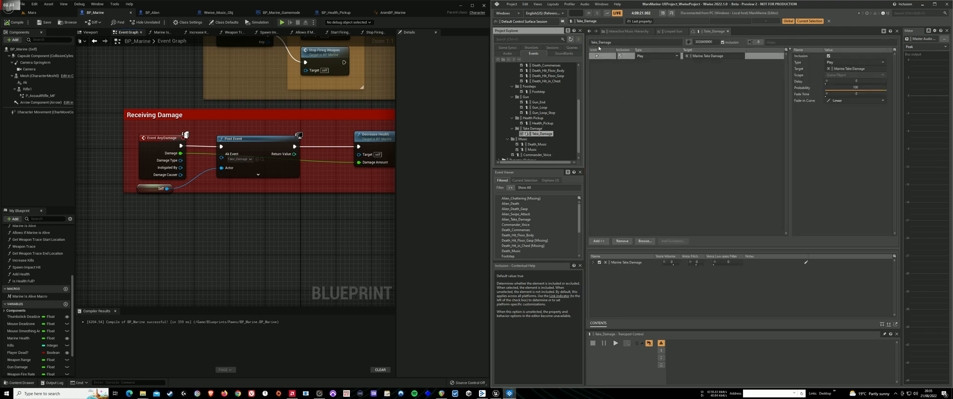
Find the Marine Take Damage container in the Wwise audio hierarchy and open its Bone Break and Whip layers.
{"action": "left_click", "coordinate": [513, 55]}
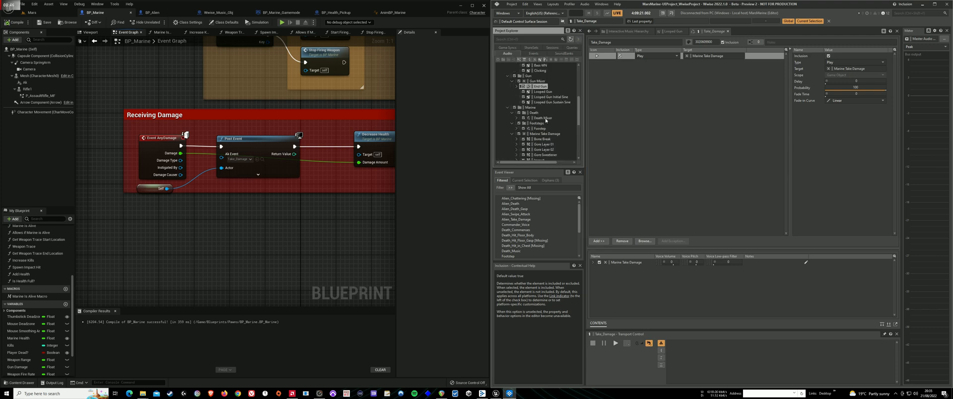
{"action": "scroll", "coordinate": [551, 122], "scroll_direction": "down", "scroll_amount": 2}
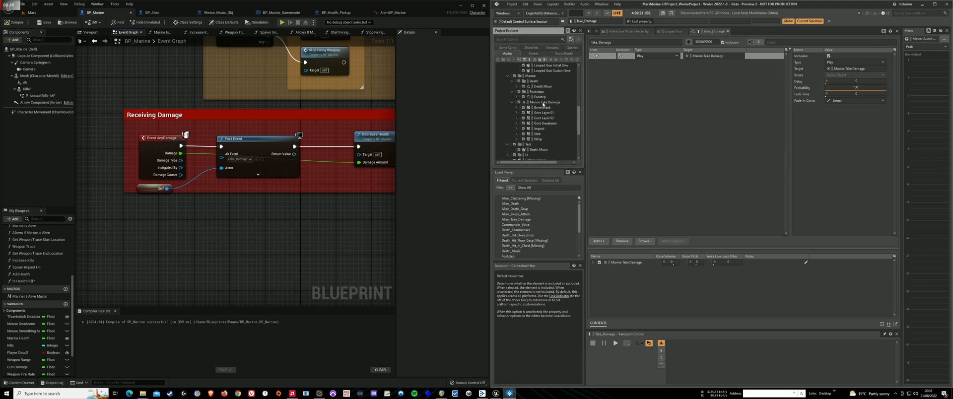
{"action": "left_click", "coordinate": [541, 107]}
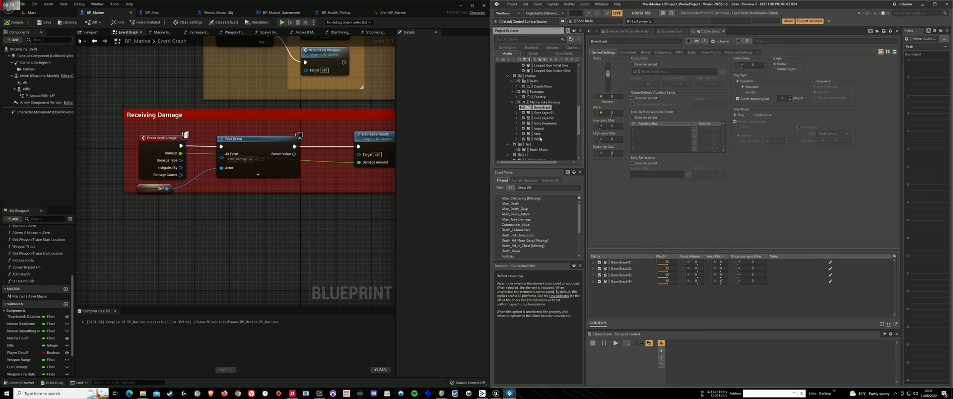
{"action": "left_click", "coordinate": [537, 134]}
{"action": "left_click", "coordinate": [537, 140]}
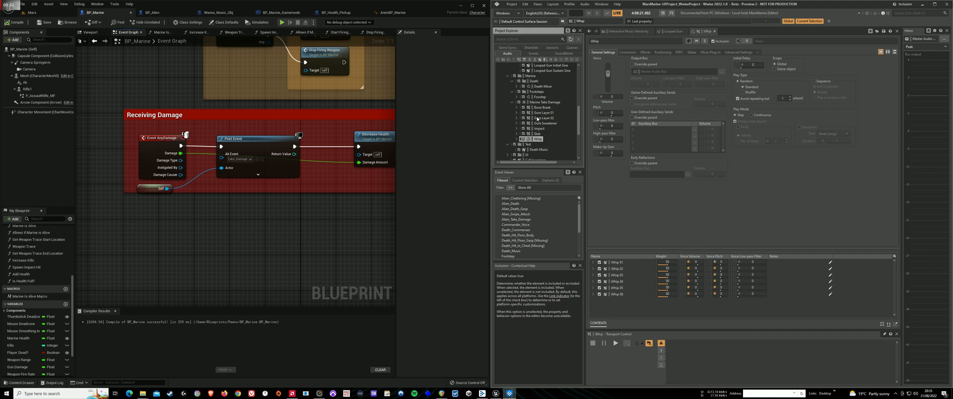
Compare the Initial Delay settings of the Bone Break, Whip, Impact, Gore Layer 02 and Gore Layer 01 containers.
{"action": "left_click", "coordinate": [542, 108]}
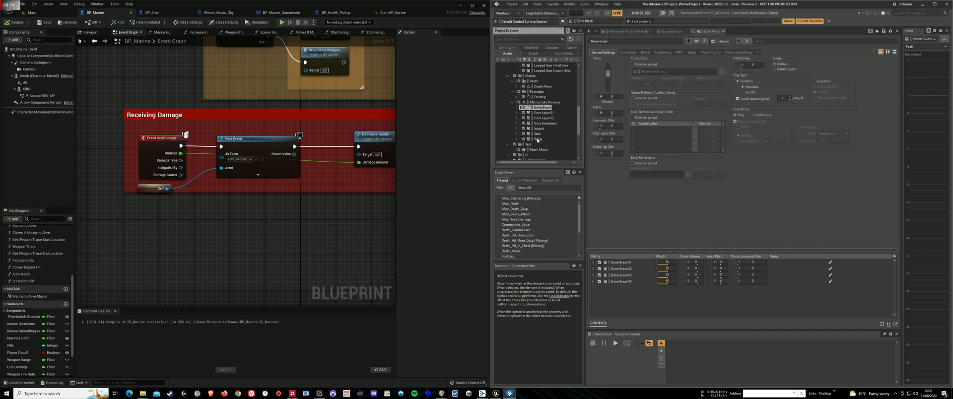
{"action": "left_click", "coordinate": [538, 140]}
{"action": "left_click", "coordinate": [754, 65]}
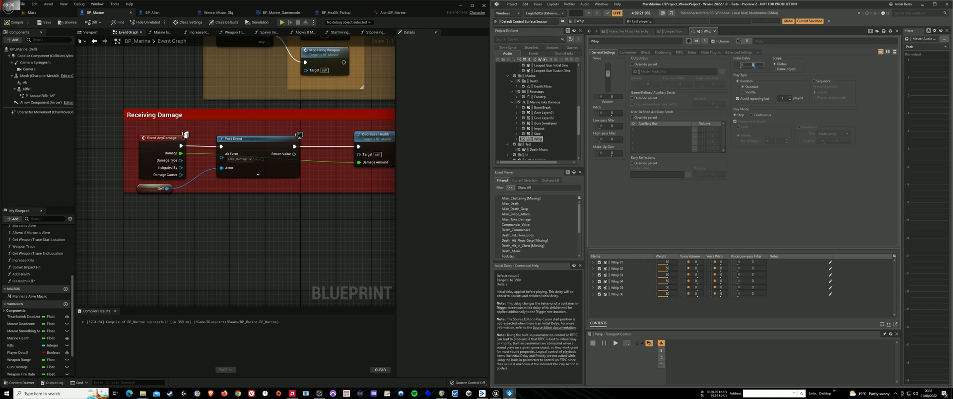
{"action": "left_click", "coordinate": [538, 128]}
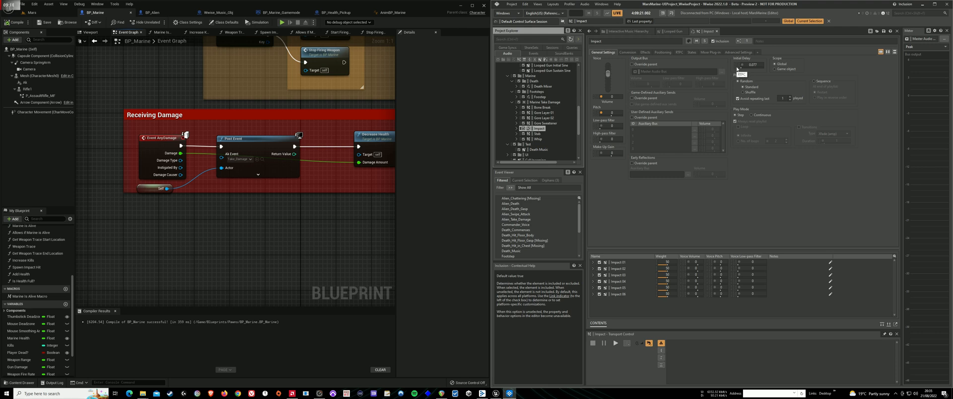
{"action": "left_click", "coordinate": [544, 118]}
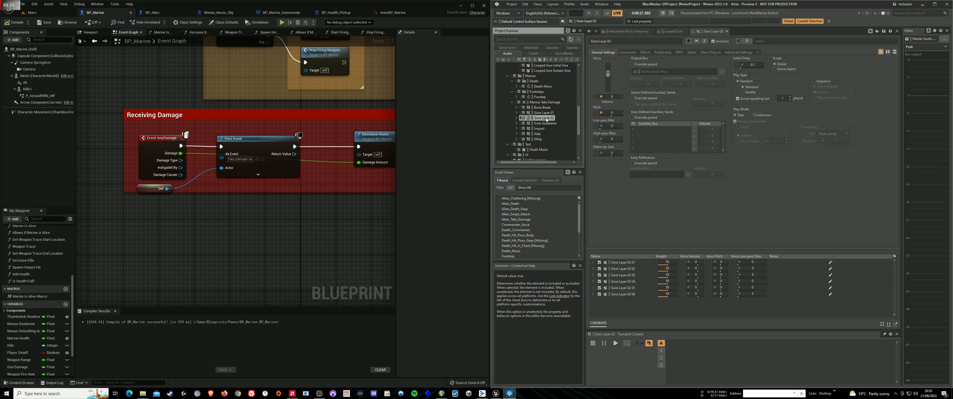
{"action": "left_click", "coordinate": [544, 113]}
{"action": "left_click", "coordinate": [545, 107]}
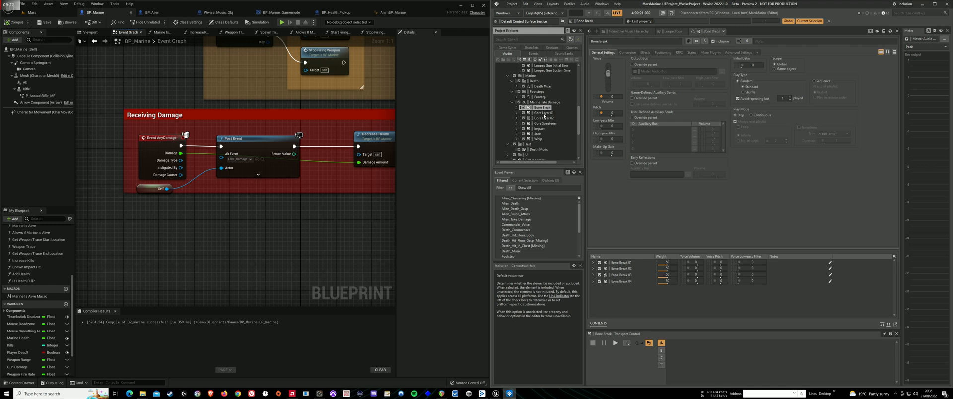
{"action": "left_click", "coordinate": [544, 113]}
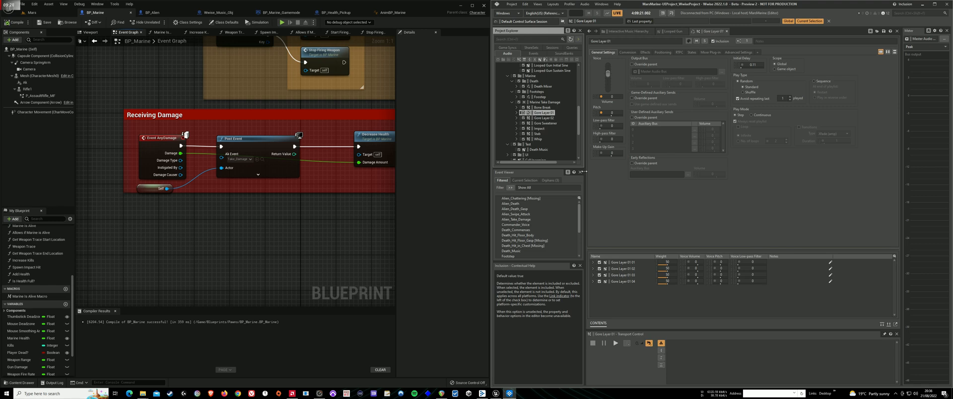
Look through the individual sounds inside Gore Layer 01 and Gore Layer 02, and play Gore Layer 02 01.
{"action": "left_click", "coordinate": [517, 113]}
{"action": "left_click", "coordinate": [555, 119]}
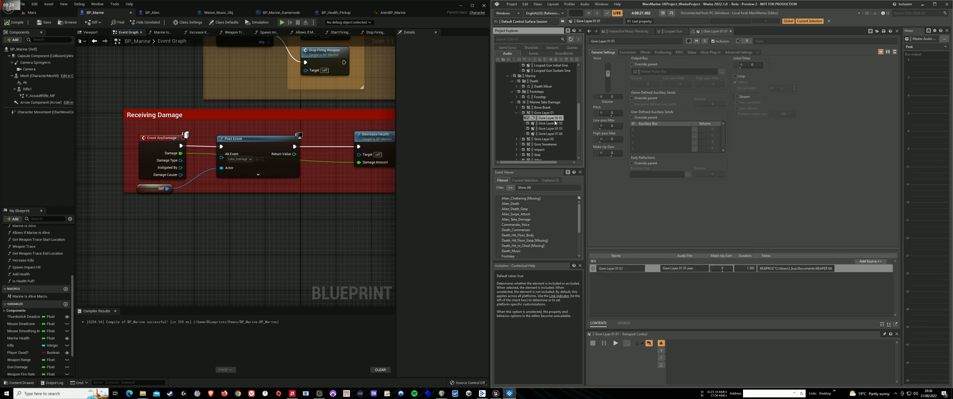
{"action": "left_click", "coordinate": [555, 124]}
{"action": "left_click", "coordinate": [554, 129]}
{"action": "left_click", "coordinate": [551, 118]}
{"action": "left_click", "coordinate": [516, 113]}
{"action": "left_click", "coordinate": [516, 118]}
{"action": "left_click", "coordinate": [549, 124]}
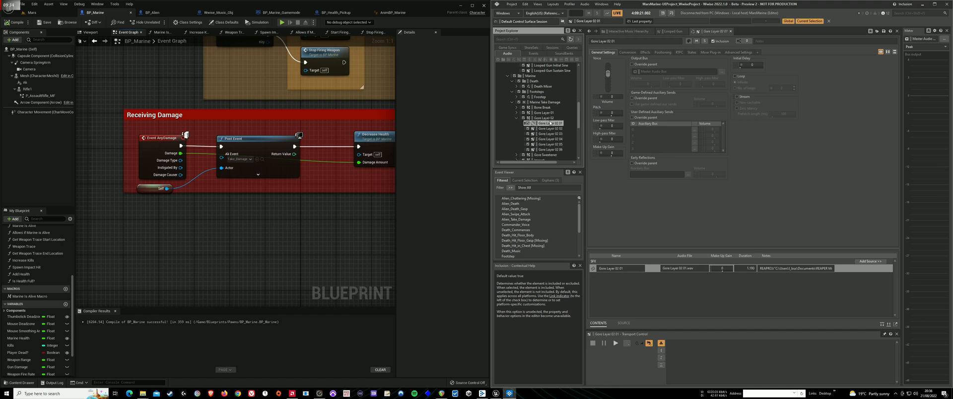
{"action": "key", "text": "space"}
{"action": "left_click", "coordinate": [516, 119]}
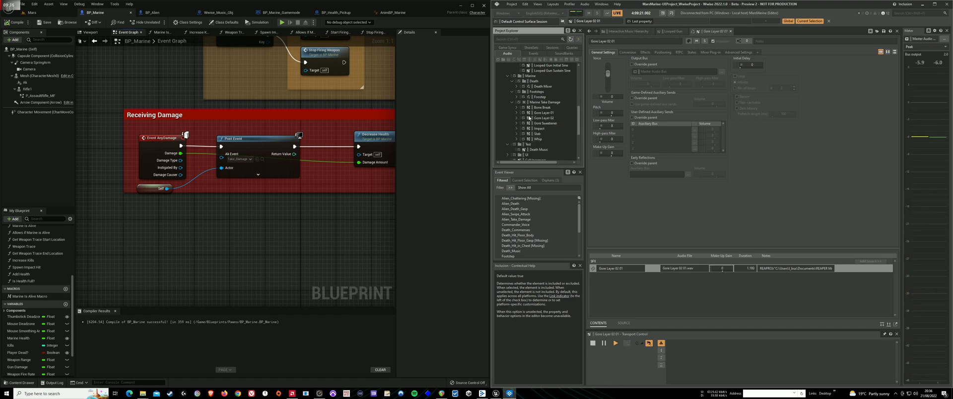
Play the whole Marine Take Damage container and open its effects settings.
{"action": "left_click", "coordinate": [543, 102]}
{"action": "key", "text": "space"}
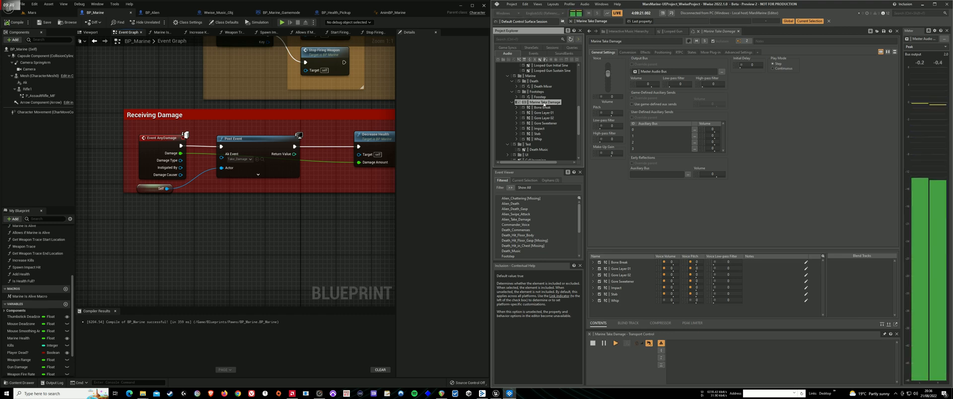
{"action": "left_click", "coordinate": [645, 52]}
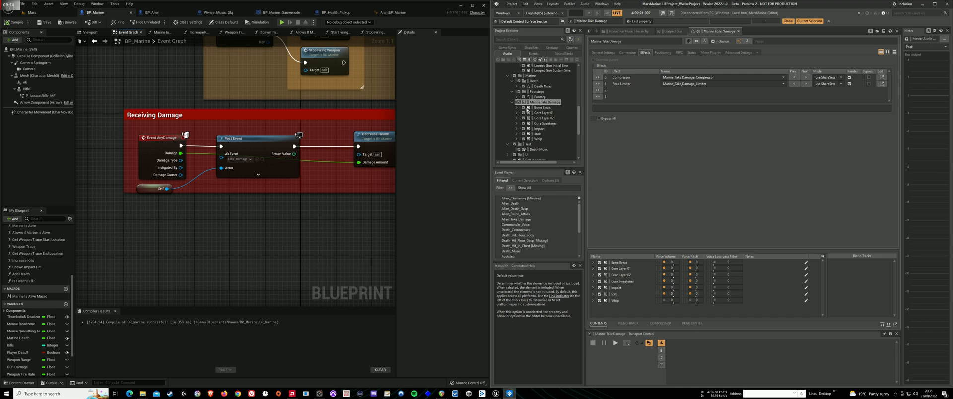
Collapse the Marine Take Damage container, expand Footstep in the Footsteps folder and open Footstep RC.
{"action": "left_click", "coordinate": [512, 102]}
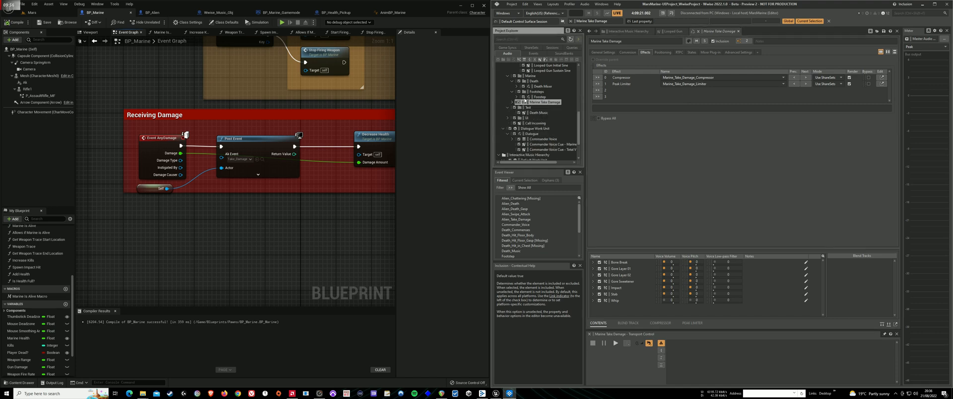
{"action": "left_click", "coordinate": [516, 97]}
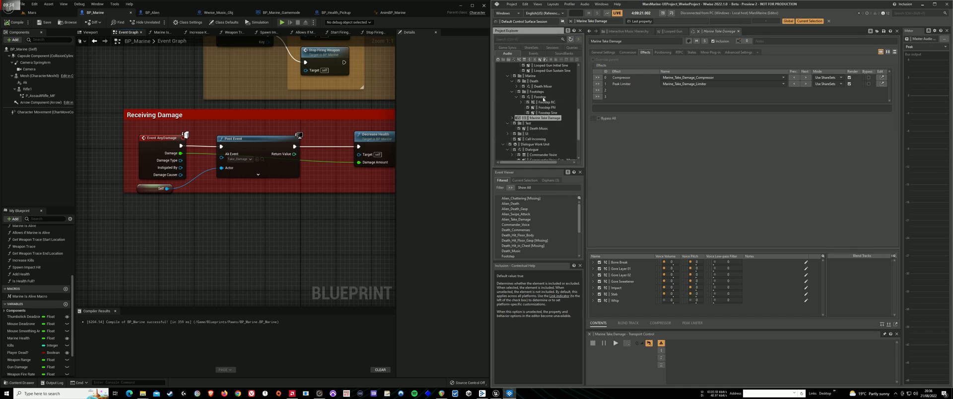
{"action": "left_click", "coordinate": [541, 97]}
{"action": "left_click", "coordinate": [547, 102]}
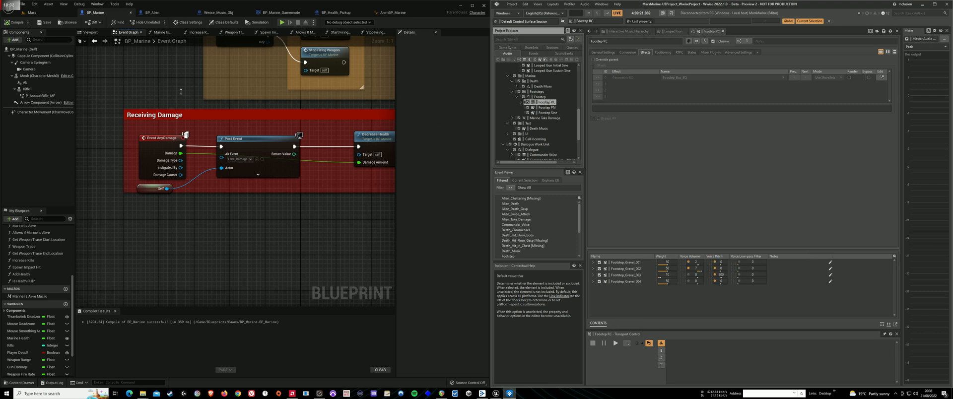
Look over the gun and movement sections of the BP_Marine Event Graph and open the Content Drawer.
{"action": "left_click_drag", "start_coordinate": [178, 86], "coordinate": [174, 167]}
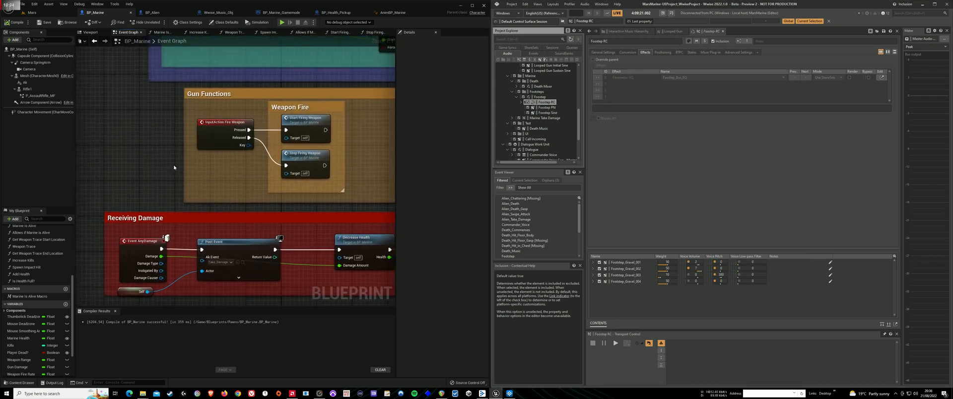
{"action": "left_click_drag", "start_coordinate": [228, 73], "coordinate": [211, 181]}
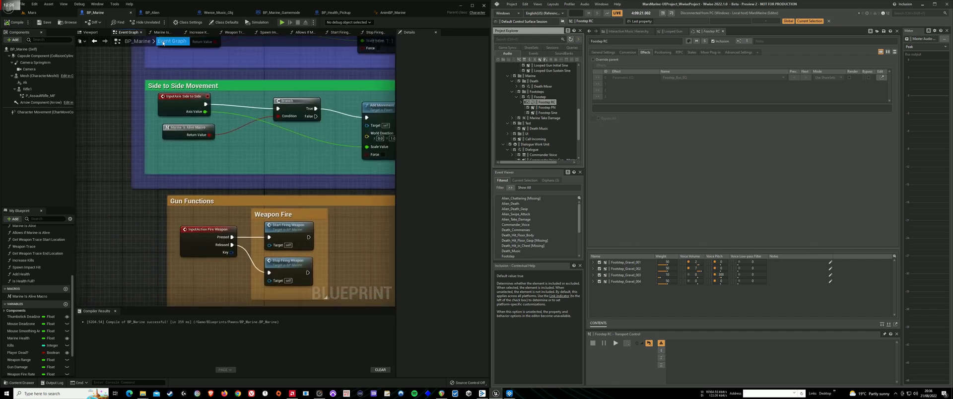
{"action": "left_click", "coordinate": [25, 383]}
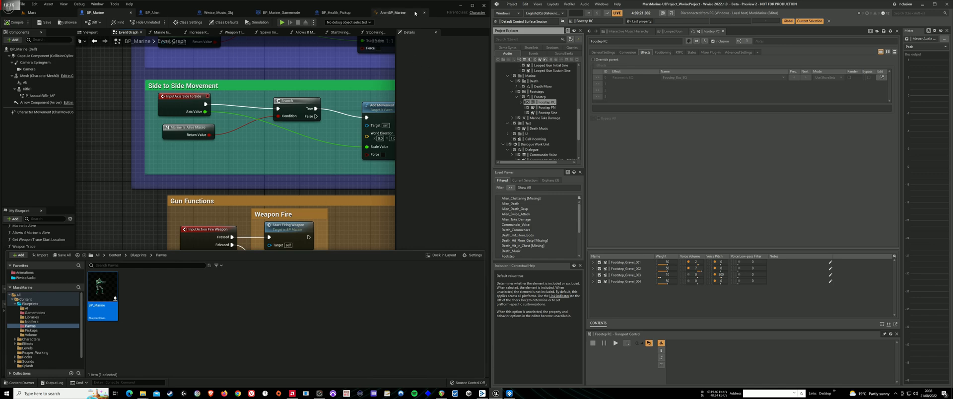
{"action": "left_click_drag", "start_coordinate": [420, 7], "coordinate": [1, 149]}
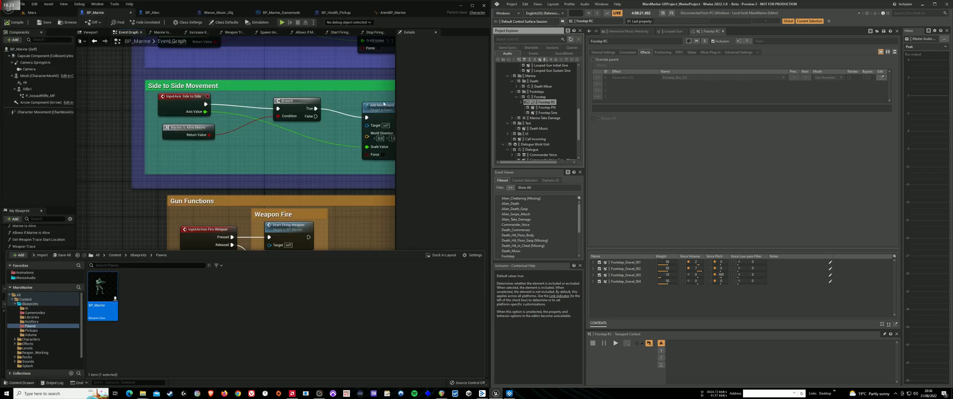
{"action": "scroll", "coordinate": [383, 104], "scroll_direction": "down", "scroll_amount": 4}
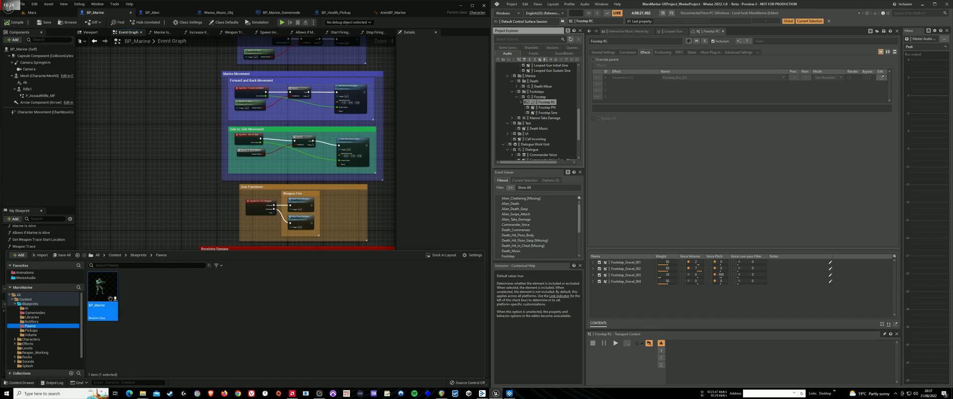
Check the screen recording in progress, minimise the recorder window and return the Unreal editor to its place beside Wwise.
{"action": "left_click_drag", "start_coordinate": [412, 10], "coordinate": [418, 38]}
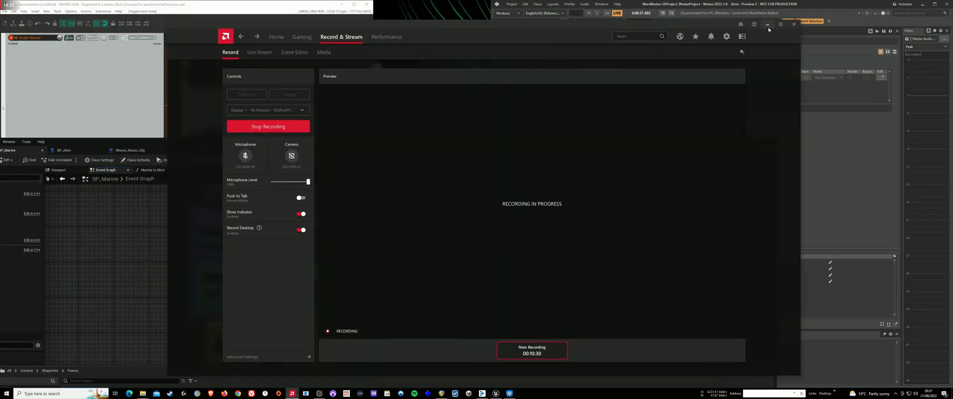
{"action": "left_click", "coordinate": [764, 24]}
{"action": "left_click_drag", "start_coordinate": [437, 146], "coordinate": [601, 269]}
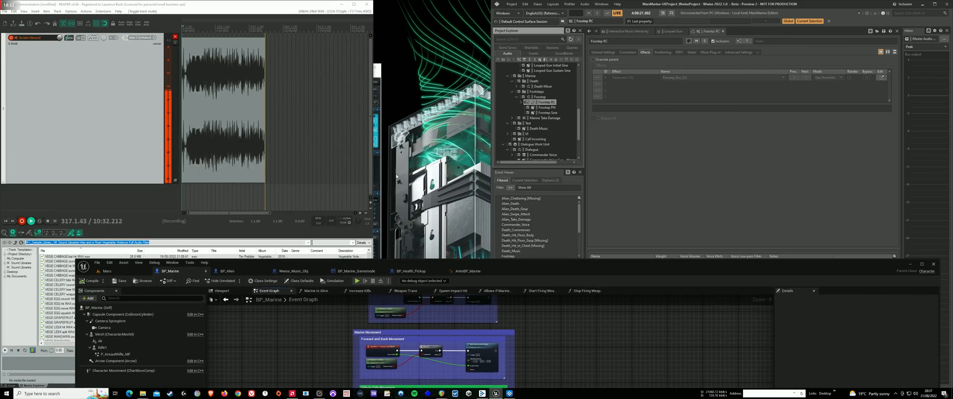
{"action": "left_click", "coordinate": [298, 222]}
{"action": "left_click", "coordinate": [377, 198]}
{"action": "left_click_drag", "start_coordinate": [451, 273], "coordinate": [442, 20]}
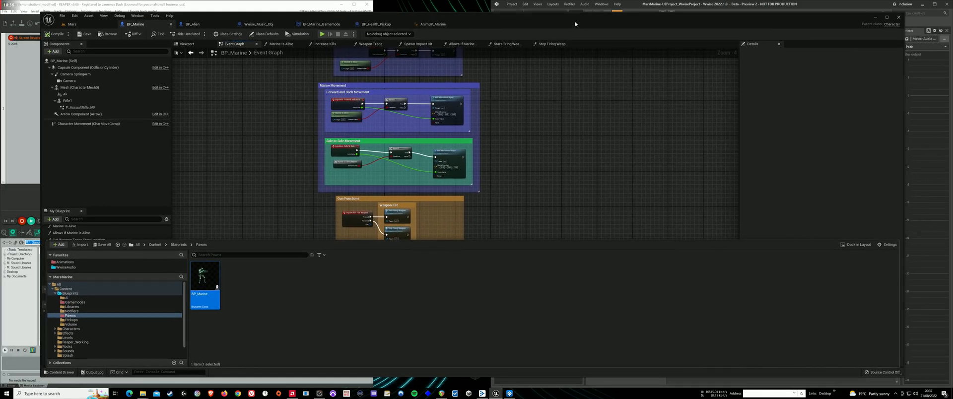
{"action": "left_click_drag", "start_coordinate": [574, 20], "coordinate": [149, 1]}
Select BP_Marine in the Pawns folder and look through the other open blueprints up to BP_Health_Pickup, returning to BP_Marine.
{"action": "left_click", "coordinate": [47, 326]}
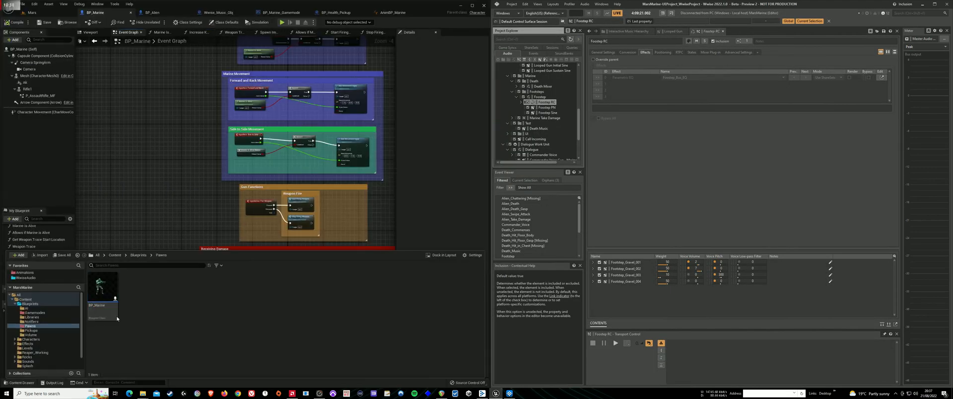
{"action": "left_click", "coordinate": [102, 296]}
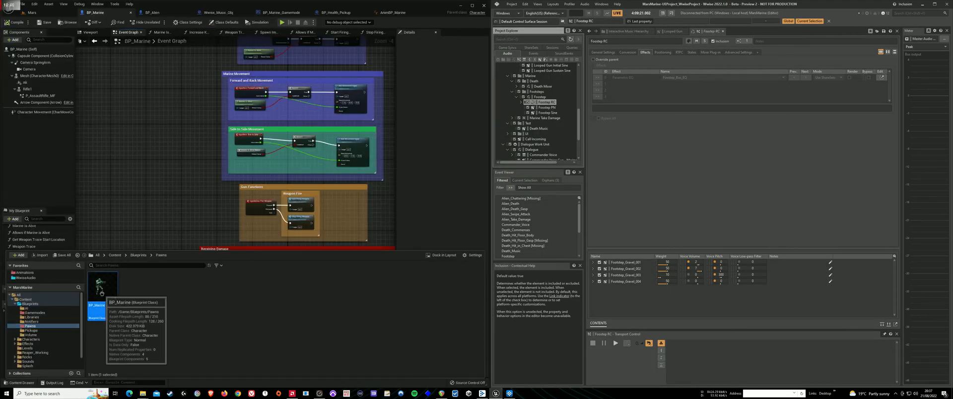
{"action": "left_click", "coordinate": [152, 12]}
{"action": "left_click", "coordinate": [234, 13]}
{"action": "left_click", "coordinate": [286, 14]}
{"action": "left_click", "coordinate": [341, 13]}
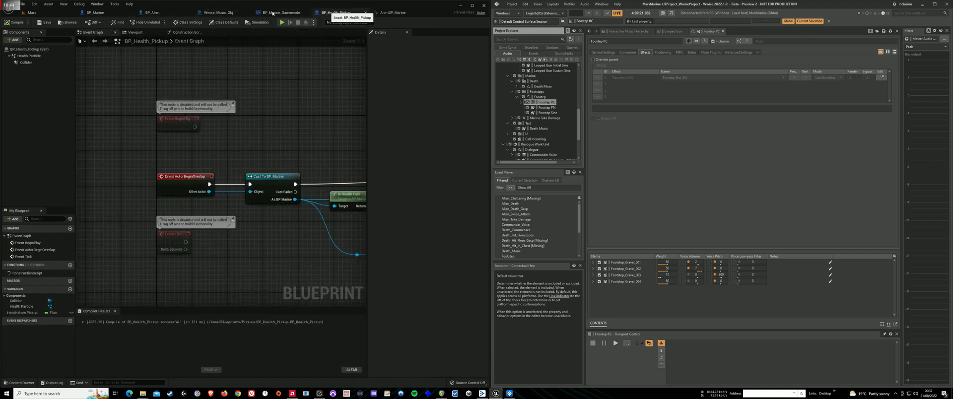
{"action": "left_click", "coordinate": [99, 13]}
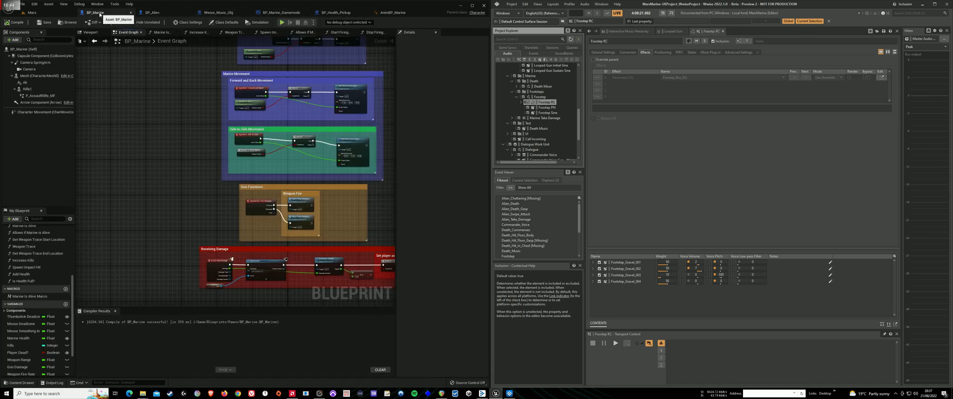
Browse the Content folders to Characters > Marine > Animations and open the AnimBP_Marine animation blueprint.
{"action": "left_click", "coordinate": [20, 383]}
{"action": "left_click", "coordinate": [91, 331]}
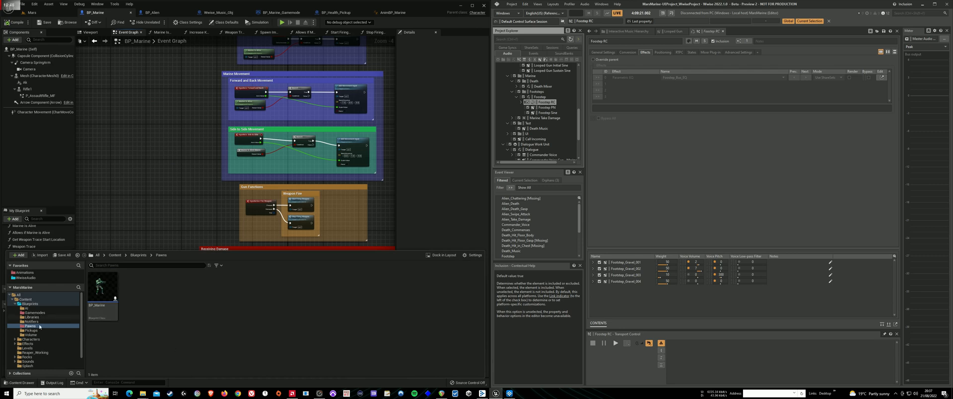
{"action": "left_click", "coordinate": [30, 304]}
{"action": "scroll", "coordinate": [24, 346], "scroll_direction": "down", "scroll_amount": 1}
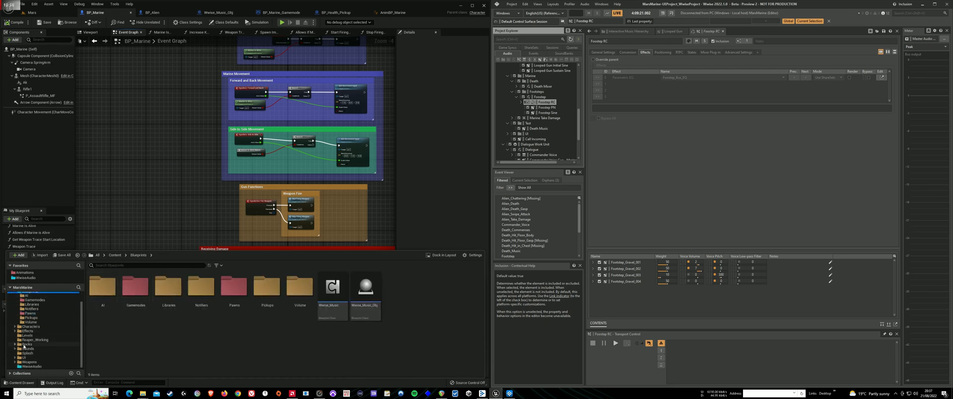
{"action": "scroll", "coordinate": [48, 342], "scroll_direction": "up", "scroll_amount": 1}
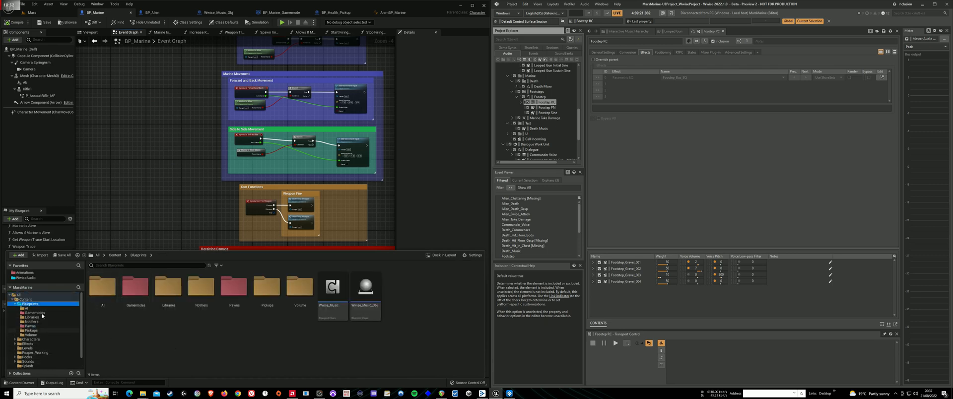
{"action": "scroll", "coordinate": [44, 362], "scroll_direction": "down", "scroll_amount": 1}
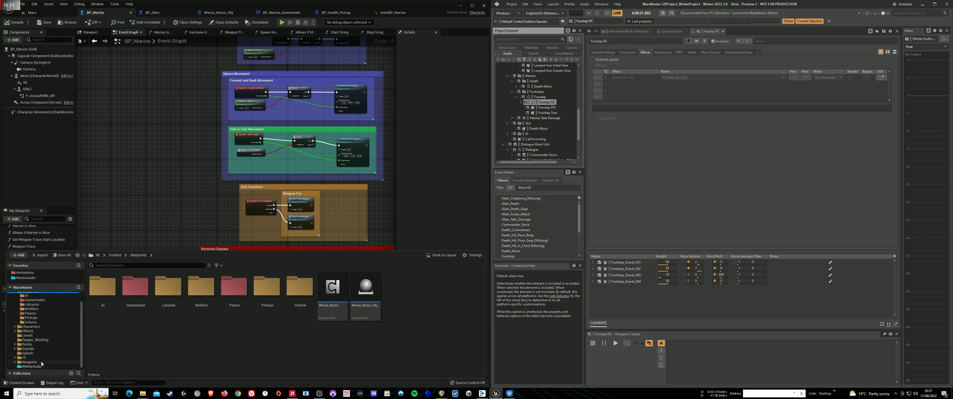
{"action": "scroll", "coordinate": [41, 342], "scroll_direction": "up", "scroll_amount": 1}
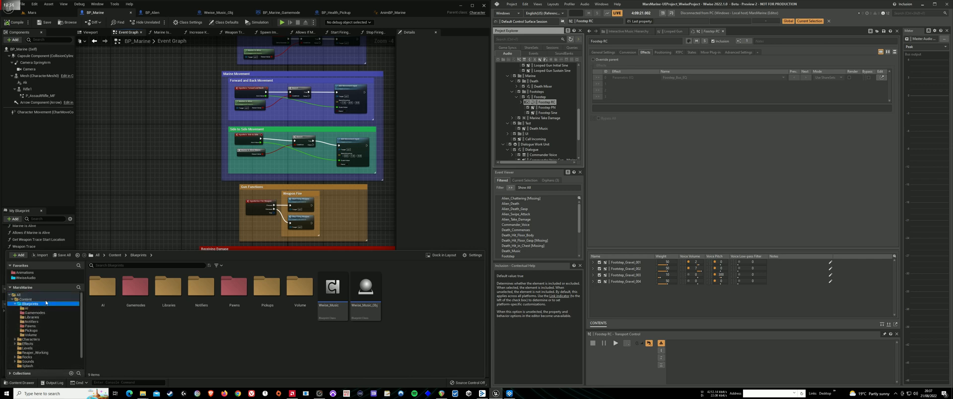
{"action": "left_click", "coordinate": [45, 300]}
{"action": "double_click", "coordinate": [141, 286]}
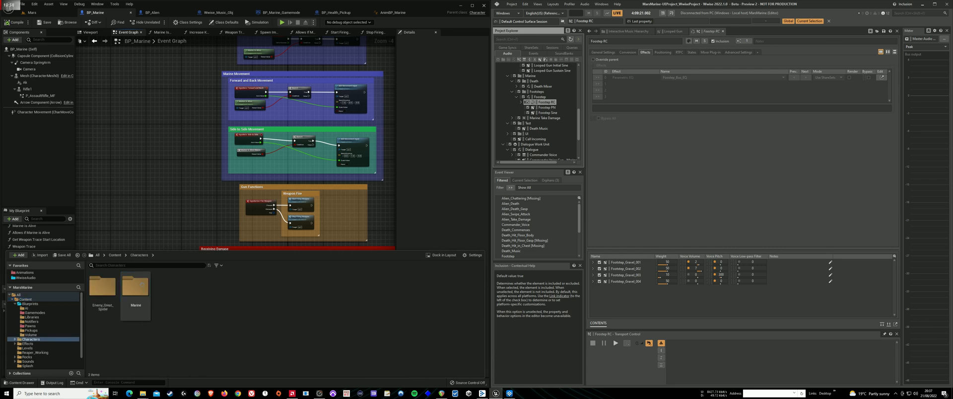
{"action": "double_click", "coordinate": [139, 286]}
{"action": "double_click", "coordinate": [103, 286]}
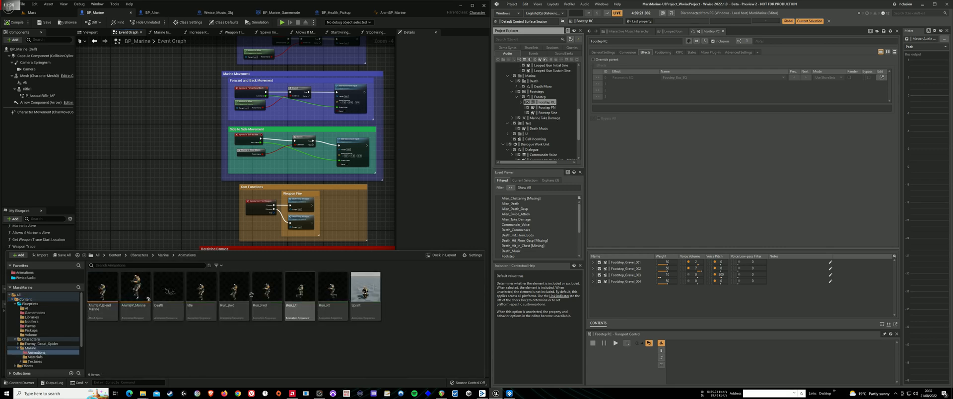
{"action": "double_click", "coordinate": [139, 294]}
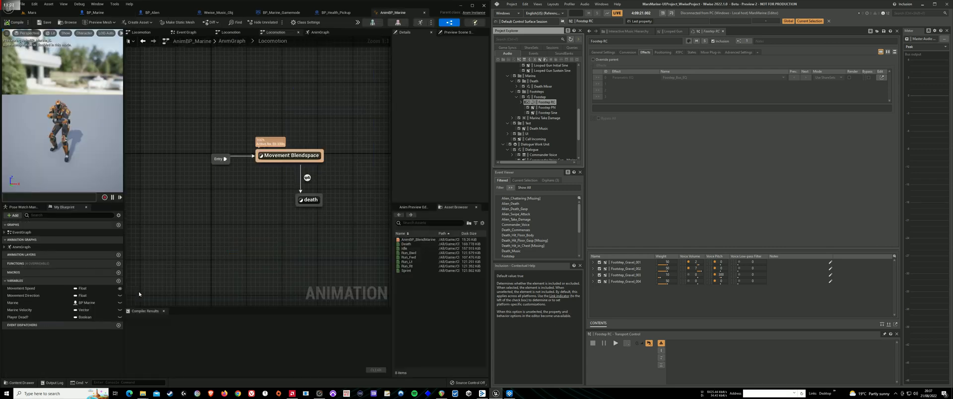
Open the Movement Blendspace state and its AnimBP_BlendMarine blend space, and select Run_Bwd among the marine's animation assets.
{"action": "double_click", "coordinate": [282, 156]}
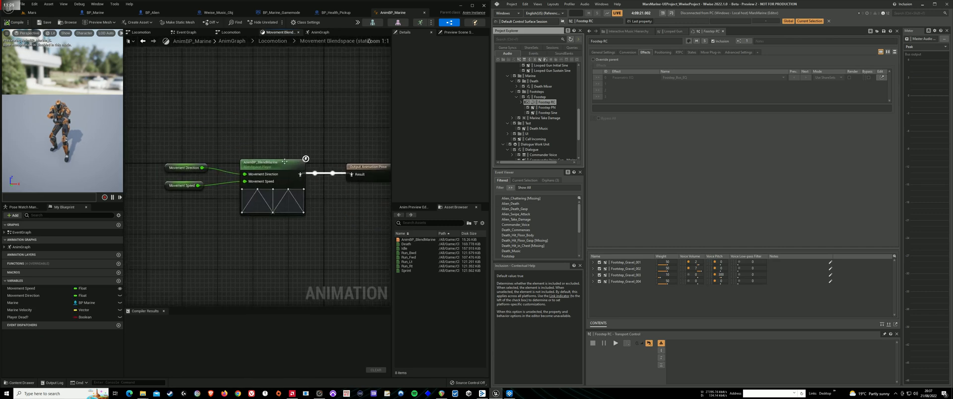
{"action": "double_click", "coordinate": [248, 165]}
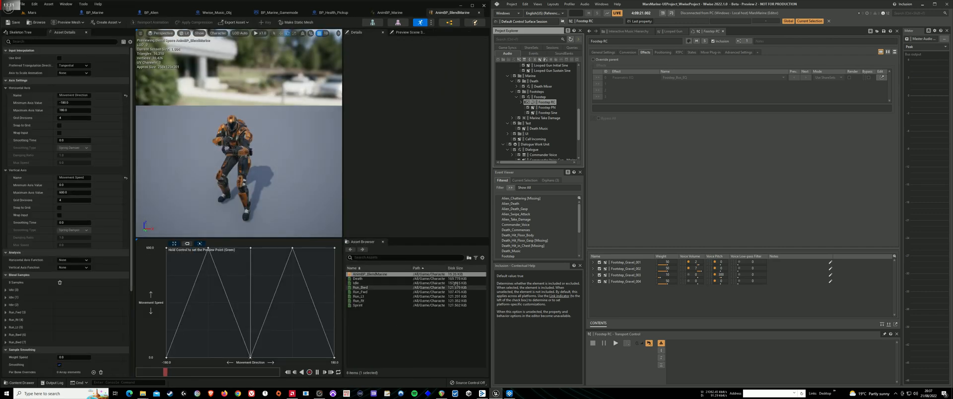
{"action": "left_click", "coordinate": [376, 288]}
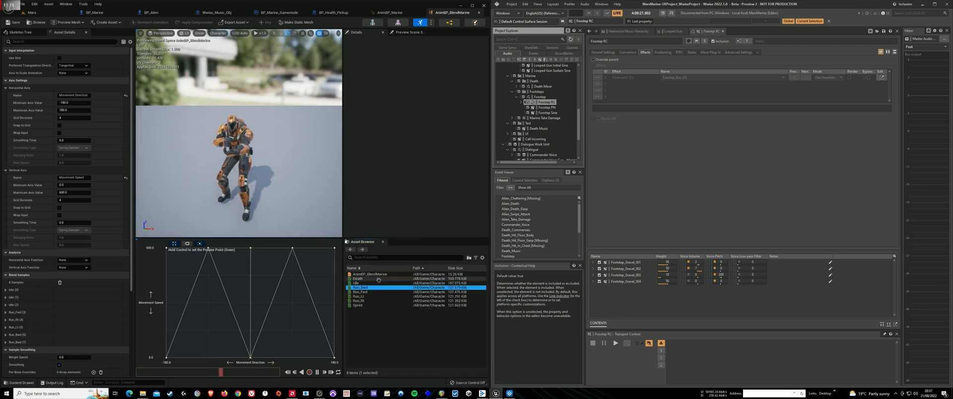
Open the Death animation, preview its playback and inspect the Wwise events assigned to its two AkEvent notifies.
{"action": "double_click", "coordinate": [378, 279]}
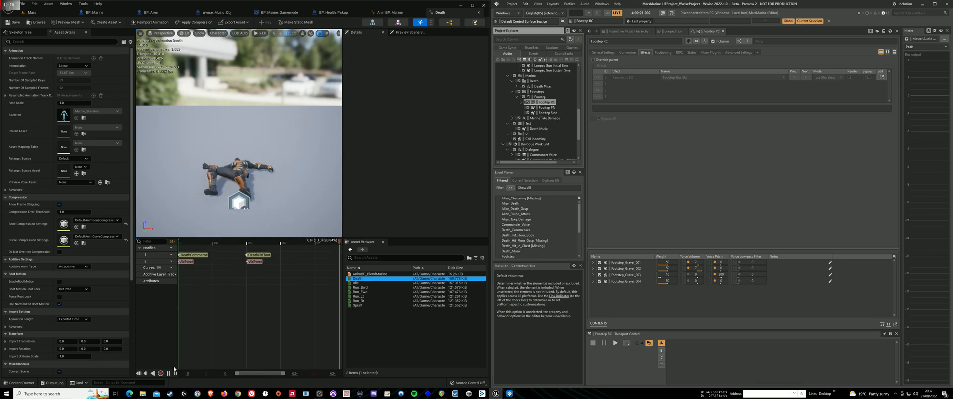
{"action": "left_click", "coordinate": [168, 373]}
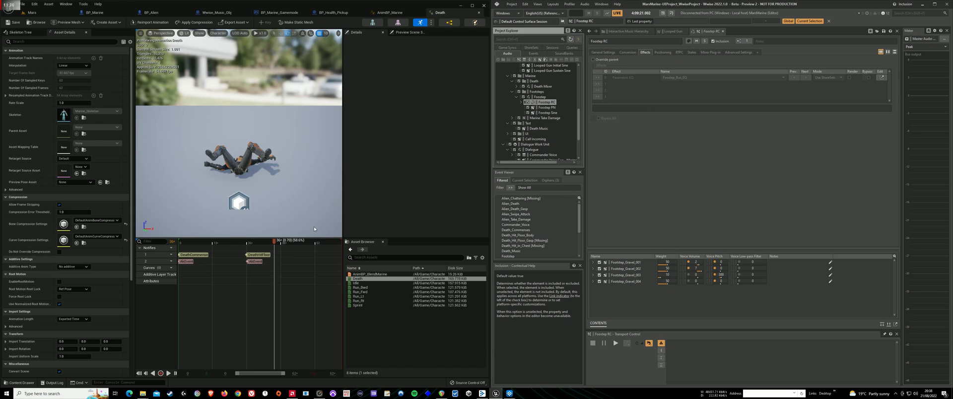
{"action": "left_click", "coordinate": [187, 263]}
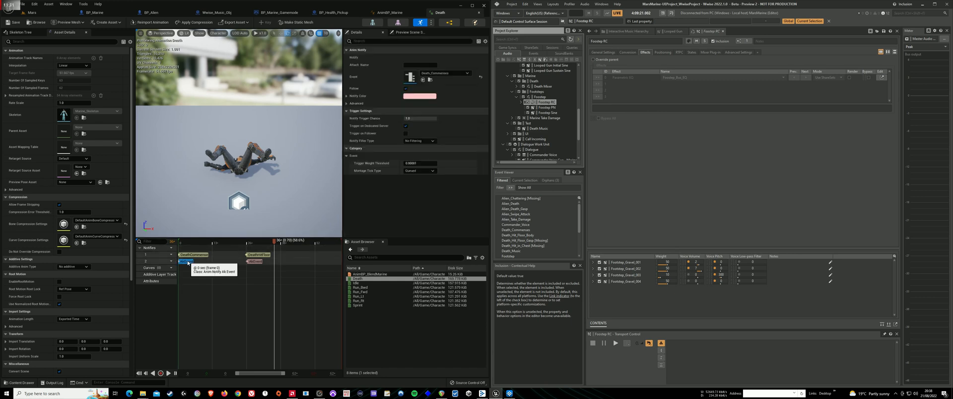
{"action": "left_click", "coordinate": [254, 261]}
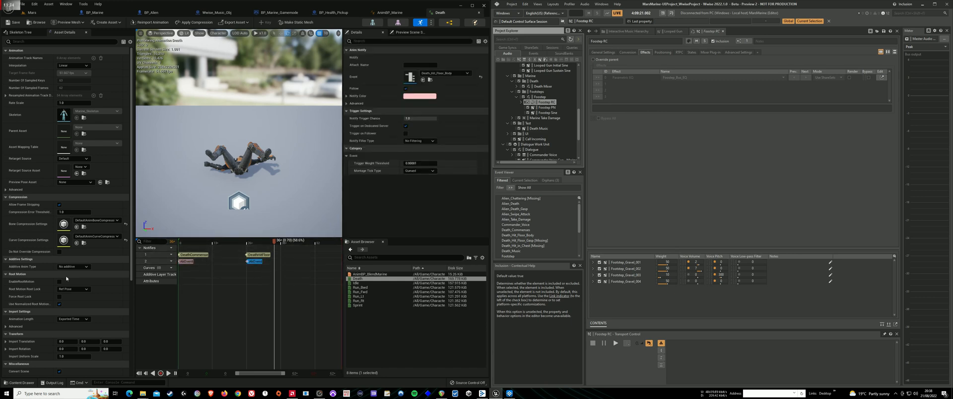
Compare the event assets in the WwiseAudio content folder with the Events hierarchy in Wwise, and close the Content Drawer.
{"action": "left_click", "coordinate": [32, 384]}
{"action": "scroll", "coordinate": [43, 337], "scroll_direction": "down", "scroll_amount": 2}
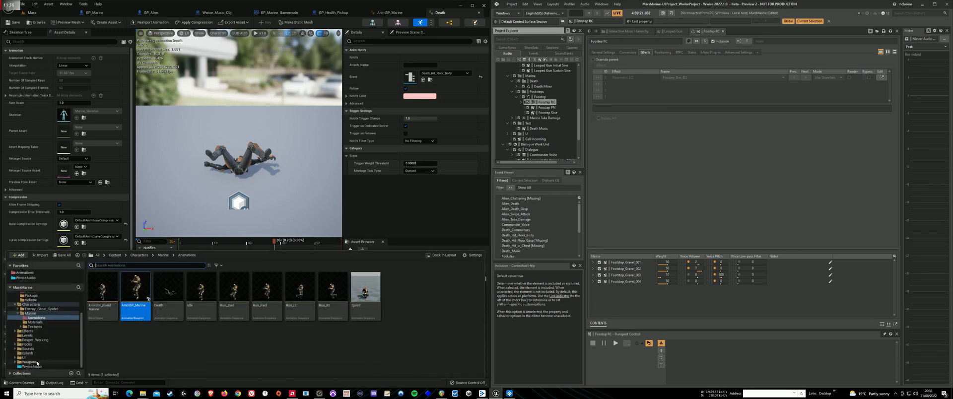
{"action": "left_click", "coordinate": [32, 366]}
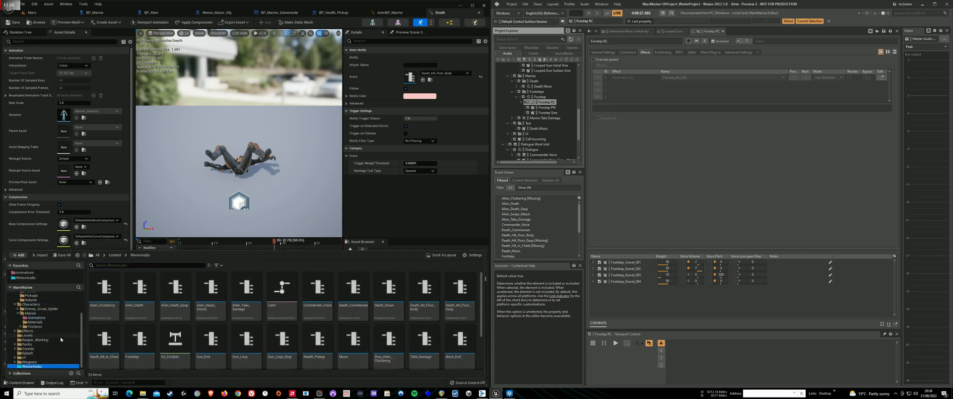
{"action": "scroll", "coordinate": [165, 322], "scroll_direction": "down", "scroll_amount": 1}
{"action": "scroll", "coordinate": [164, 320], "scroll_direction": "up", "scroll_amount": 1}
{"action": "left_click", "coordinate": [533, 53]}
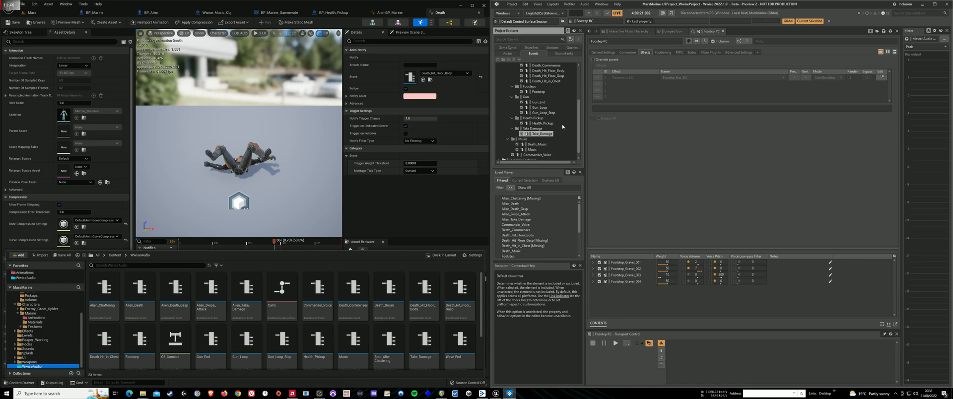
{"action": "scroll", "coordinate": [562, 126], "scroll_direction": "up", "scroll_amount": 4}
{"action": "left_click", "coordinate": [437, 203]}
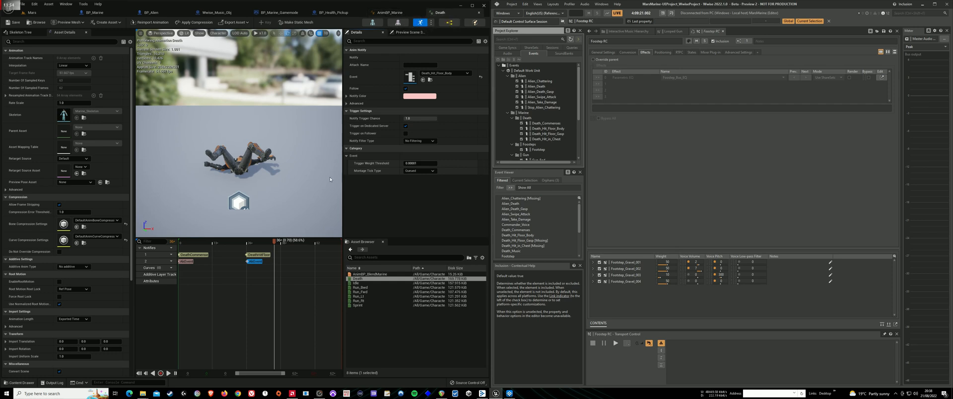
Open the Run_Lt and Run_Rt animations and preview each one's playback against its footstep notifies.
{"action": "left_click", "coordinate": [375, 296]}
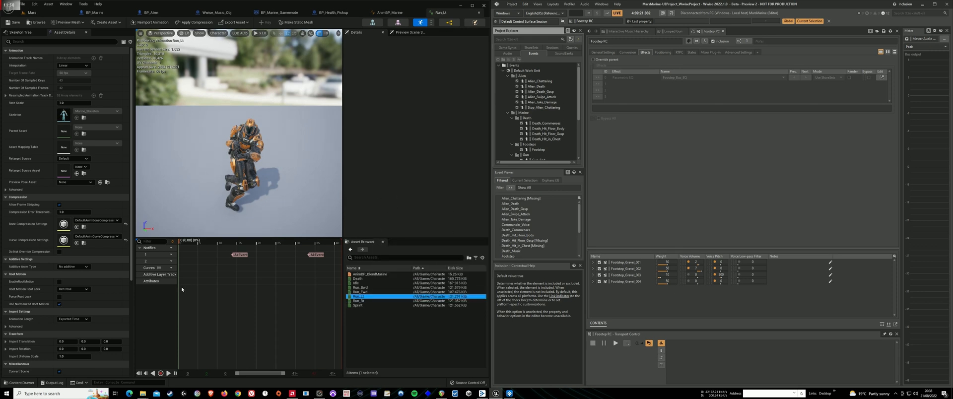
{"action": "left_click", "coordinate": [168, 373]}
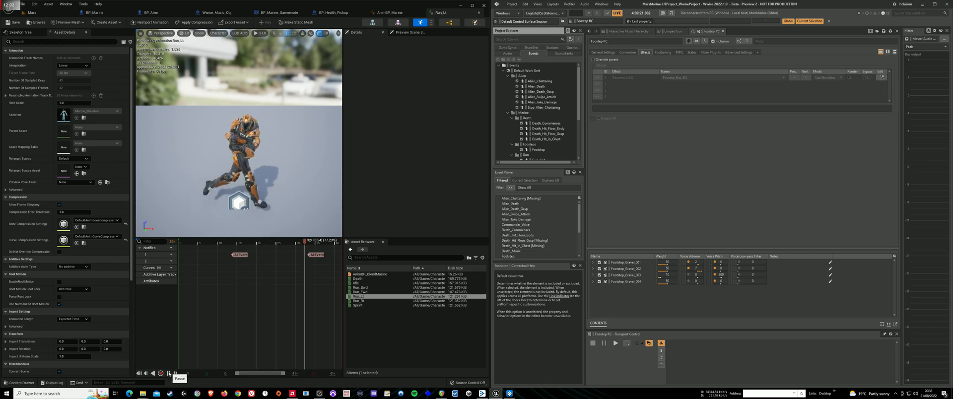
{"action": "left_click", "coordinate": [169, 374]}
{"action": "double_click", "coordinate": [357, 300]}
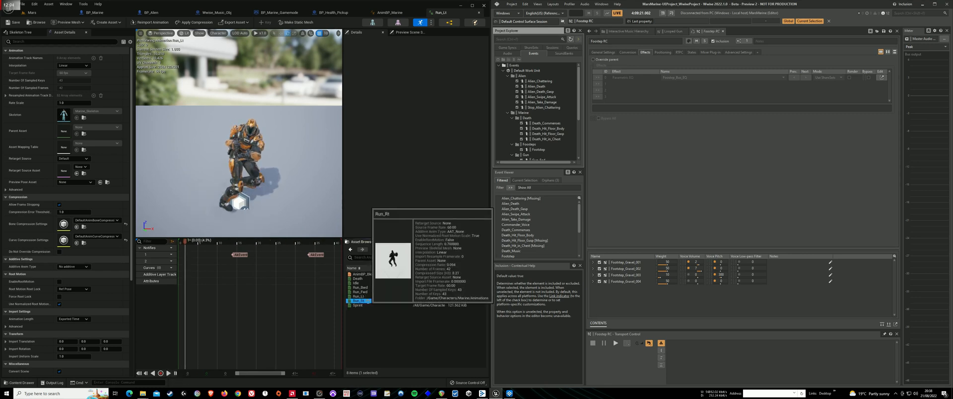
{"action": "left_click", "coordinate": [168, 373]}
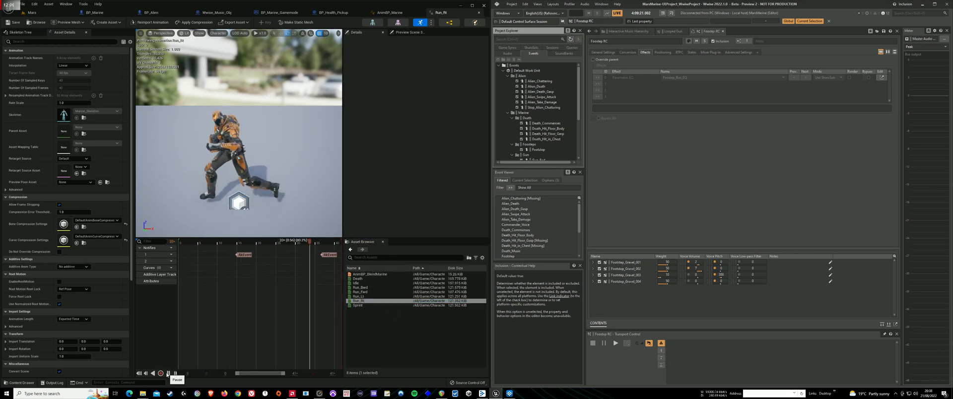
{"action": "left_click", "coordinate": [168, 373]}
Preview the Run_Fwd animation, open Run_Bwd and inspect the Wwise event assigned to its two AkEvent notifies.
{"action": "double_click", "coordinate": [357, 292]}
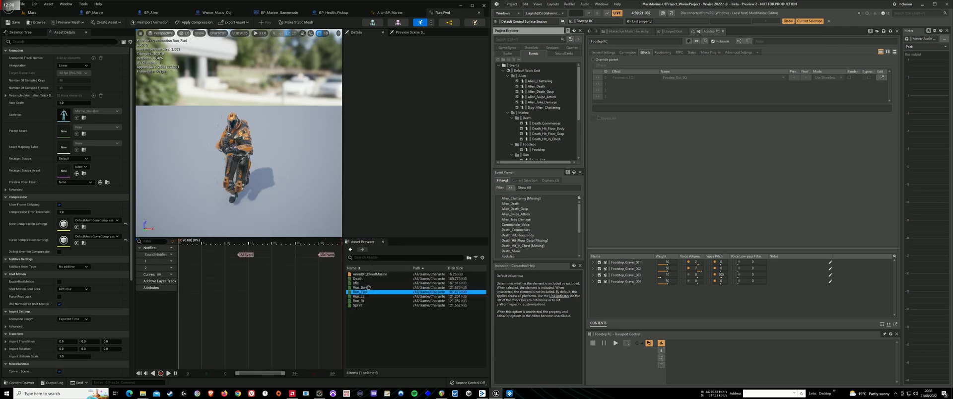
{"action": "left_click", "coordinate": [168, 373]}
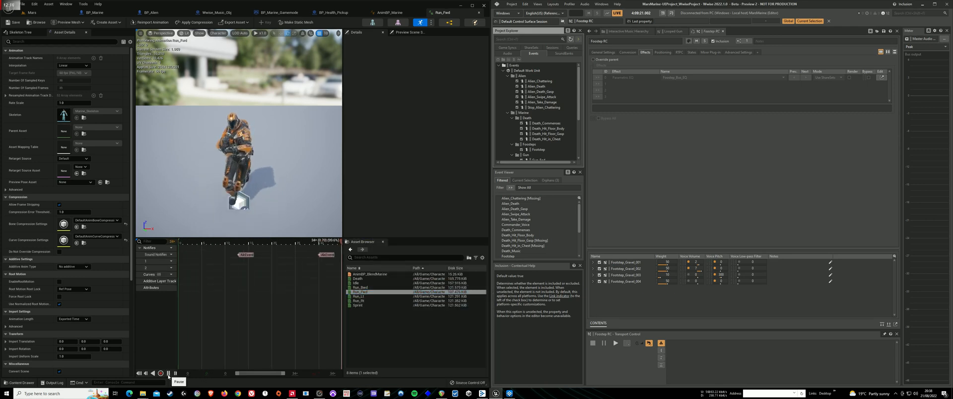
{"action": "left_click", "coordinate": [168, 373]}
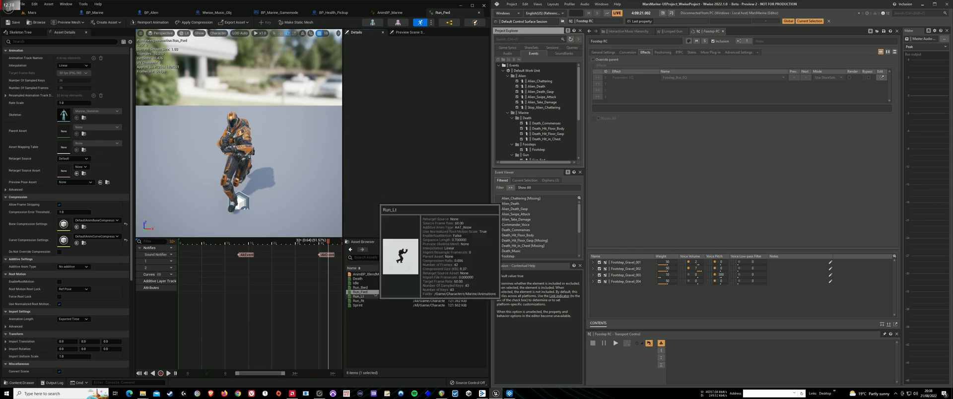
{"action": "double_click", "coordinate": [360, 287]}
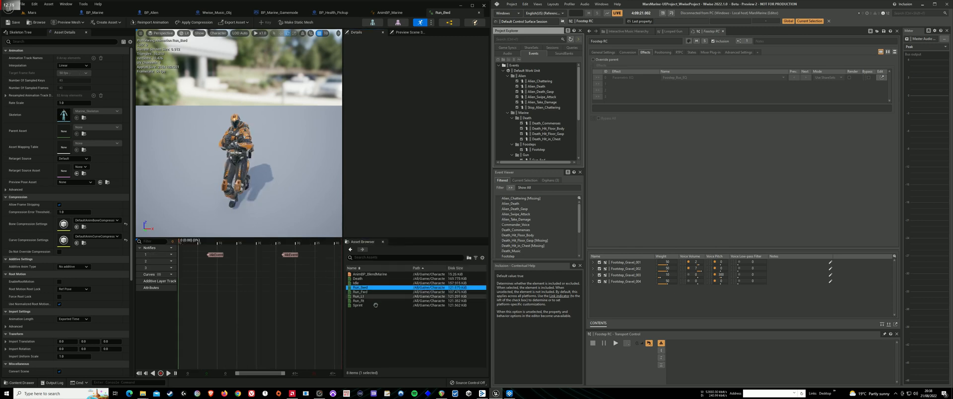
{"action": "left_click", "coordinate": [215, 255]}
{"action": "left_click", "coordinate": [290, 255]}
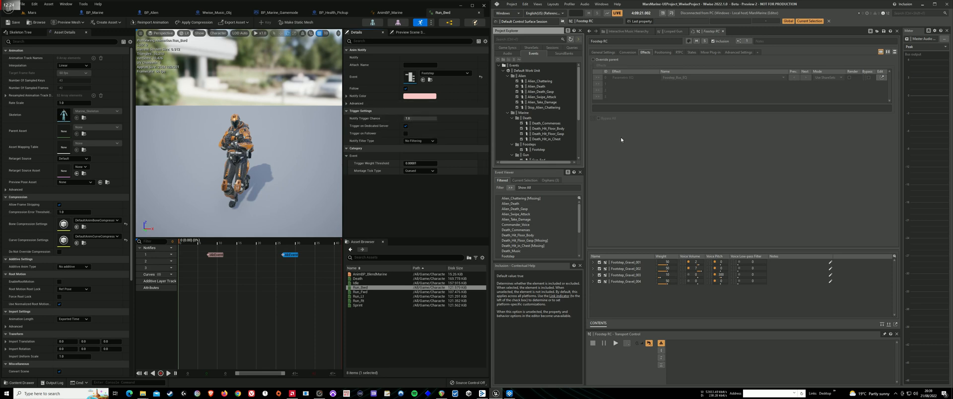
Review the Footstep container in the Wwise Audio hierarchy together with its Footstep RC, Footstep PN and Footstep Sine children.
{"action": "left_click", "coordinate": [508, 53]}
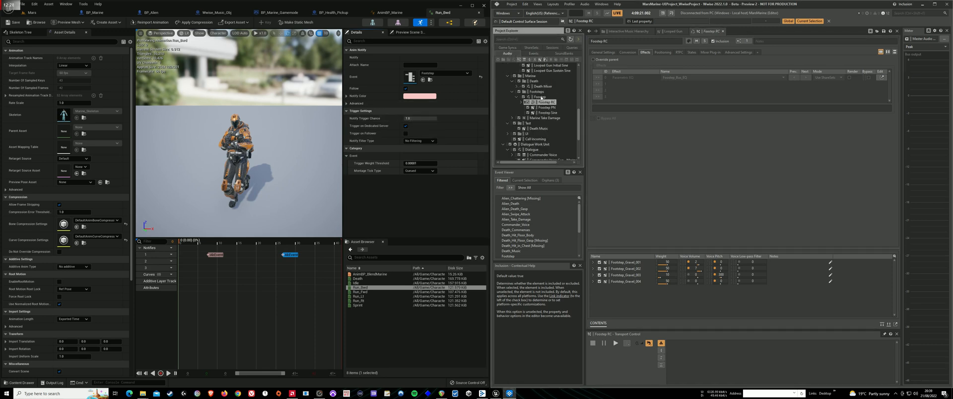
{"action": "left_click", "coordinate": [540, 97]}
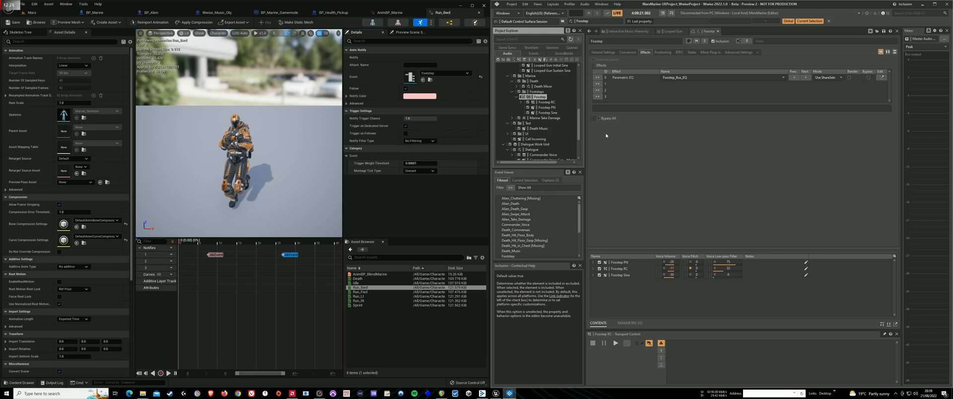
{"action": "left_click", "coordinate": [547, 102]}
{"action": "left_click", "coordinate": [554, 112]}
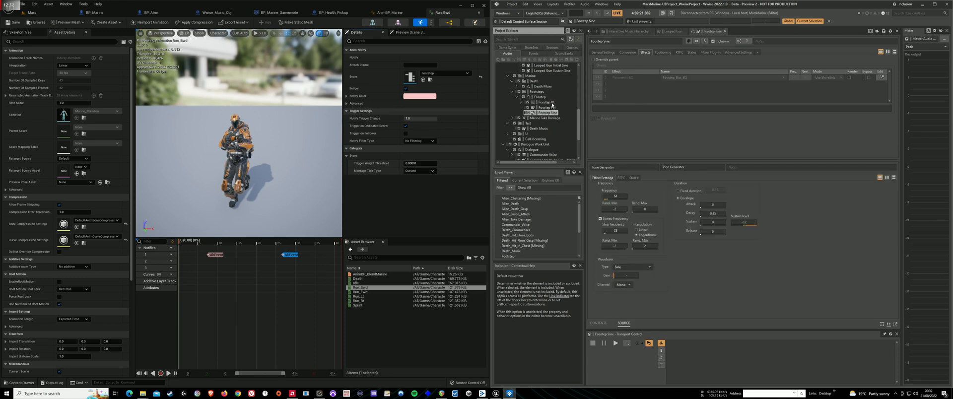
{"action": "left_click", "coordinate": [551, 103]}
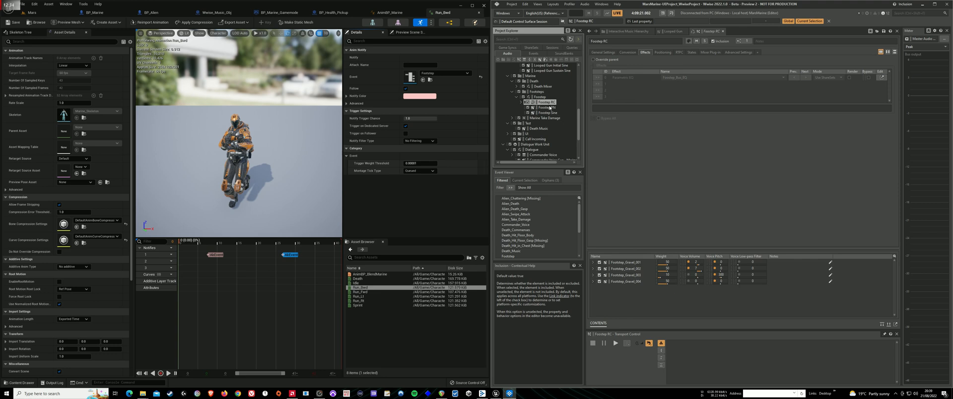
{"action": "left_click", "coordinate": [546, 107]}
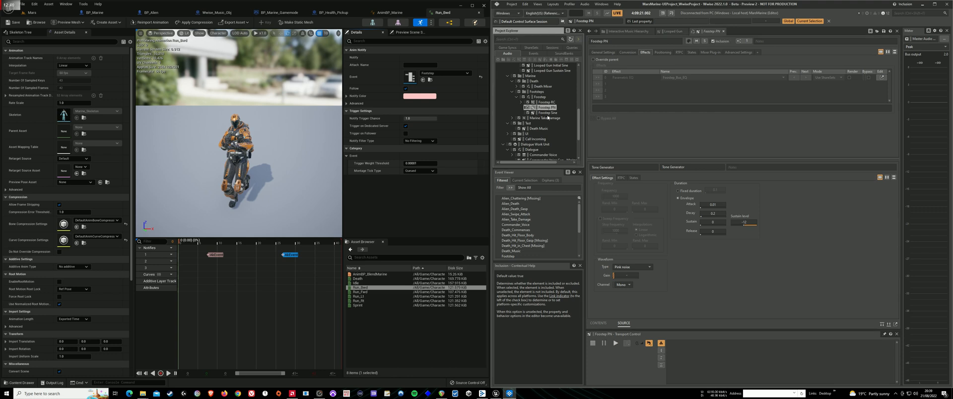
{"action": "left_click", "coordinate": [548, 113]}
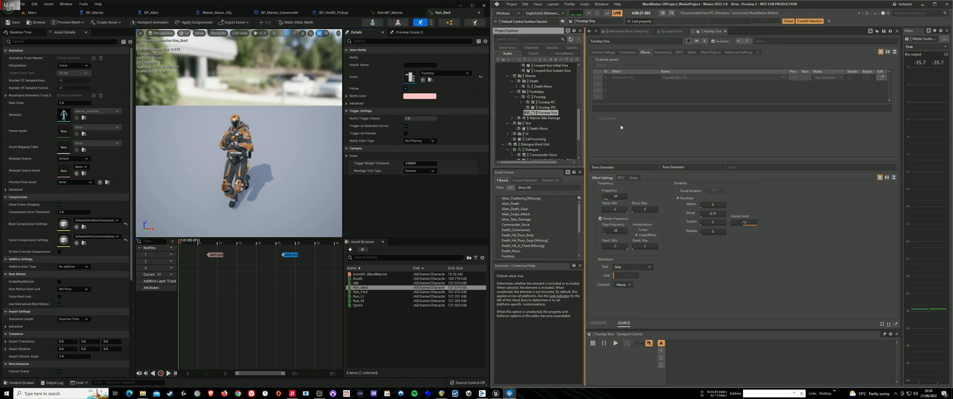
{"action": "left_click", "coordinate": [539, 102]}
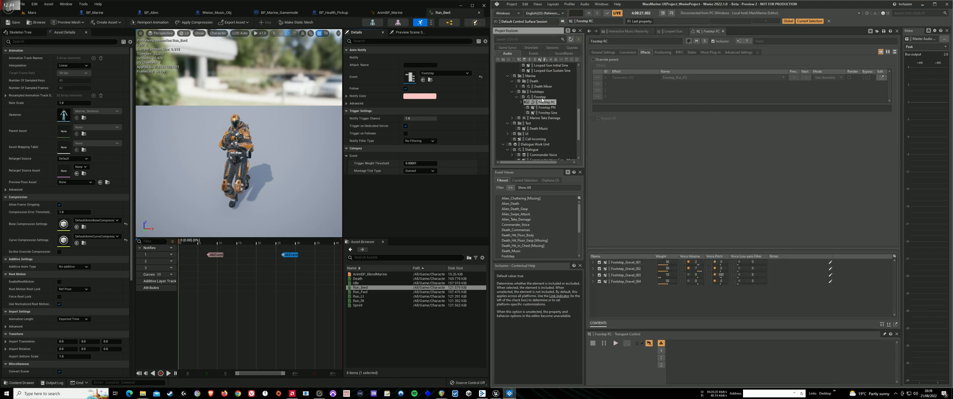
Review the general settings of the parent Footstep container in Wwise, and close the Run_Bwd animation editor.
{"action": "left_click", "coordinate": [540, 97]}
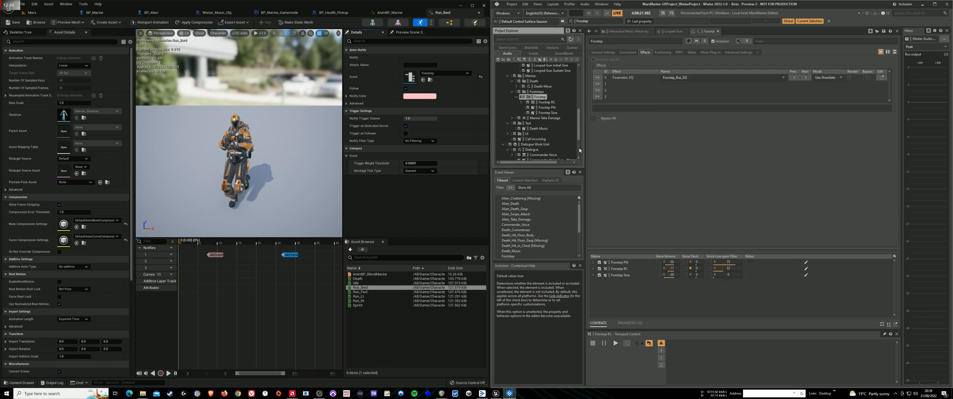
{"action": "left_click", "coordinate": [602, 52]}
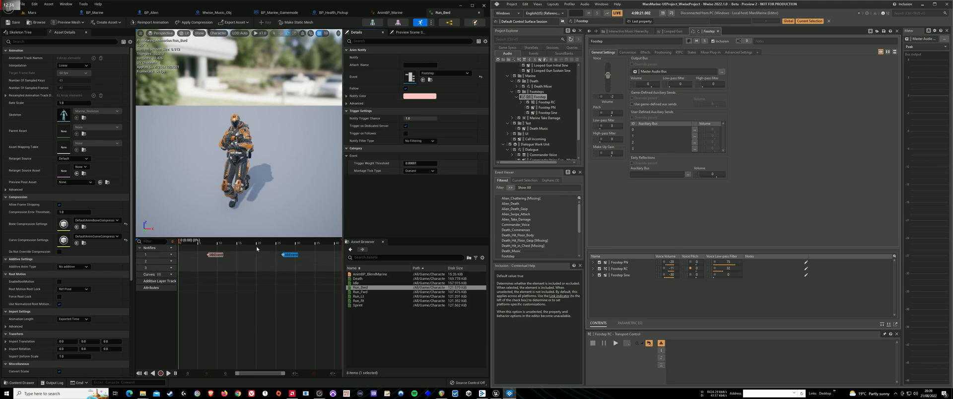
{"action": "left_click", "coordinate": [387, 328]}
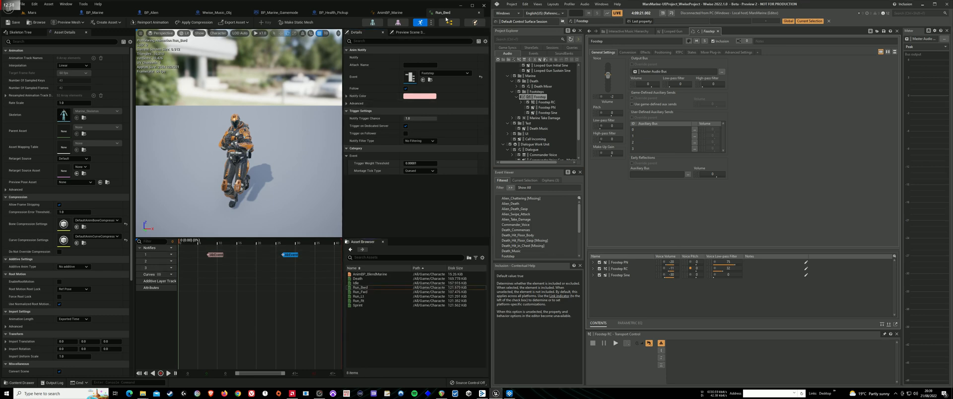
{"action": "left_click", "coordinate": [479, 13]}
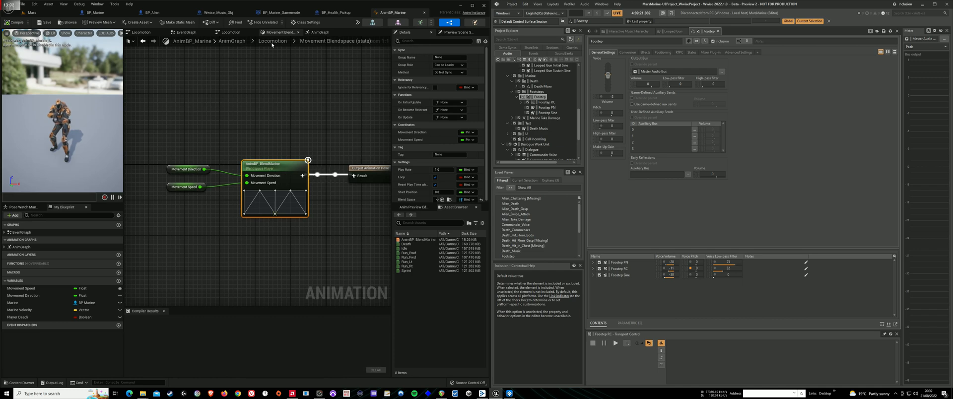
Return to the BP_Marine event graph and follow the Receiving Damage section from Event AnyDamage to Set player as dead.
{"action": "left_click", "coordinate": [95, 12]}
{"action": "scroll", "coordinate": [186, 212], "scroll_direction": "up", "scroll_amount": 5}
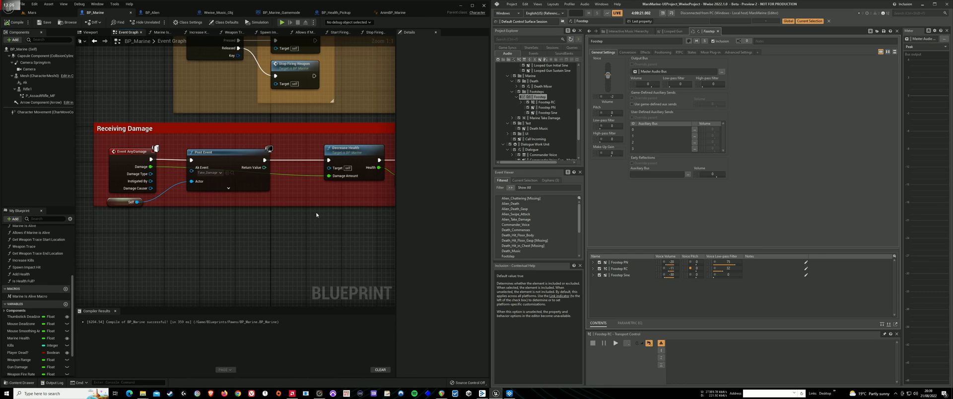
{"action": "left_click_drag", "start_coordinate": [317, 215], "coordinate": [221, 214]}
{"action": "left_click_drag", "start_coordinate": [285, 229], "coordinate": [174, 239]}
{"action": "left_click_drag", "start_coordinate": [238, 240], "coordinate": [261, 219]}
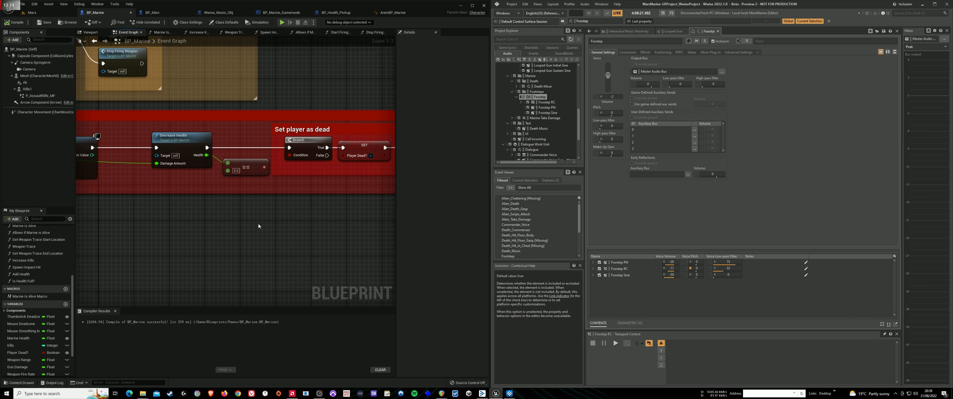
Expand Music Calm and its Calm segment in Wwise's Interactive Music Hierarchy and inspect the first Calm Music State Track.
{"action": "scroll", "coordinate": [524, 134], "scroll_direction": "down", "scroll_amount": 3}
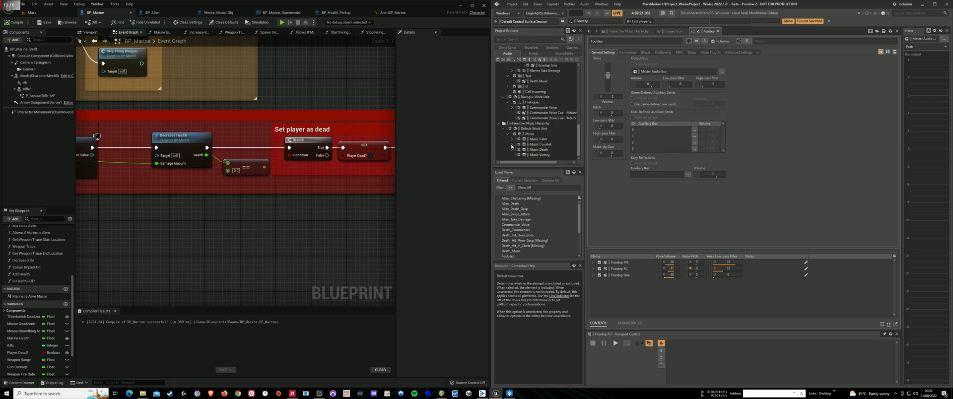
{"action": "left_click", "coordinate": [512, 139]}
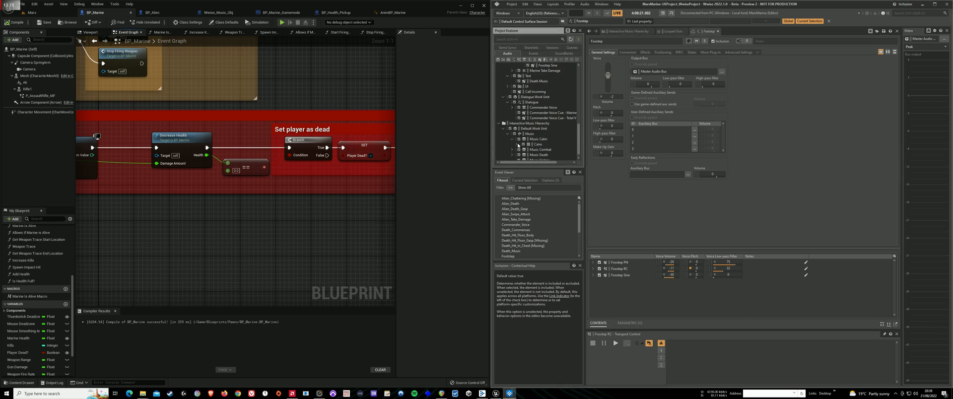
{"action": "left_click", "coordinate": [518, 145]}
{"action": "scroll", "coordinate": [536, 129], "scroll_direction": "down", "scroll_amount": 2}
{"action": "left_click", "coordinate": [557, 113]}
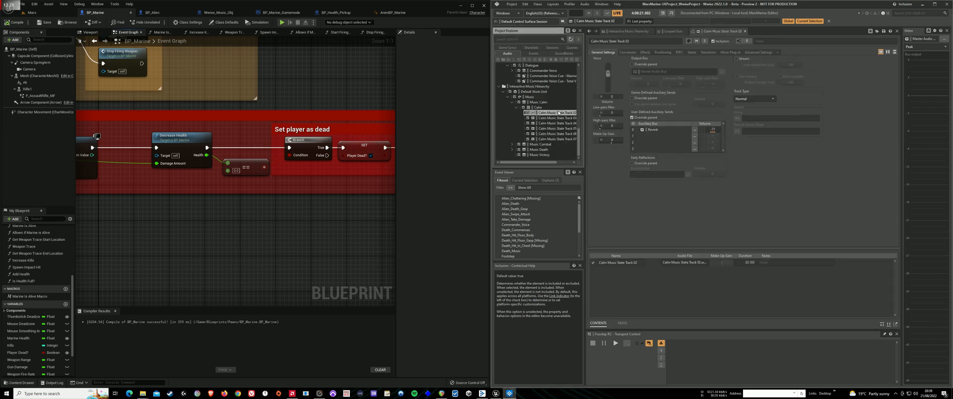
Collapse the Calm segment, look through the tracks of the Combat segment under Music Combat, and collapse it again.
{"action": "left_click_drag", "start_coordinate": [552, 163], "coordinate": [523, 162]}
{"action": "left_click", "coordinate": [516, 107]}
{"action": "left_click", "coordinate": [512, 145]}
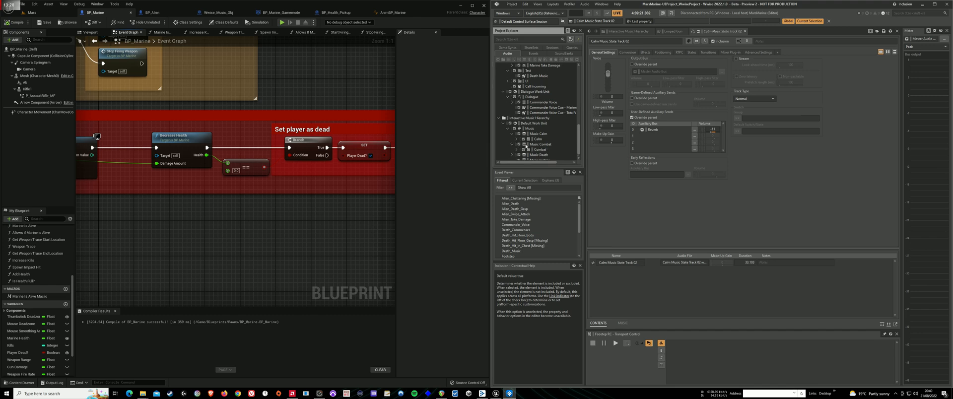
{"action": "left_click", "coordinate": [517, 149]}
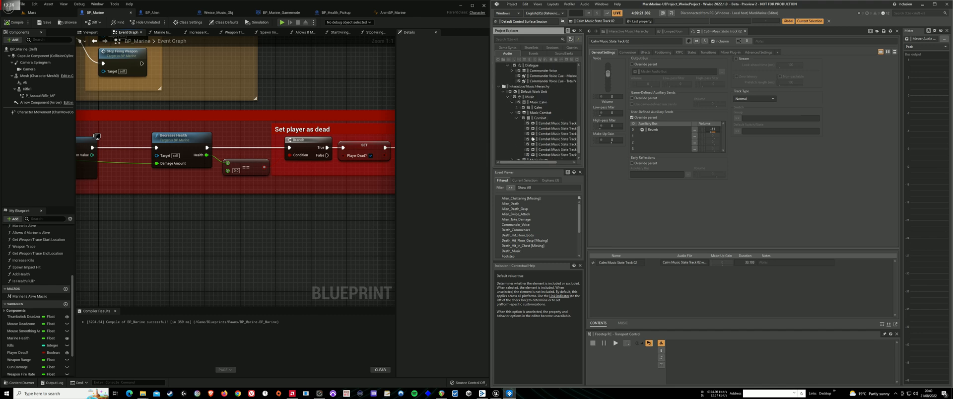
{"action": "left_click", "coordinate": [517, 118]}
{"action": "left_click", "coordinate": [512, 140]}
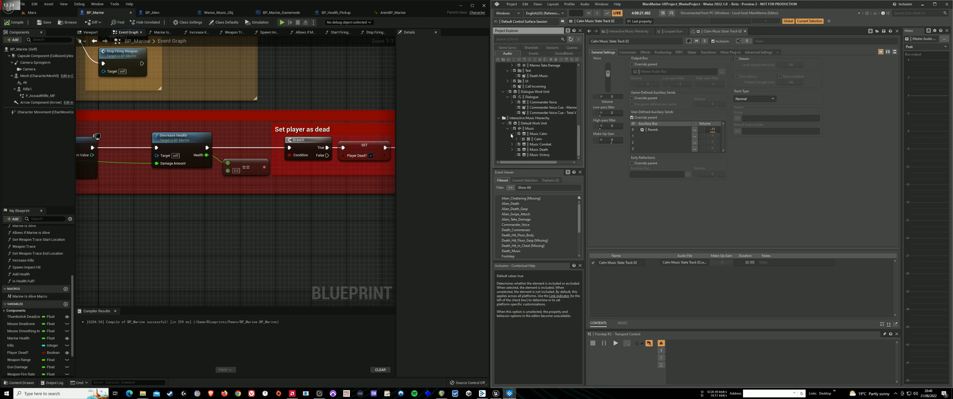
Trace BP_Marine's damage logic from Decrease Health back to the Take Damage Post Event node.
{"action": "left_click_drag", "start_coordinate": [287, 221], "coordinate": [187, 234]}
{"action": "mouse_move", "coordinate": [287, 238]}
{"action": "left_mouse_down"}
{"action": "mouse_move", "coordinate": [215, 231]}
{"action": "mouse_move", "coordinate": [302, 232]}
{"action": "left_mouse_up"}
{"action": "left_click_drag", "start_coordinate": [164, 253], "coordinate": [288, 262]}
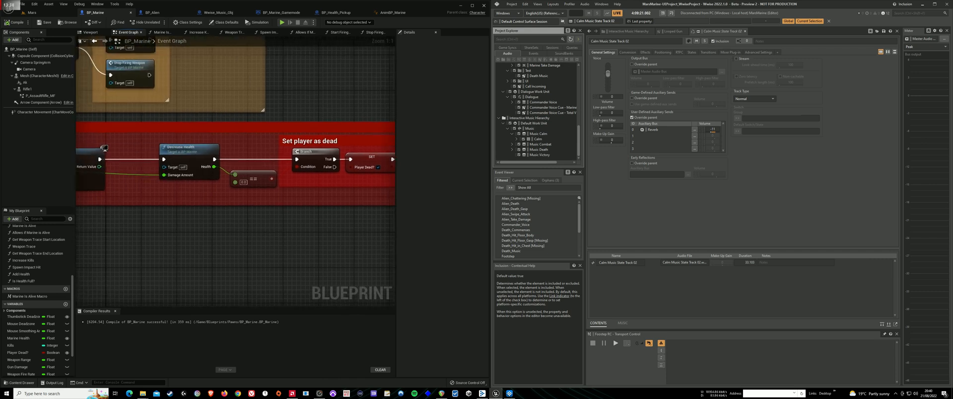
{"action": "left_click_drag", "start_coordinate": [172, 240], "coordinate": [259, 253]}
{"action": "left_click_drag", "start_coordinate": [192, 256], "coordinate": [317, 211]}
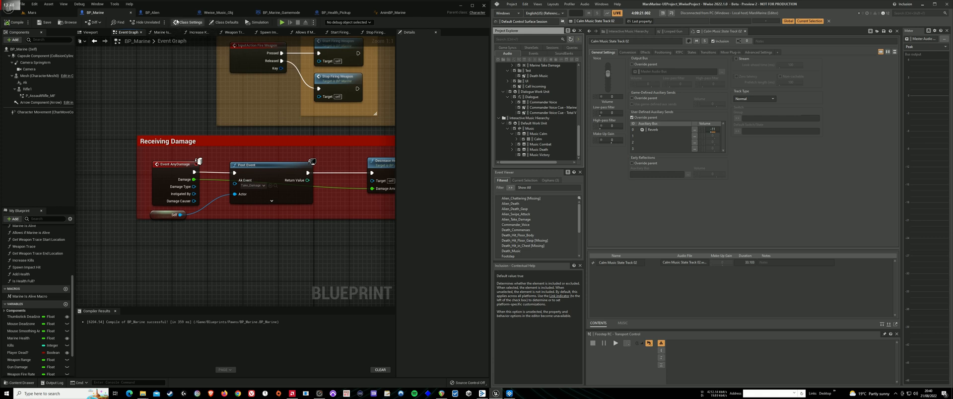
Look through BP_Marine's Marine is Alive, Increase Kills and Weapon Trace functions, including the Trace Line of Shot section.
{"action": "left_click", "coordinate": [168, 32]}
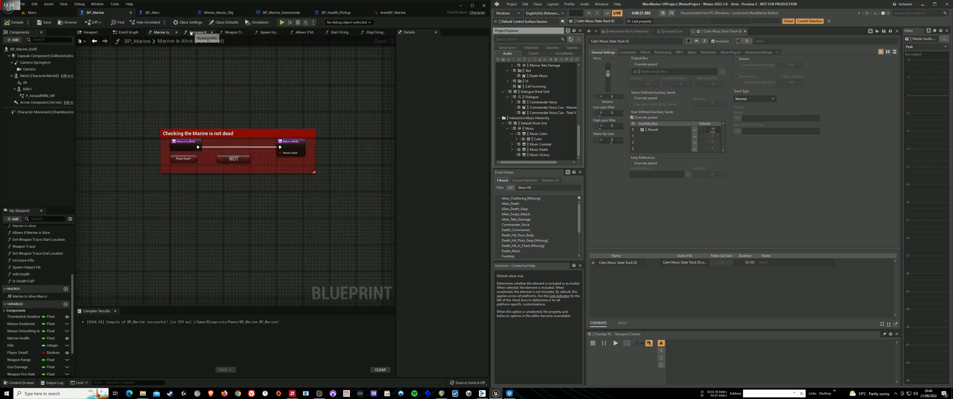
{"action": "left_click", "coordinate": [197, 32]}
{"action": "left_click", "coordinate": [229, 32]}
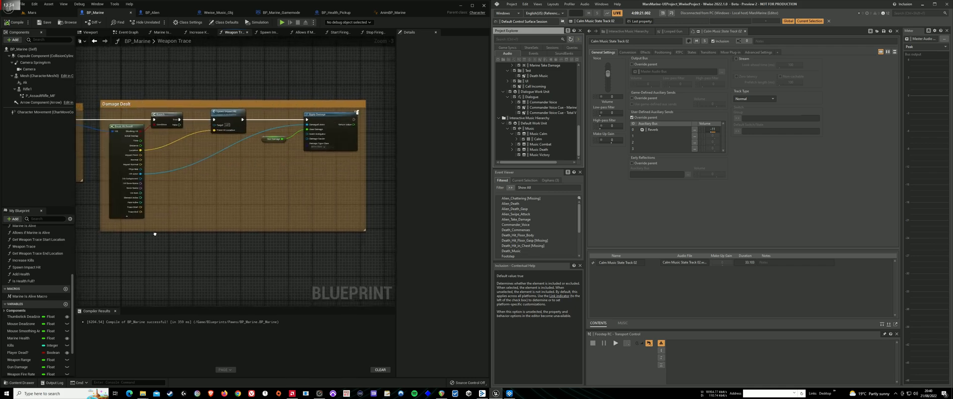
{"action": "scroll", "coordinate": [231, 209], "scroll_direction": "up", "scroll_amount": 3}
{"action": "left_click_drag", "start_coordinate": [131, 220], "coordinate": [249, 235]}
{"action": "mouse_move", "coordinate": [139, 251]}
{"action": "left_mouse_down"}
{"action": "mouse_move", "coordinate": [320, 248]}
{"action": "mouse_move", "coordinate": [227, 237]}
{"action": "left_mouse_up"}
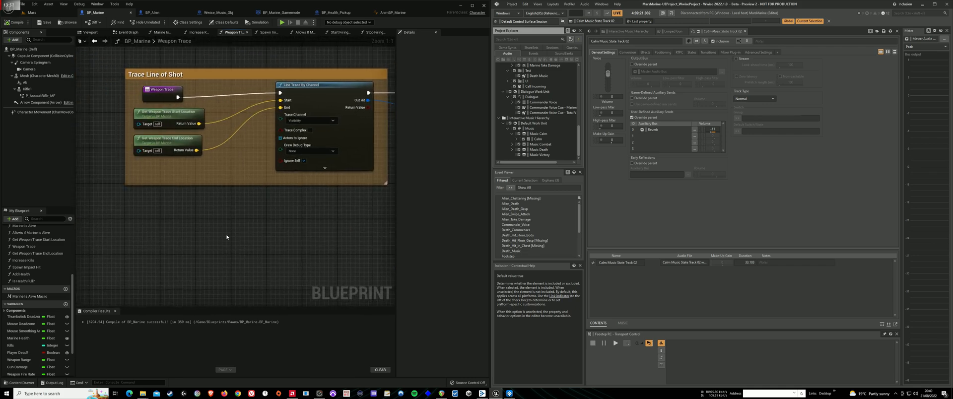
Review the Spawn Impact Hit, Allows If Marine Is Alive and Start Firing Weapon graphs, including the Gun Shot Loop section.
{"action": "left_click", "coordinate": [267, 33]}
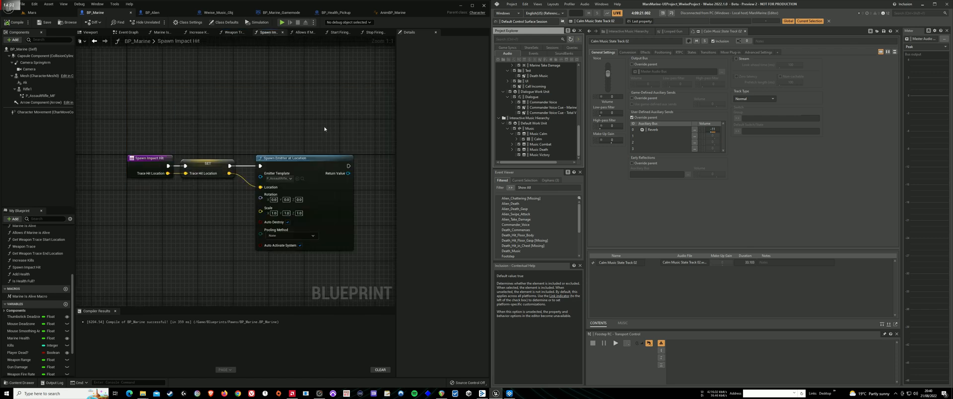
{"action": "left_click", "coordinate": [306, 33]}
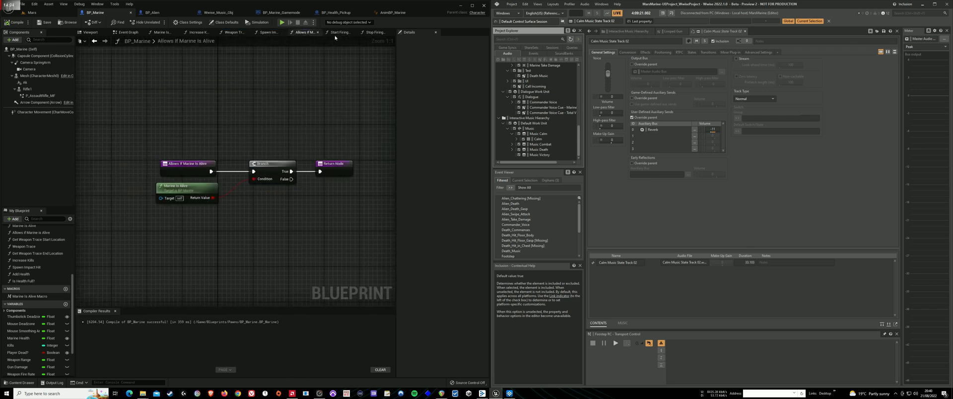
{"action": "left_click", "coordinate": [340, 32]}
{"action": "scroll", "coordinate": [220, 122], "scroll_direction": "down", "scroll_amount": 2}
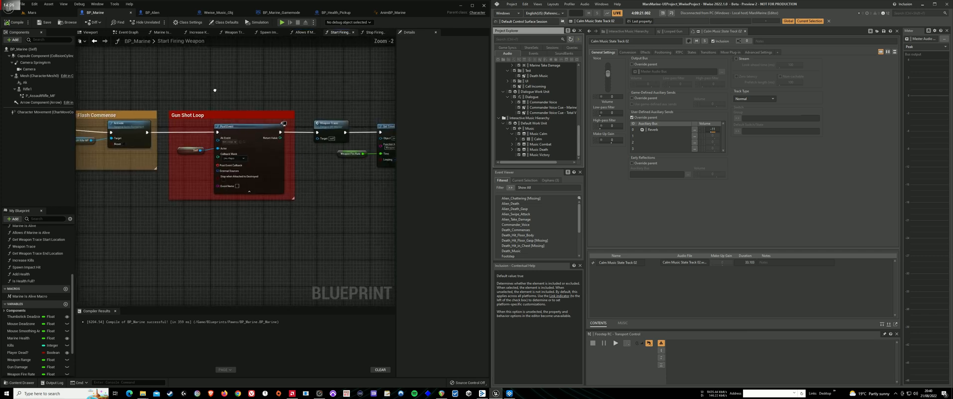
{"action": "left_click_drag", "start_coordinate": [223, 85], "coordinate": [297, 78]}
Open BP_Alien's event graph, examine the Alien Chattering loop, and shift its Alien Dead? node slightly.
{"action": "left_click", "coordinate": [158, 16]}
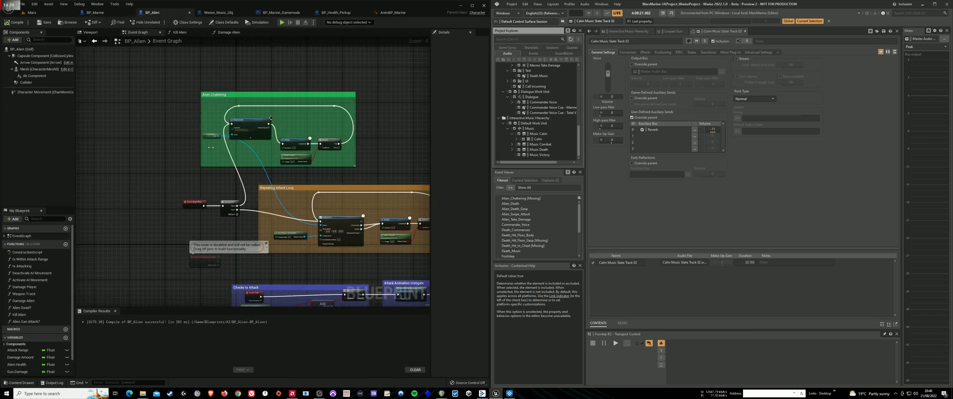
{"action": "scroll", "coordinate": [212, 147], "scroll_direction": "up", "scroll_amount": 3}
{"action": "left_click_drag", "start_coordinate": [109, 184], "coordinate": [83, 174]}
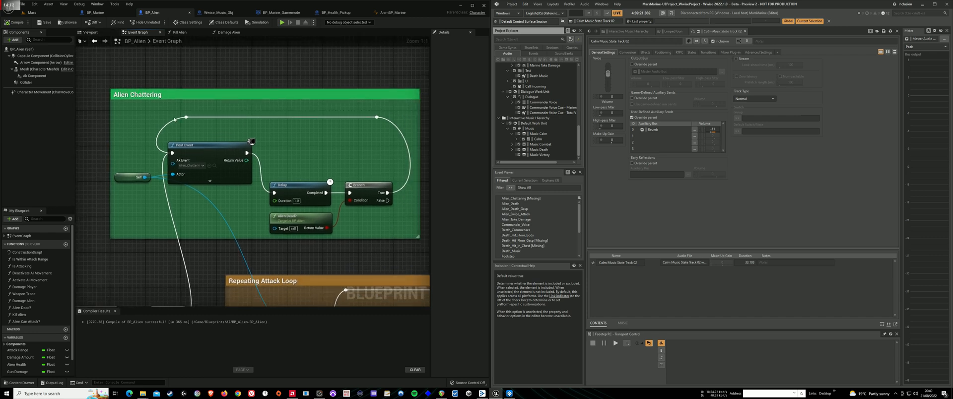
{"action": "scroll", "coordinate": [175, 130], "scroll_direction": "down", "scroll_amount": 1}
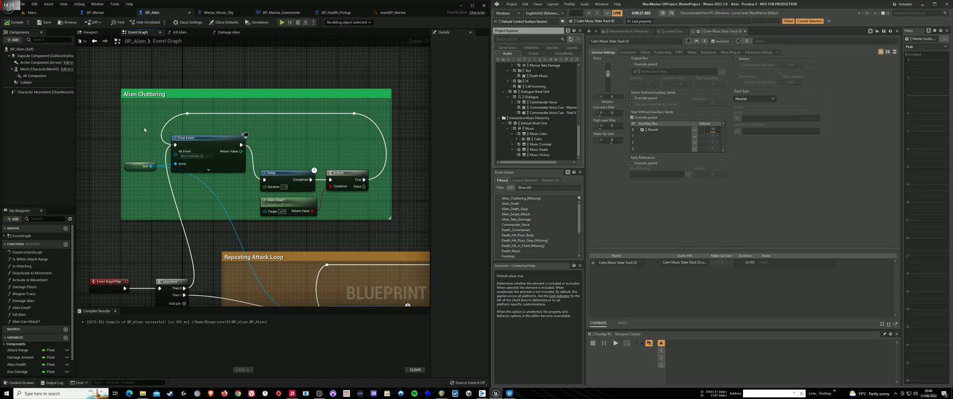
{"action": "left_click_drag", "start_coordinate": [144, 130], "coordinate": [160, 102]}
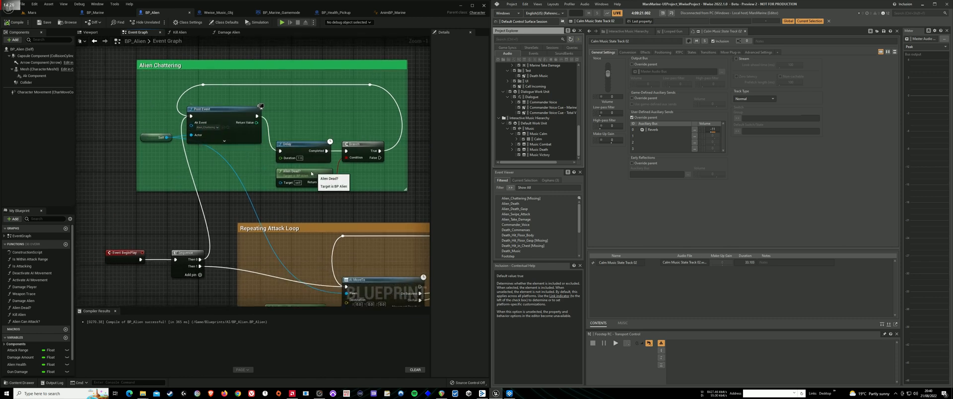
{"action": "left_click_drag", "start_coordinate": [292, 172], "coordinate": [288, 168]}
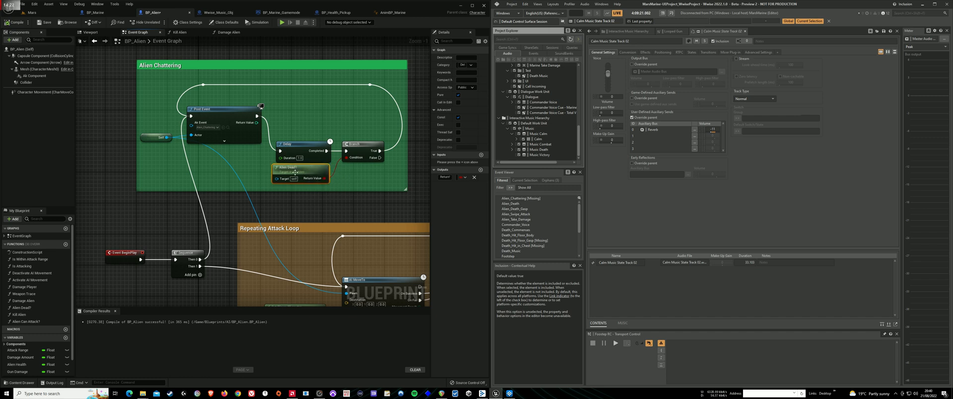
Examine BP_Alien's Repeating Attack Loop, following the AI MoveTo node through the Delay and Branch nodes.
{"action": "left_click_drag", "start_coordinate": [180, 210], "coordinate": [124, 113]}
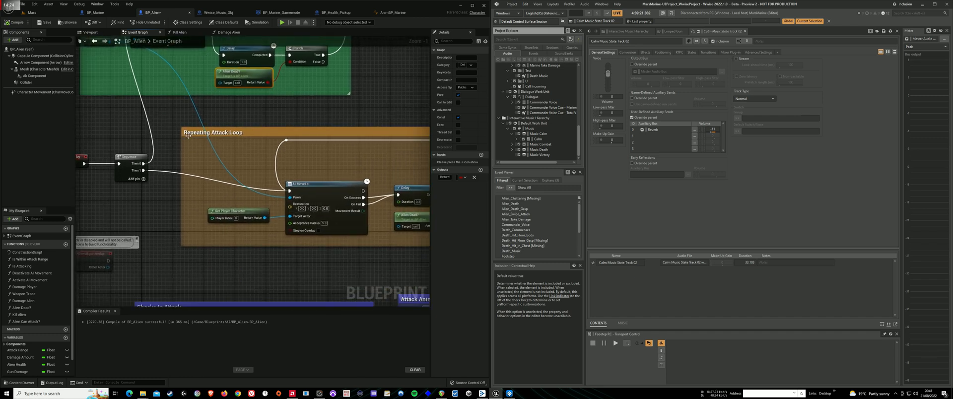
{"action": "left_click_drag", "start_coordinate": [284, 124], "coordinate": [323, 121]}
{"action": "left_click_drag", "start_coordinate": [418, 260], "coordinate": [254, 243]}
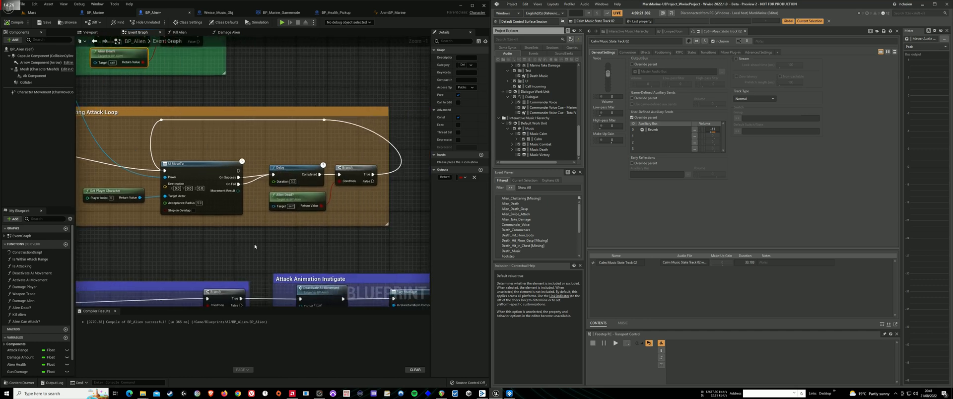
{"action": "left_click_drag", "start_coordinate": [189, 184], "coordinate": [193, 168]}
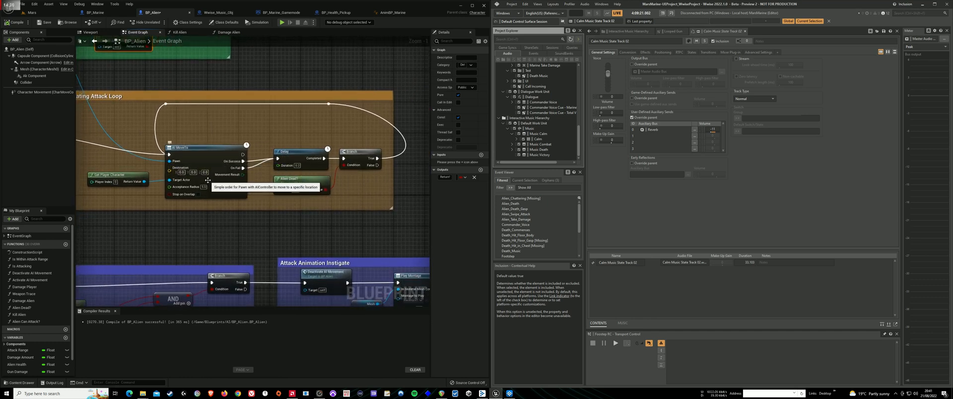
Go past the attack sections to Damage to Alien and follow it from Event AnyDamage to its Post Event node.
{"action": "left_click_drag", "start_coordinate": [210, 232], "coordinate": [252, 111]}
{"action": "mouse_move", "coordinate": [313, 114]}
{"action": "left_mouse_down"}
{"action": "mouse_move", "coordinate": [208, 111]}
{"action": "mouse_move", "coordinate": [278, 106]}
{"action": "mouse_move", "coordinate": [291, 94]}
{"action": "left_mouse_up"}
{"action": "mouse_move", "coordinate": [249, 208]}
{"action": "left_mouse_down"}
{"action": "mouse_move", "coordinate": [262, 197]}
{"action": "mouse_move", "coordinate": [213, 91]}
{"action": "mouse_move", "coordinate": [302, 91]}
{"action": "mouse_move", "coordinate": [293, 77]}
{"action": "left_mouse_up"}
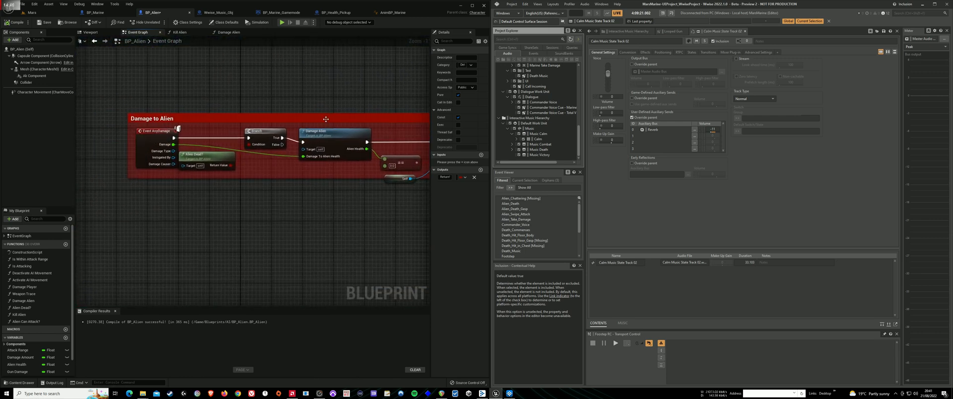
{"action": "left_click_drag", "start_coordinate": [366, 97], "coordinate": [193, 76]}
{"action": "left_click_drag", "start_coordinate": [276, 144], "coordinate": [221, 144]}
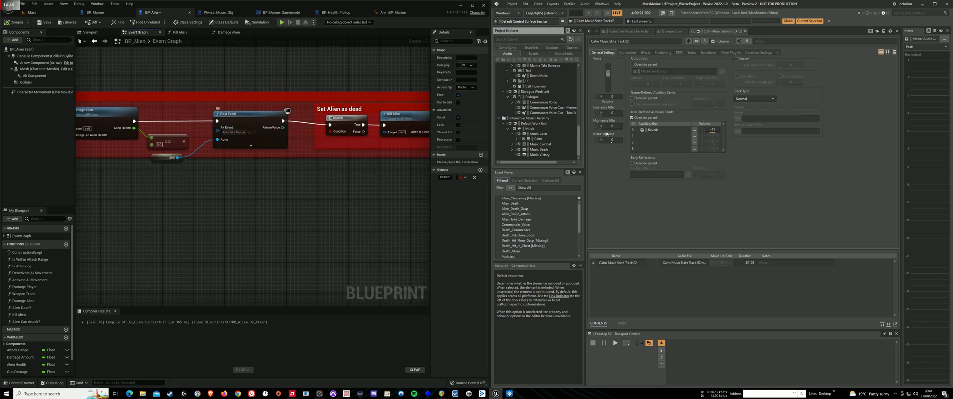
Follow the alien's damage chain through the Set Alien as dead and Alien Chattering Stop sections.
{"action": "mouse_move", "coordinate": [168, 72]}
{"action": "left_mouse_down"}
{"action": "mouse_move", "coordinate": [204, 72]}
{"action": "mouse_move", "coordinate": [154, 69]}
{"action": "left_mouse_up"}
{"action": "left_click_drag", "start_coordinate": [325, 84], "coordinate": [235, 87]}
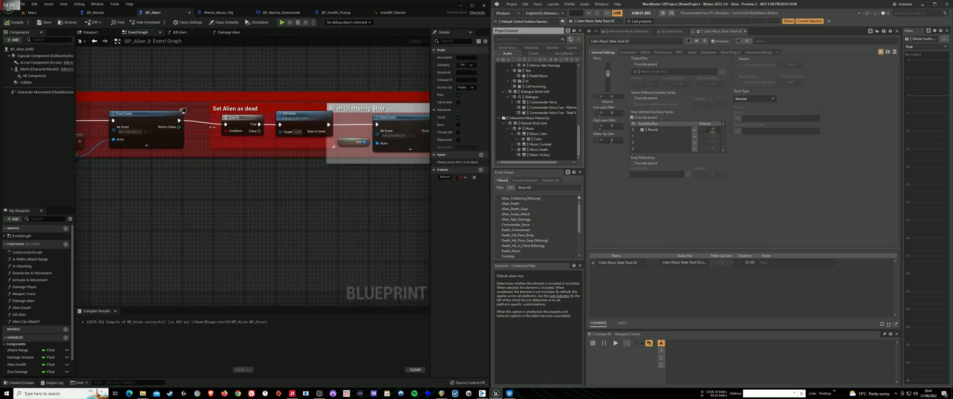
{"action": "left_click_drag", "start_coordinate": [294, 103], "coordinate": [176, 106]}
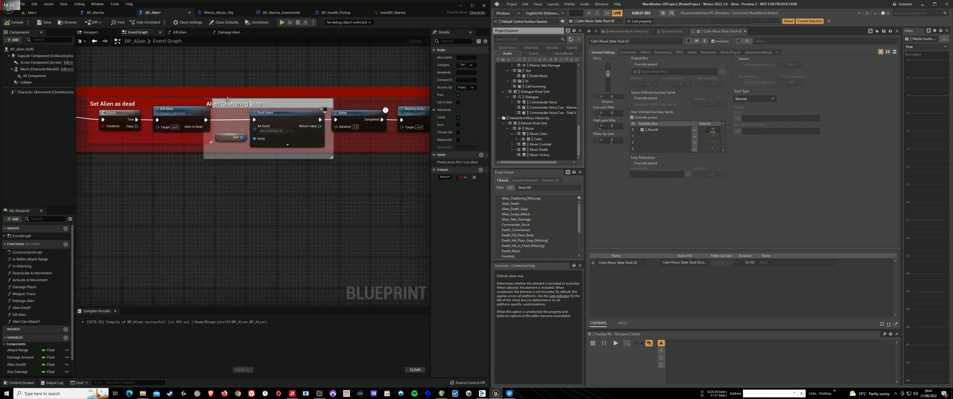
Inspect the Kill Alien function's nodes, and return to the event graph to view the chain through Destroy Actor.
{"action": "double_click", "coordinate": [190, 115]}
{"action": "left_click_drag", "start_coordinate": [164, 162], "coordinate": [228, 172]}
{"action": "scroll", "coordinate": [227, 173], "scroll_direction": "up", "scroll_amount": 4}
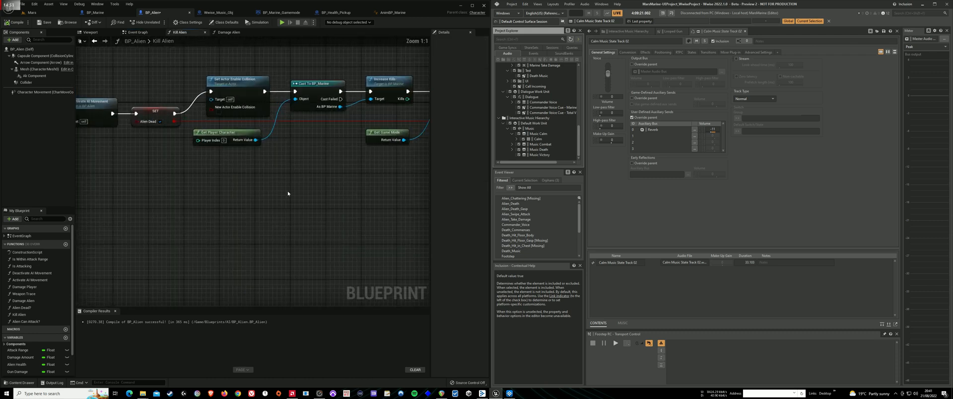
{"action": "left_click_drag", "start_coordinate": [427, 194], "coordinate": [222, 221]}
{"action": "left_click_drag", "start_coordinate": [298, 206], "coordinate": [186, 217]}
{"action": "left_click", "coordinate": [138, 32]}
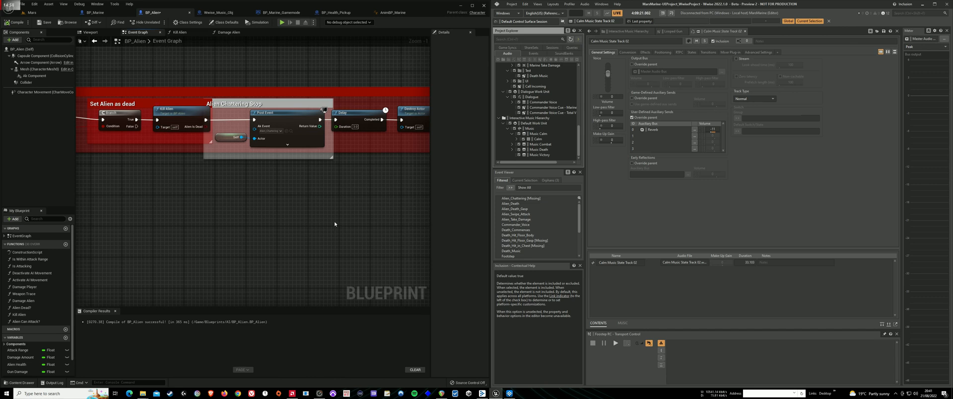
{"action": "left_click_drag", "start_coordinate": [249, 196], "coordinate": [300, 200]}
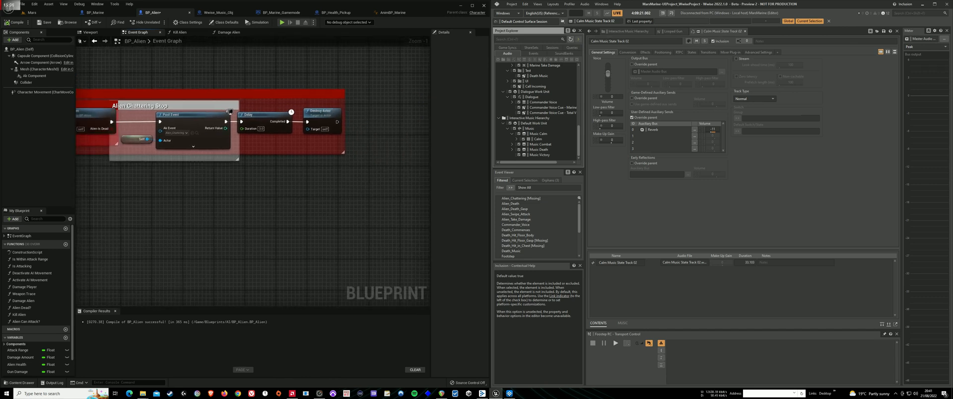
Return to the Damage to Alien section at Event AnyDamage, and look over BP_Alien's functions and variables.
{"action": "left_click_drag", "start_coordinate": [177, 219], "coordinate": [327, 218]}
{"action": "left_click_drag", "start_coordinate": [213, 219], "coordinate": [258, 223]}
{"action": "left_click_drag", "start_coordinate": [204, 218], "coordinate": [325, 216]}
{"action": "left_click_drag", "start_coordinate": [218, 217], "coordinate": [310, 217]}
{"action": "left_click_drag", "start_coordinate": [265, 213], "coordinate": [353, 201]}
{"action": "left_click_drag", "start_coordinate": [256, 207], "coordinate": [340, 244]}
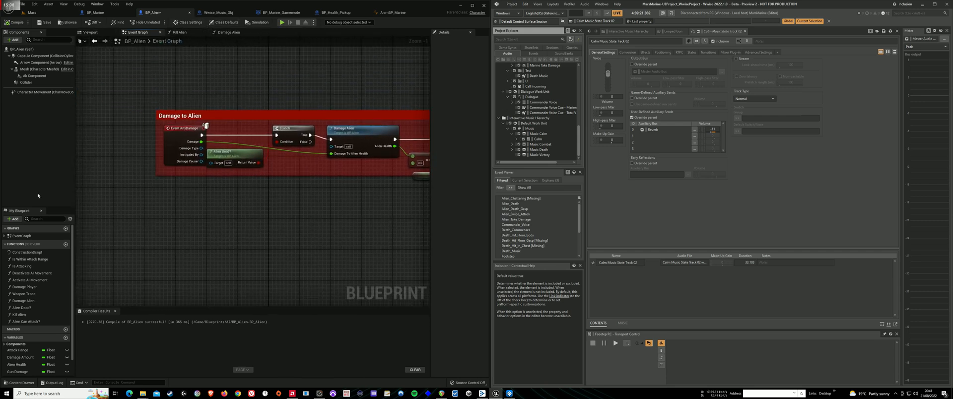
{"action": "scroll", "coordinate": [47, 275], "scroll_direction": "down", "scroll_amount": 1}
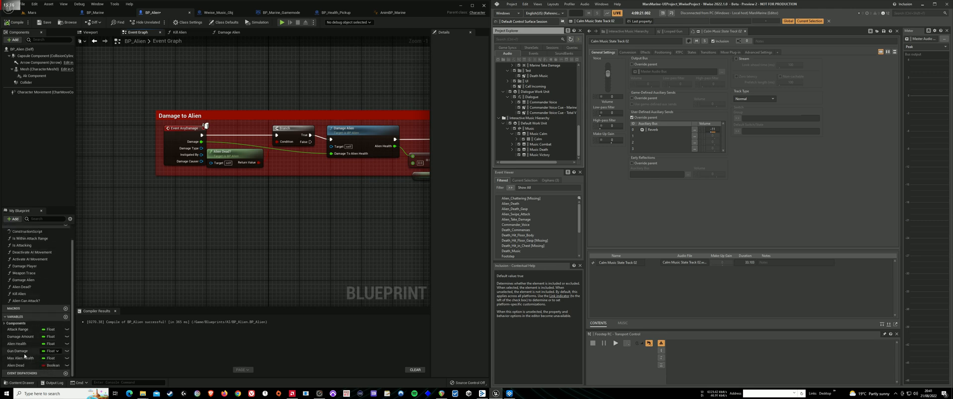
{"action": "scroll", "coordinate": [43, 297], "scroll_direction": "up", "scroll_amount": 1}
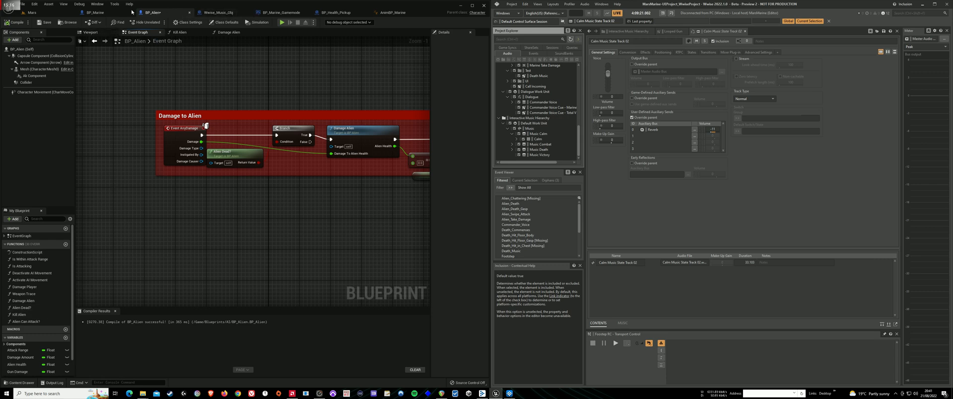
Open Wwise_Music_Obj and examine its event graph from Event BeginPlay and the End Wave Dispatcher event to the Post Event nodes.
{"action": "left_click", "coordinate": [219, 13]}
{"action": "left_click_drag", "start_coordinate": [164, 143], "coordinate": [104, 120]}
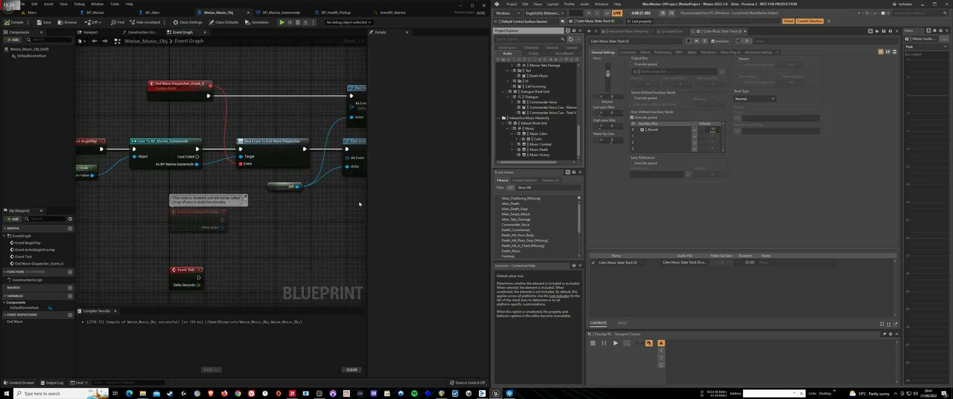
{"action": "left_click_drag", "start_coordinate": [367, 219], "coordinate": [443, 224]}
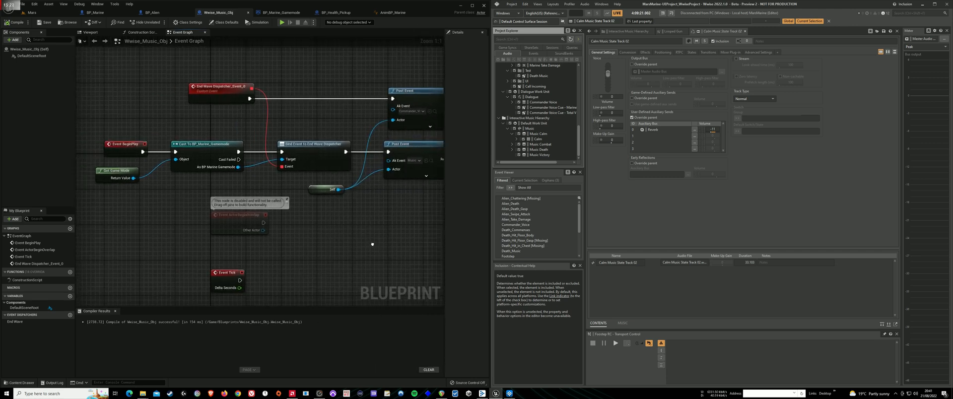
{"action": "mouse_move", "coordinate": [372, 244]}
{"action": "left_mouse_down"}
{"action": "mouse_move", "coordinate": [375, 258]}
{"action": "mouse_move", "coordinate": [387, 230]}
{"action": "mouse_move", "coordinate": [385, 249]}
{"action": "mouse_move", "coordinate": [220, 244]}
{"action": "mouse_move", "coordinate": [366, 251]}
{"action": "left_mouse_up"}
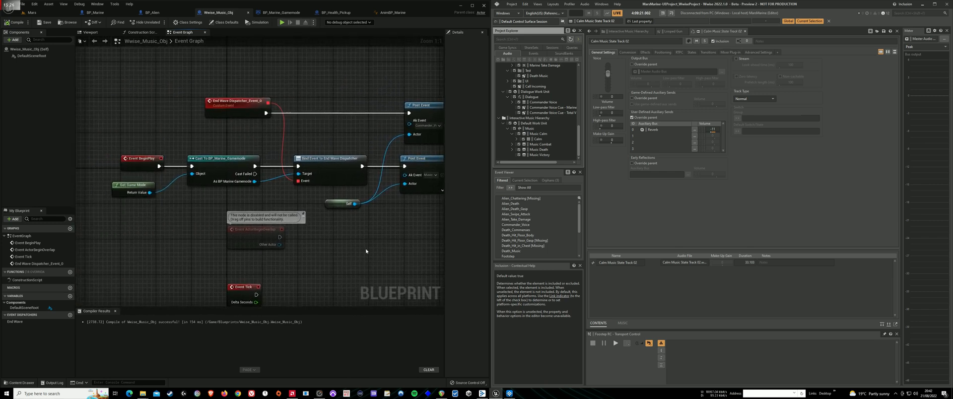
{"action": "left_click_drag", "start_coordinate": [200, 123], "coordinate": [182, 120]}
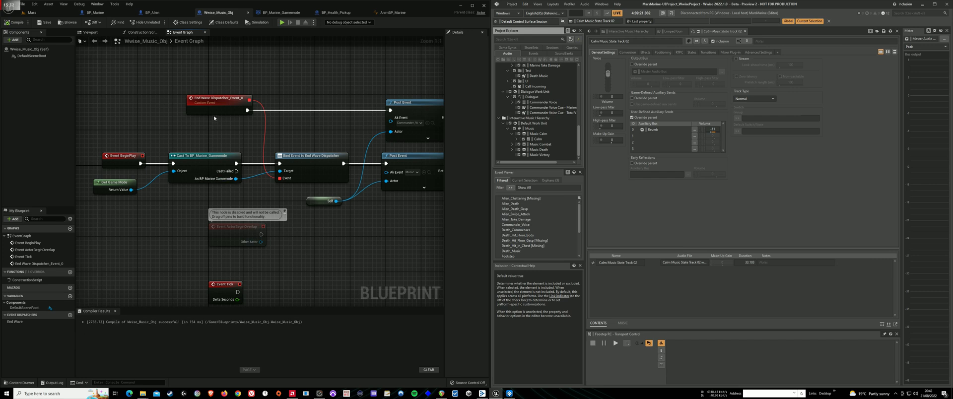
{"action": "left_click_drag", "start_coordinate": [214, 101], "coordinate": [197, 114]}
{"action": "key", "text": "ctrl+z"}
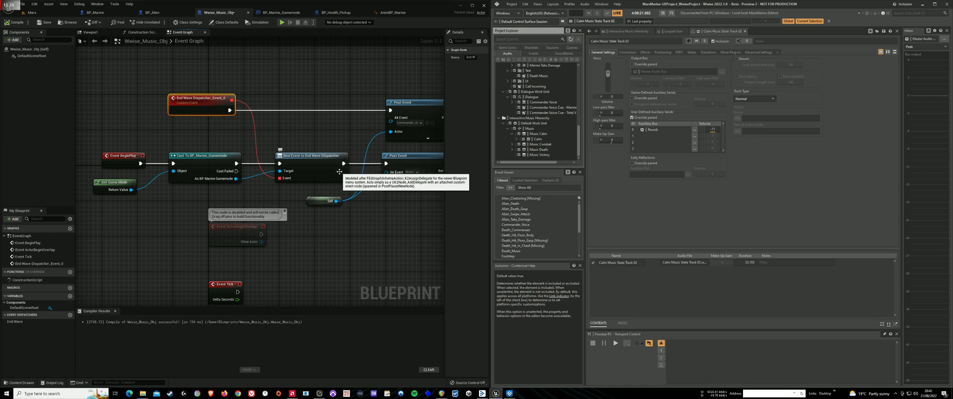
Open BP_Marine_Gamemode and follow the End Wave chain through the dispatcher call and Delay to Start New Wave, and select its Set State node.
{"action": "left_click", "coordinate": [279, 13]}
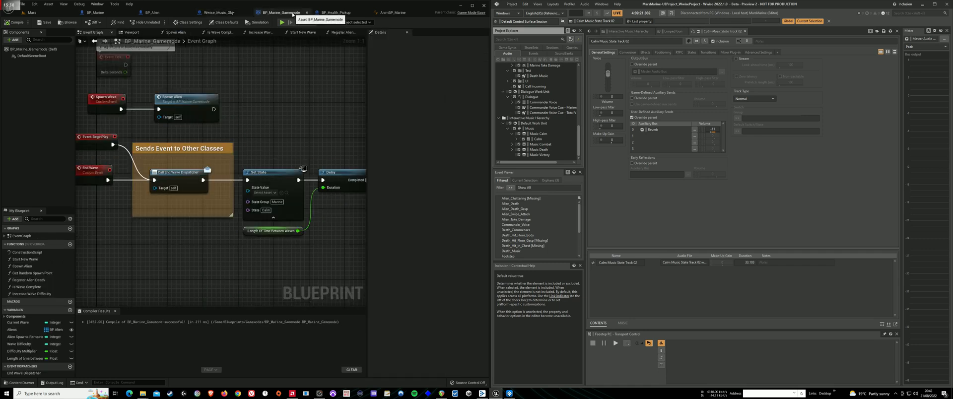
{"action": "left_click_drag", "start_coordinate": [268, 138], "coordinate": [325, 156]}
{"action": "left_click_drag", "start_coordinate": [368, 207], "coordinate": [443, 207]}
{"action": "left_click_drag", "start_coordinate": [349, 164], "coordinate": [299, 98]}
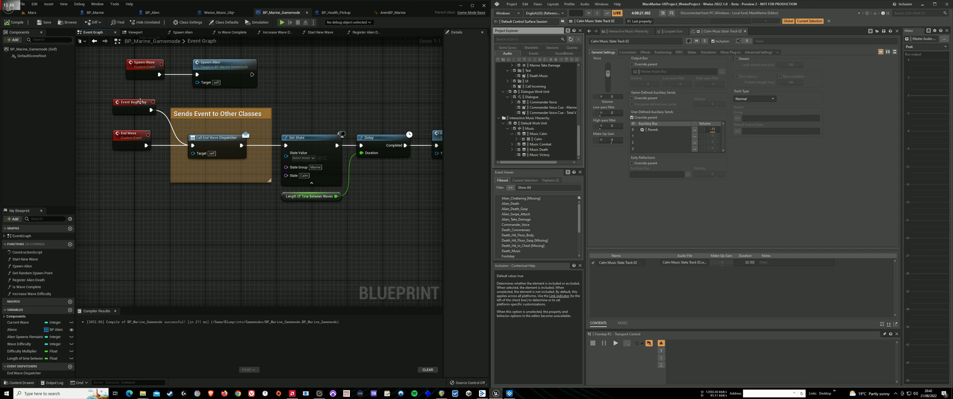
{"action": "left_click_drag", "start_coordinate": [132, 134], "coordinate": [143, 121]}
{"action": "left_click", "coordinate": [140, 132]}
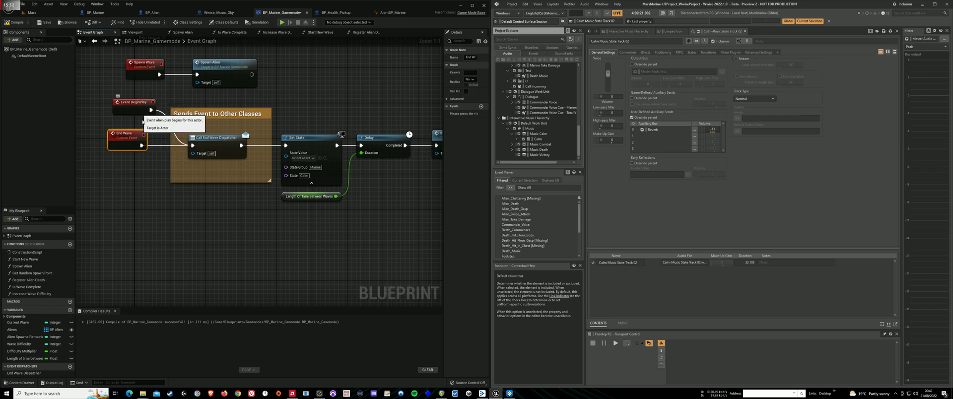
{"action": "left_click_drag", "start_coordinate": [341, 109], "coordinate": [282, 120]}
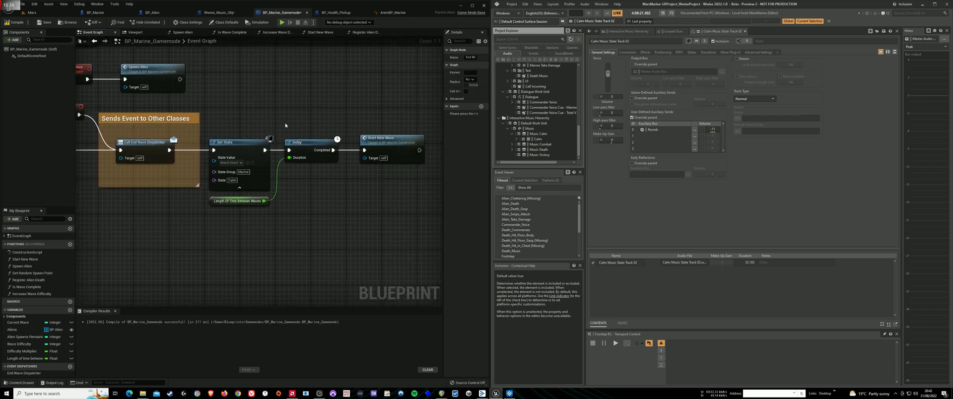
{"action": "left_click", "coordinate": [222, 143]}
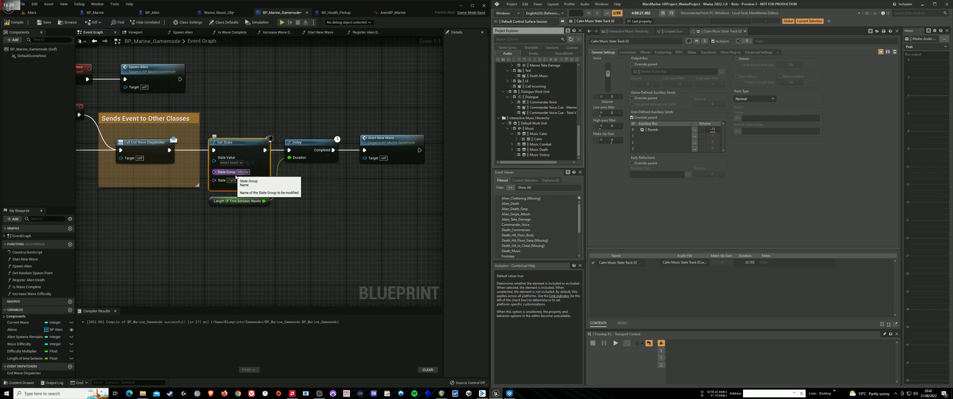
In Wwise's game syncs, inspect the Marine state group and its Calm, Combat, Death and Victory states.
{"action": "left_click", "coordinate": [507, 47]}
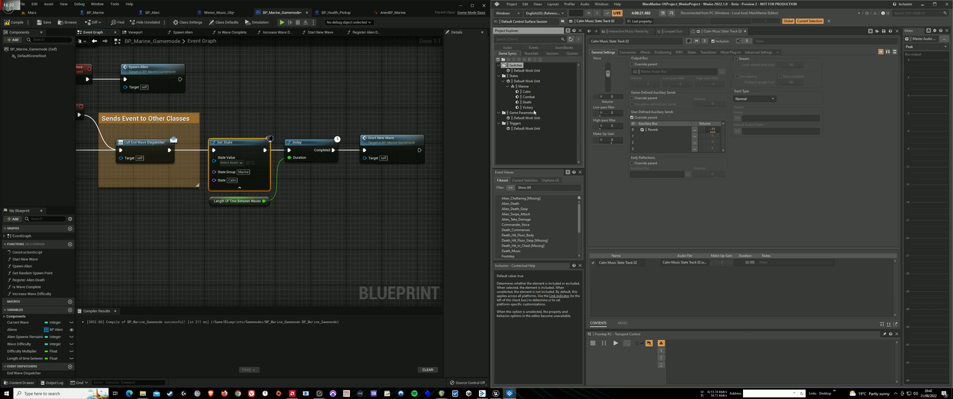
{"action": "left_click", "coordinate": [521, 87]}
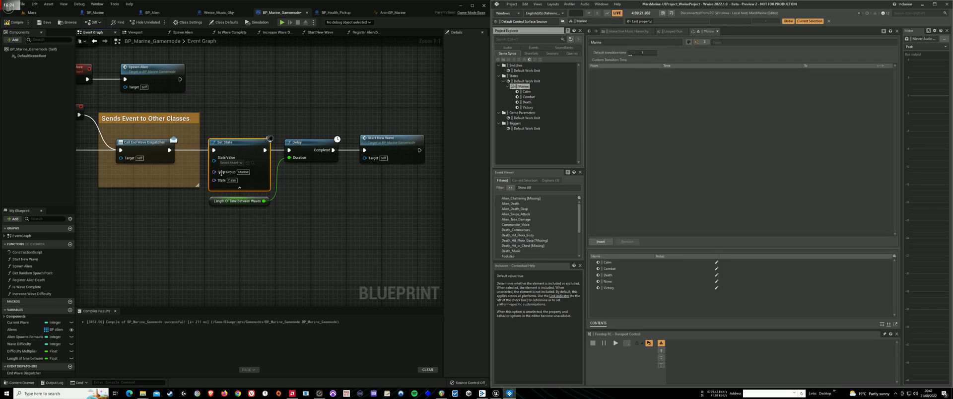
{"action": "left_click", "coordinate": [527, 92]}
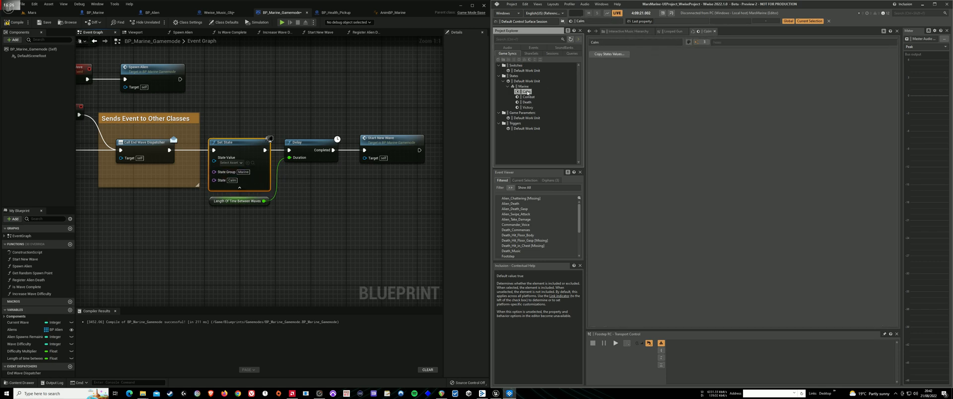
{"action": "left_click", "coordinate": [526, 98]}
{"action": "left_click", "coordinate": [526, 103]}
{"action": "left_click", "coordinate": [526, 108]}
{"action": "left_click", "coordinate": [697, 210]}
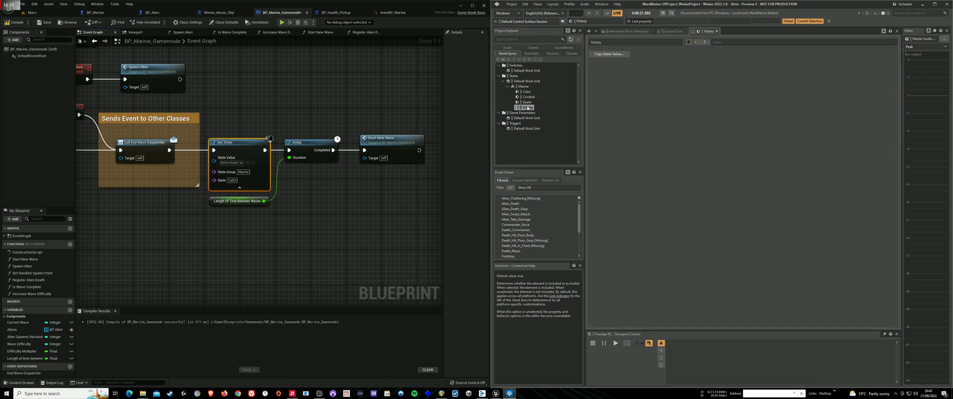
{"action": "left_click", "coordinate": [523, 87]}
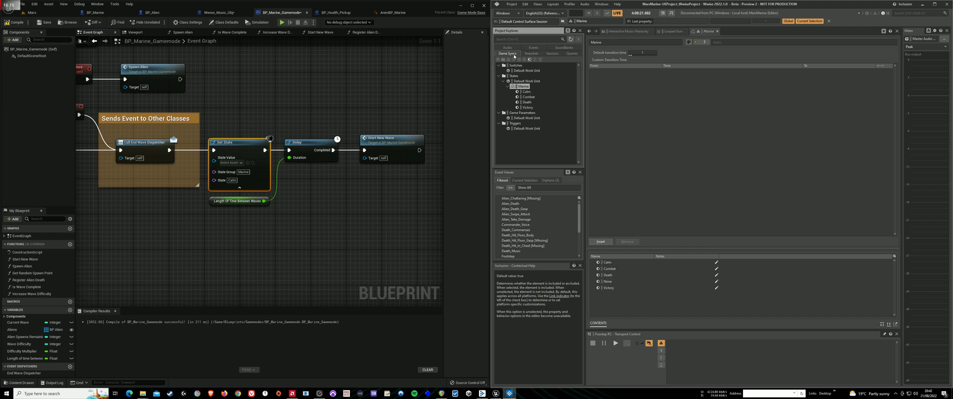
Examine the transitions of Music Combat and the parent Music container, and select the last Music Calm to Music Death transition.
{"action": "left_click", "coordinate": [508, 48]}
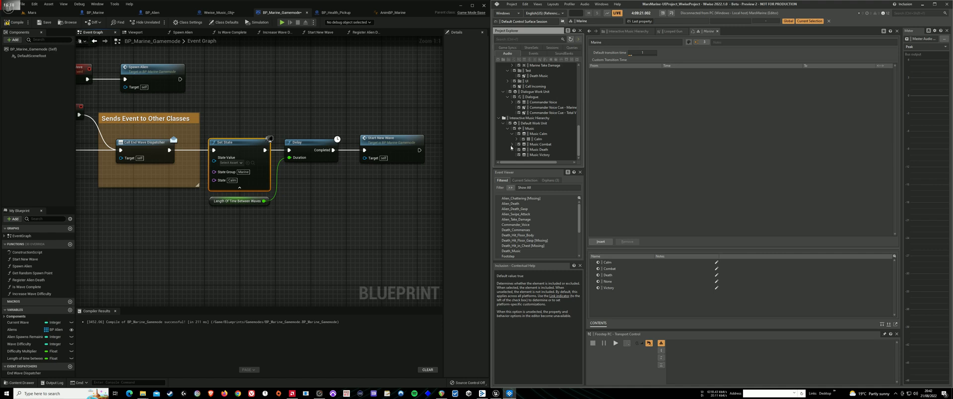
{"action": "left_click", "coordinate": [521, 144]}
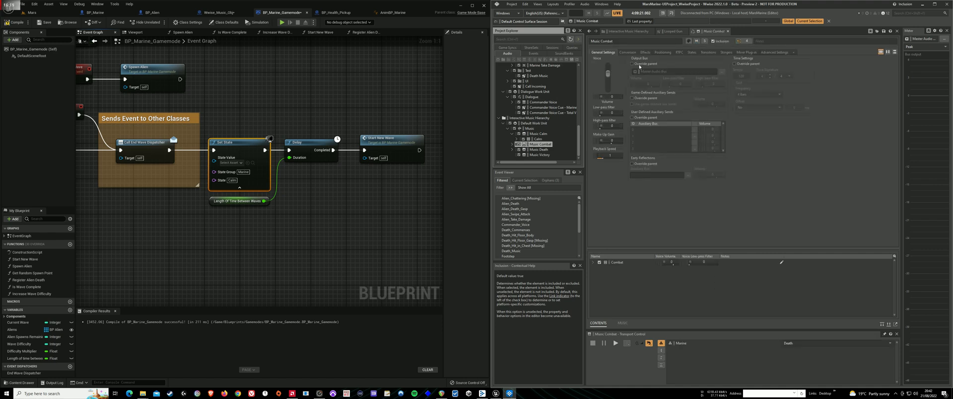
{"action": "left_click", "coordinate": [708, 52]}
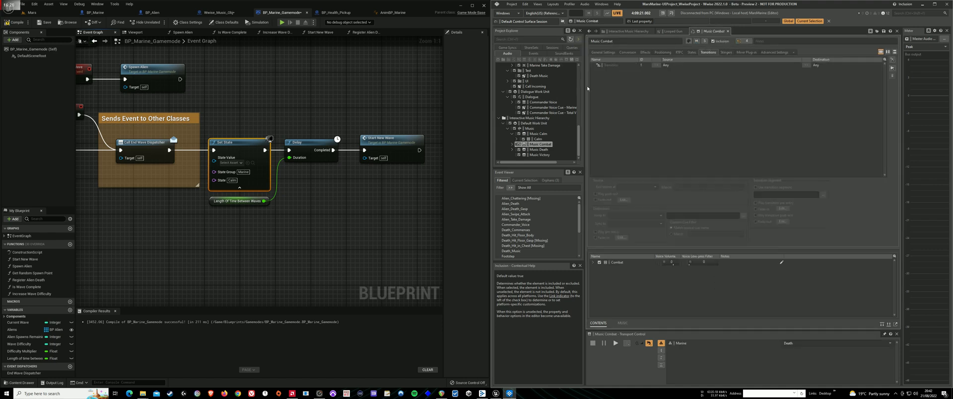
{"action": "left_click", "coordinate": [529, 128]}
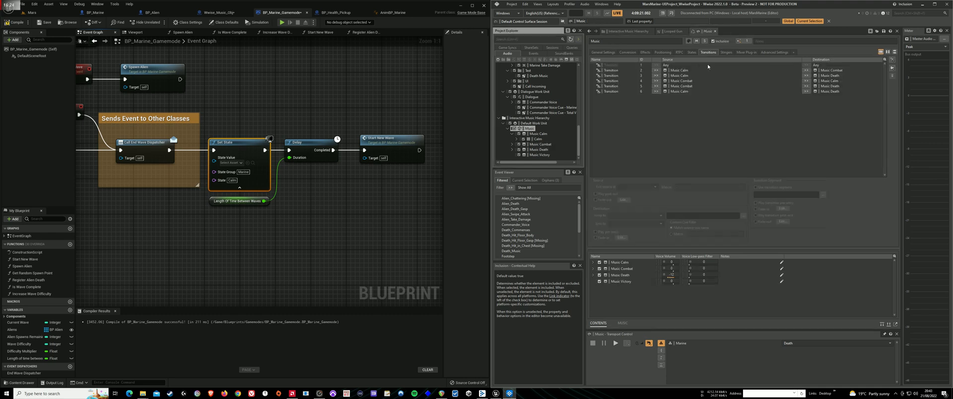
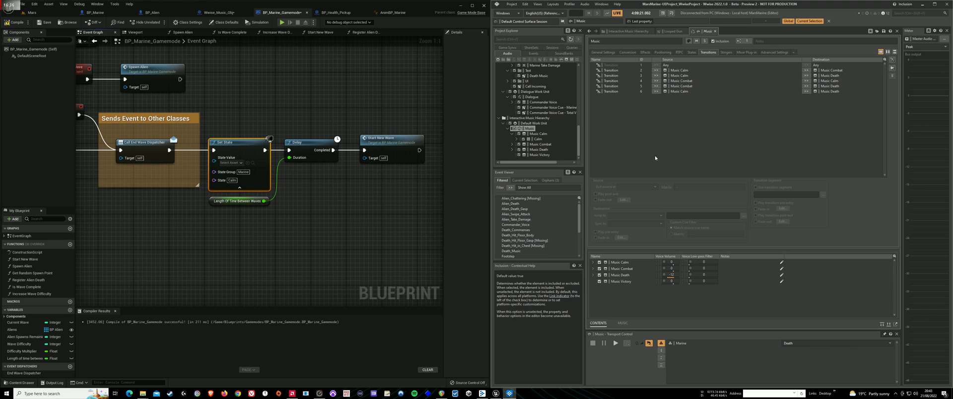
{"action": "left_click", "coordinate": [686, 91]}
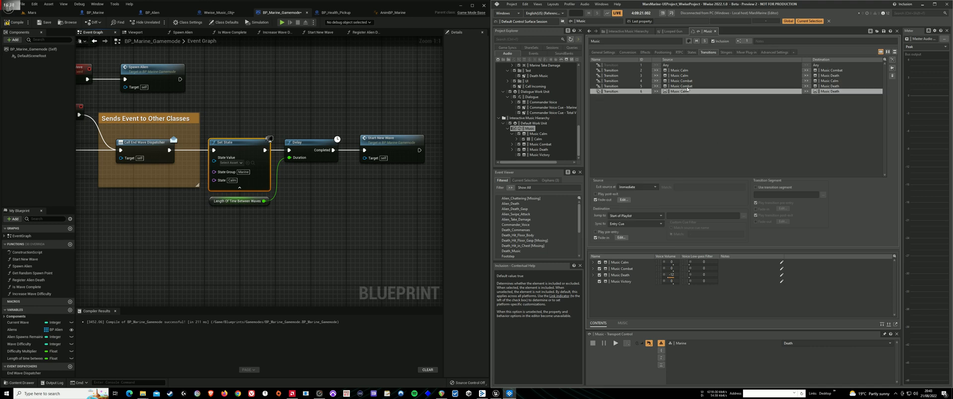
Review the Music container's general and conversion settings.
{"action": "left_click", "coordinate": [610, 53]}
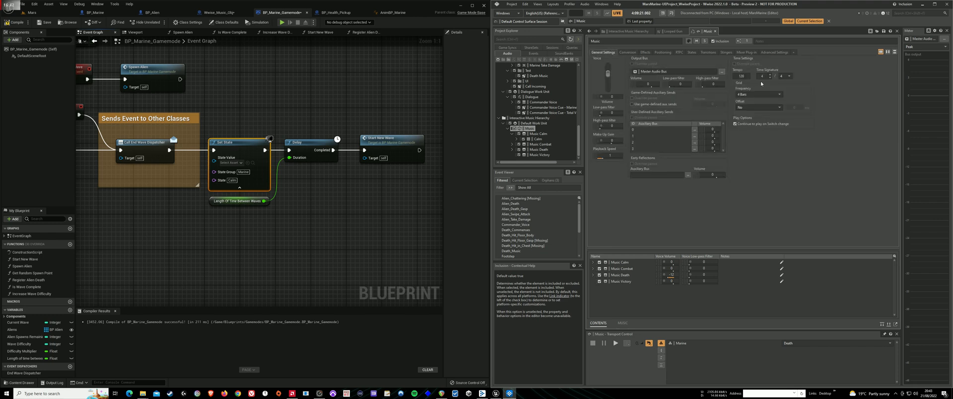
{"action": "left_click", "coordinate": [645, 52]}
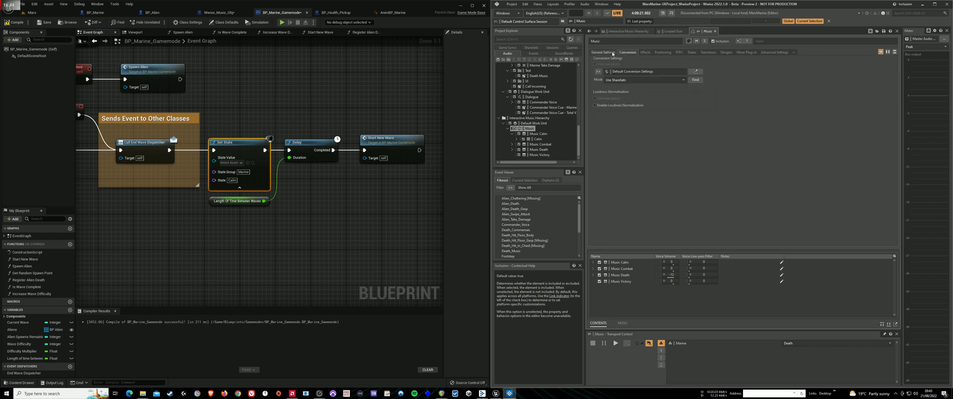
{"action": "left_click", "coordinate": [615, 52]}
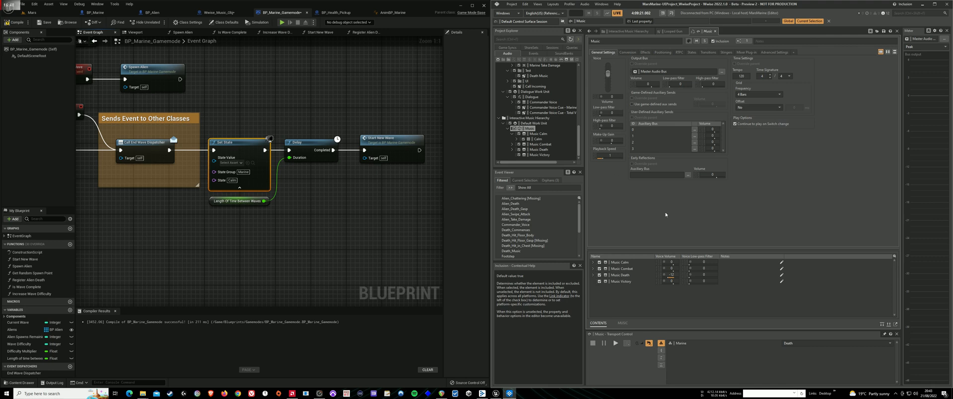
Collapse the alien mixers and the Ambience, Gun and Marine folders in the Actor-Mixer Hierarchy, and open the Death Music sound under Test.
{"action": "scroll", "coordinate": [564, 133], "scroll_direction": "up", "scroll_amount": 10}
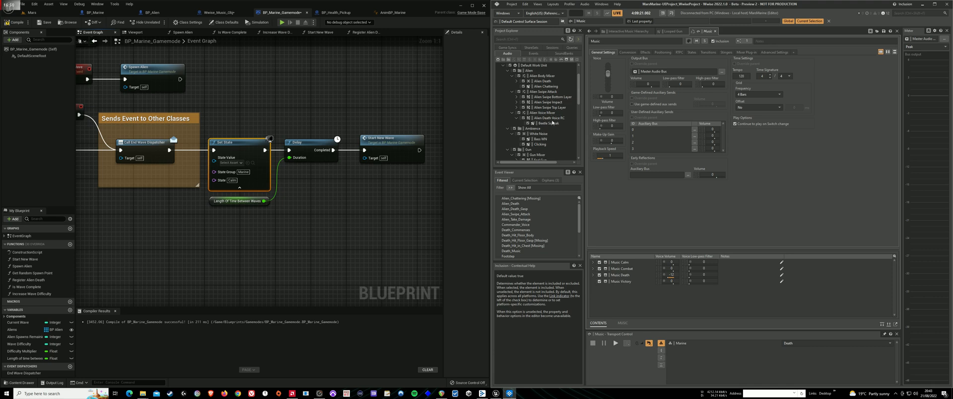
{"action": "scroll", "coordinate": [545, 112], "scroll_direction": "up", "scroll_amount": 2}
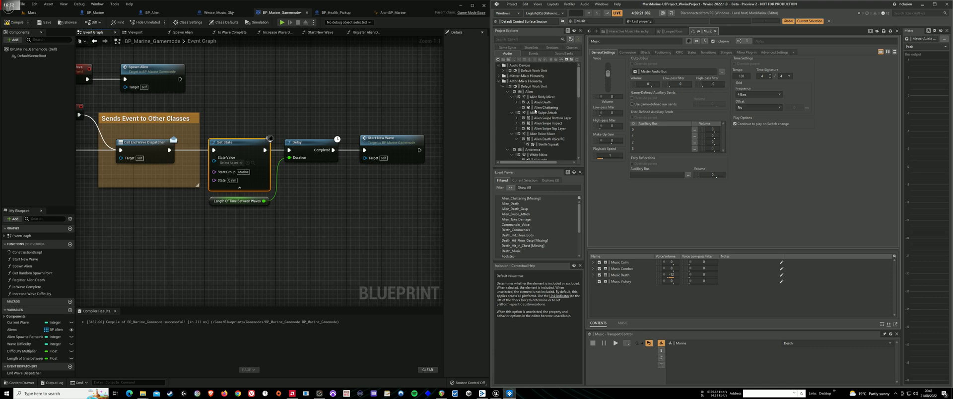
{"action": "scroll", "coordinate": [535, 119], "scroll_direction": "down", "scroll_amount": 2}
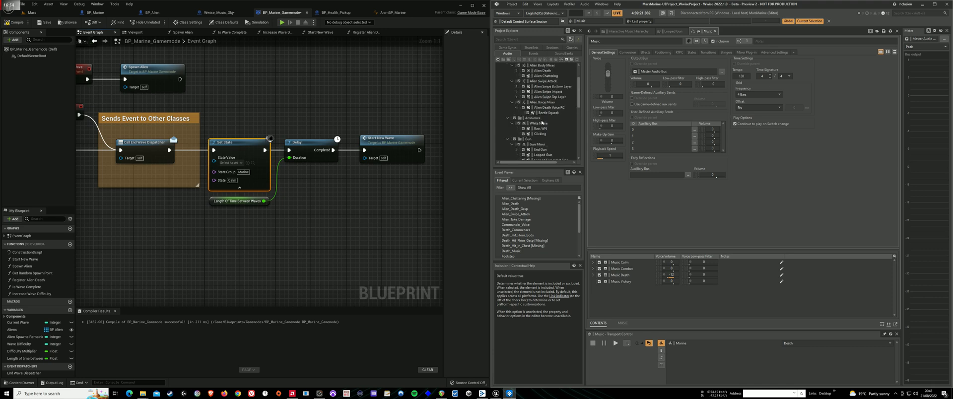
{"action": "scroll", "coordinate": [548, 119], "scroll_direction": "down", "scroll_amount": 2}
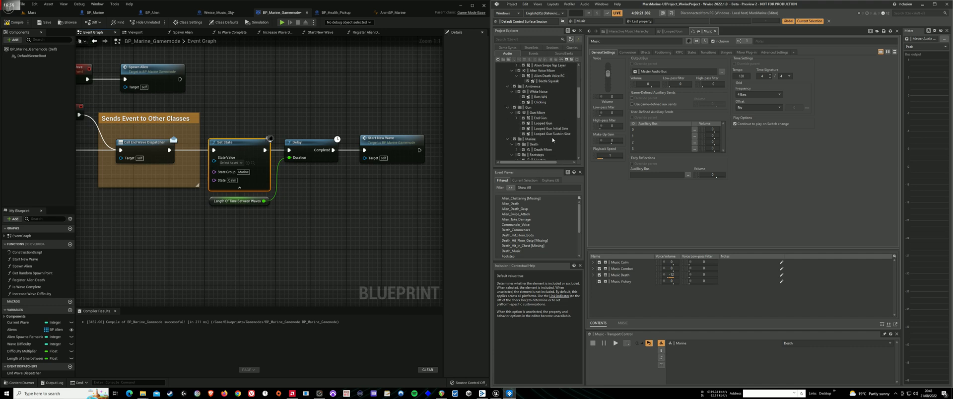
{"action": "scroll", "coordinate": [548, 131], "scroll_direction": "up", "scroll_amount": 4}
{"action": "left_click", "coordinate": [511, 112]}
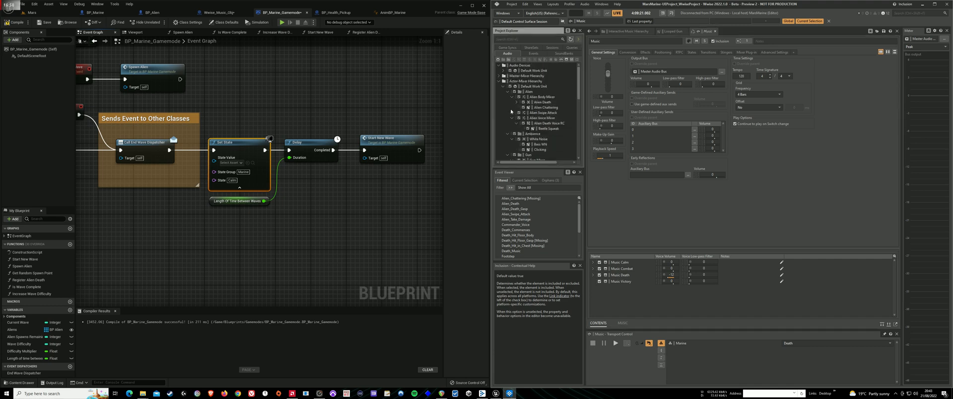
{"action": "left_click", "coordinate": [511, 97]}
{"action": "left_click", "coordinate": [512, 108]}
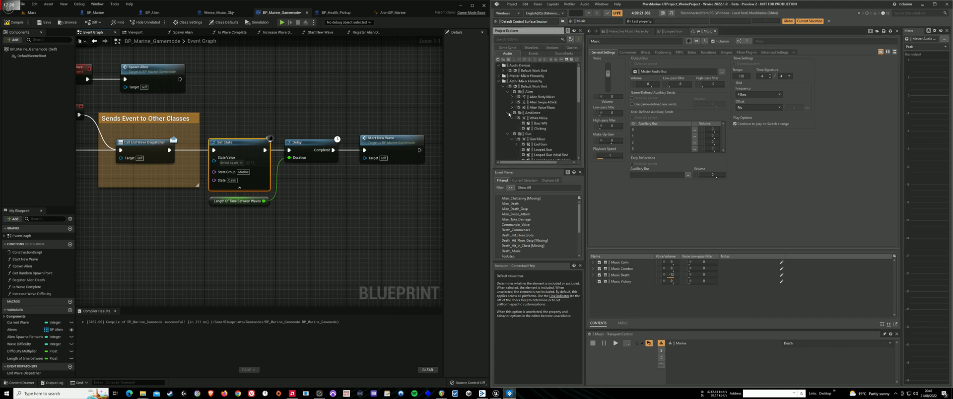
{"action": "left_click", "coordinate": [508, 113]}
{"action": "left_click", "coordinate": [508, 118]}
{"action": "left_click", "coordinate": [508, 123]}
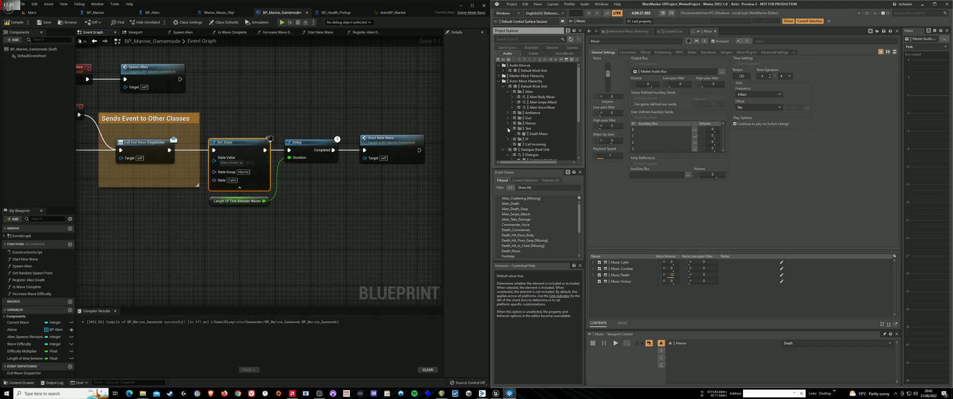
{"action": "left_click", "coordinate": [538, 134]}
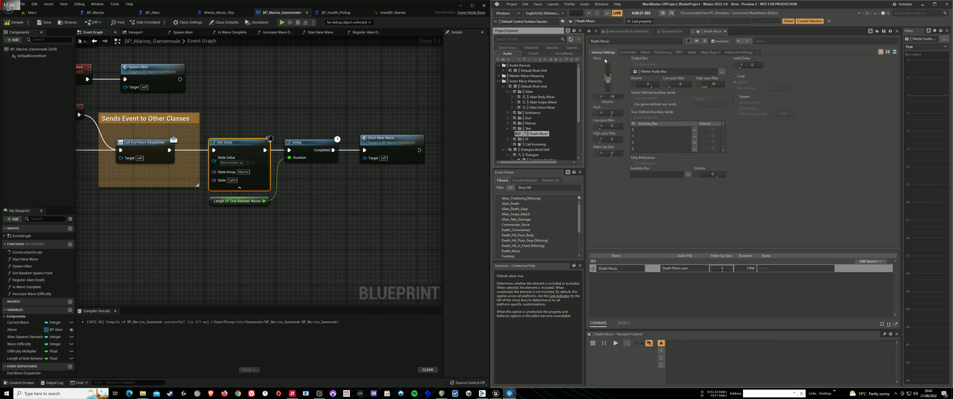
Browse the Wwise project's Alien, Marine and Music events, and open Death_Commences to review its actions and their targets.
{"action": "left_click", "coordinate": [533, 54]}
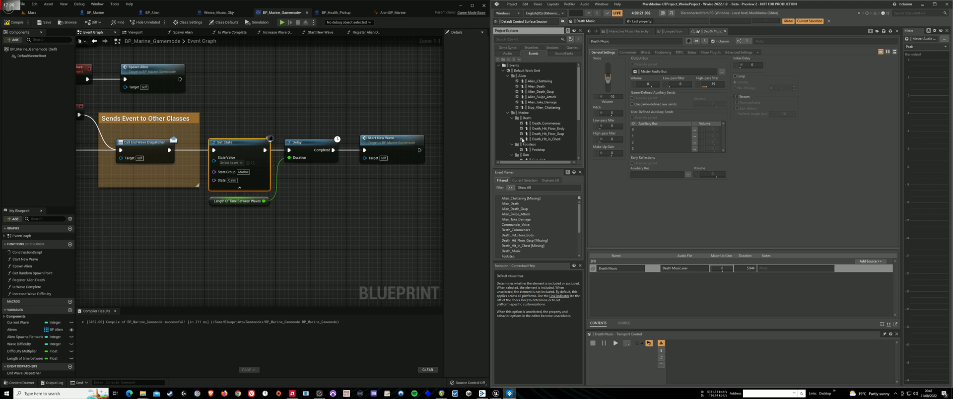
{"action": "scroll", "coordinate": [523, 141], "scroll_direction": "down", "scroll_amount": 2}
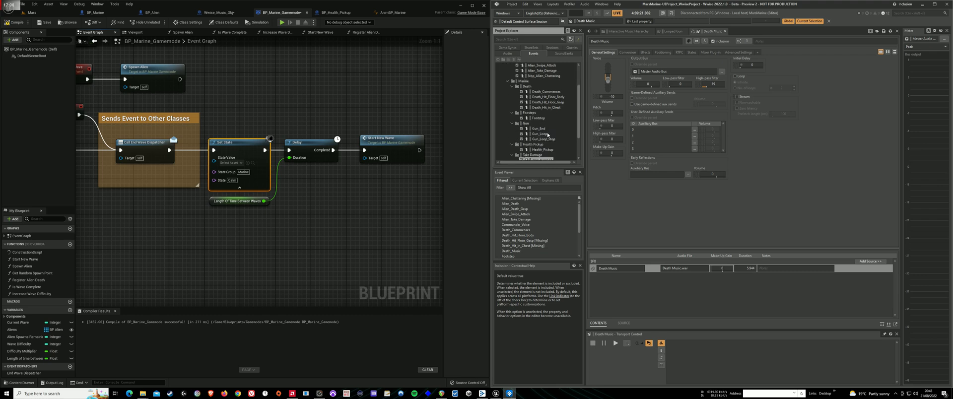
{"action": "scroll", "coordinate": [548, 135], "scroll_direction": "down", "scroll_amount": 1}
{"action": "scroll", "coordinate": [547, 134], "scroll_direction": "up", "scroll_amount": 3}
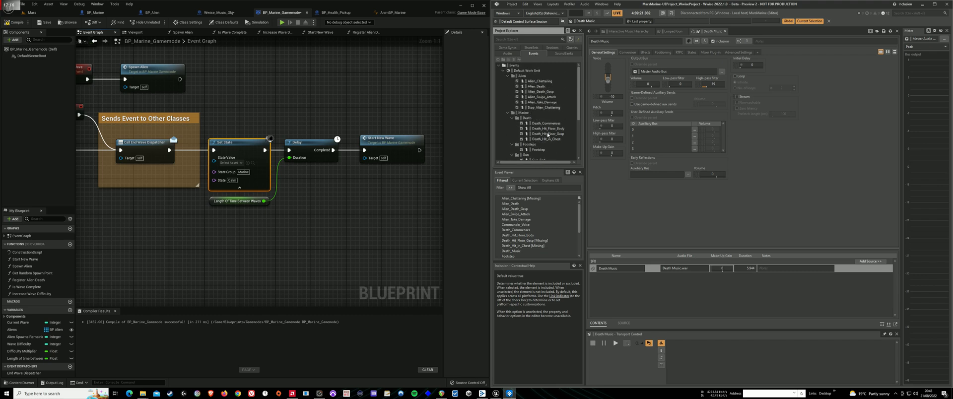
{"action": "scroll", "coordinate": [548, 134], "scroll_direction": "down", "scroll_amount": 4}
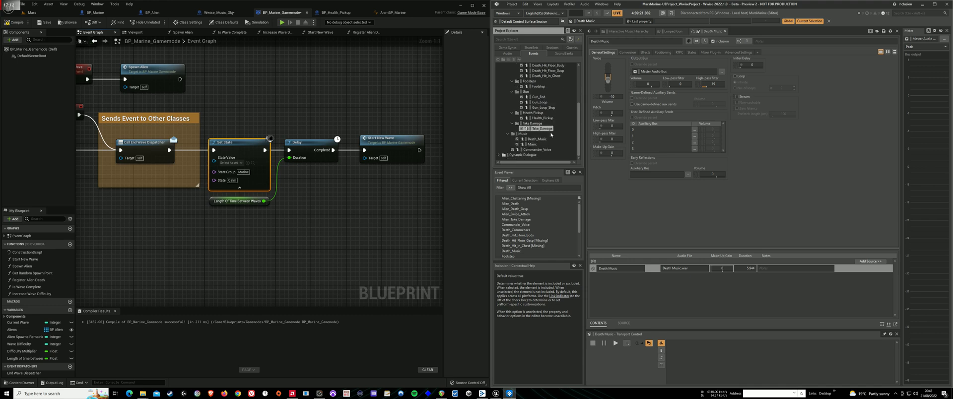
{"action": "scroll", "coordinate": [550, 134], "scroll_direction": "up", "scroll_amount": 4}
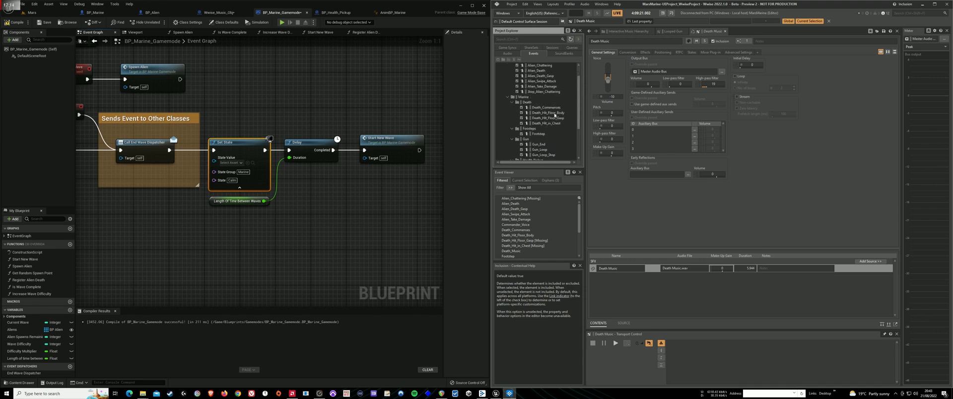
{"action": "left_click", "coordinate": [555, 107]}
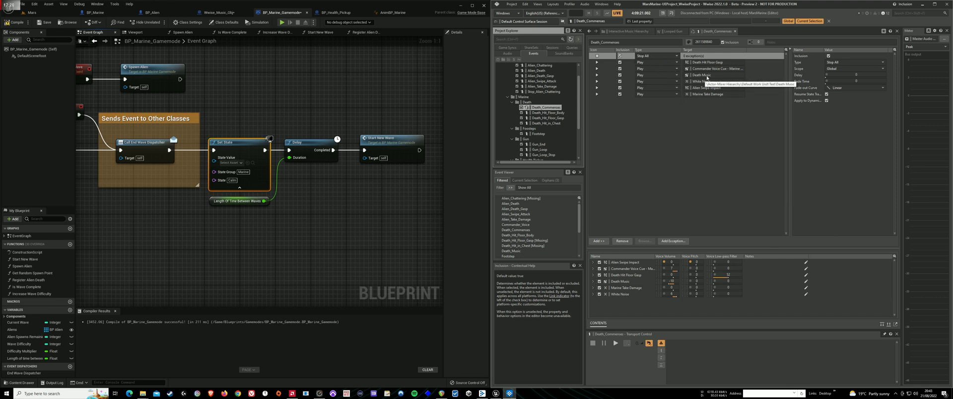
{"action": "left_click", "coordinate": [699, 135]}
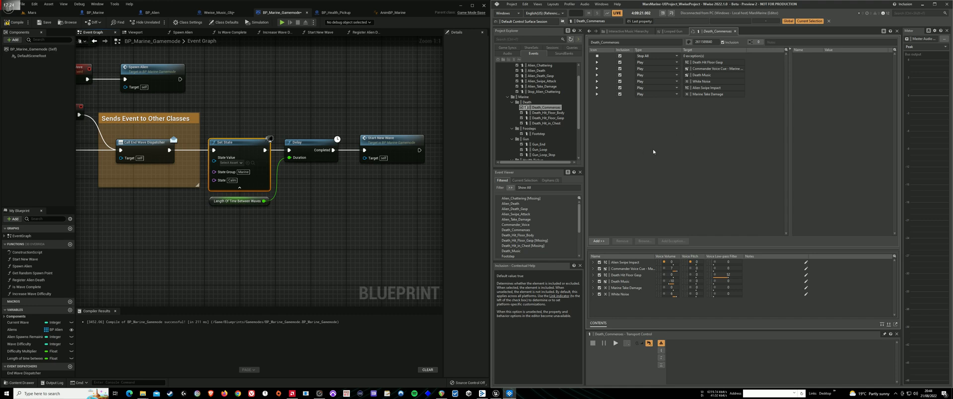
In Unreal, examine the BP_Marine_Gamemode event graph from its Spawn Wave and End Wave events through to the Start New Wave call.
{"action": "left_click", "coordinate": [344, 270]}
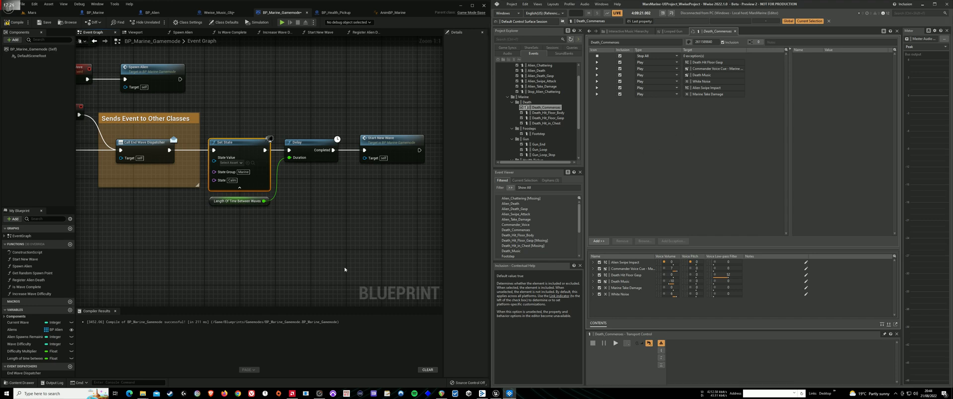
{"action": "left_click_drag", "start_coordinate": [234, 253], "coordinate": [216, 266]}
{"action": "left_click_drag", "start_coordinate": [303, 236], "coordinate": [270, 249]}
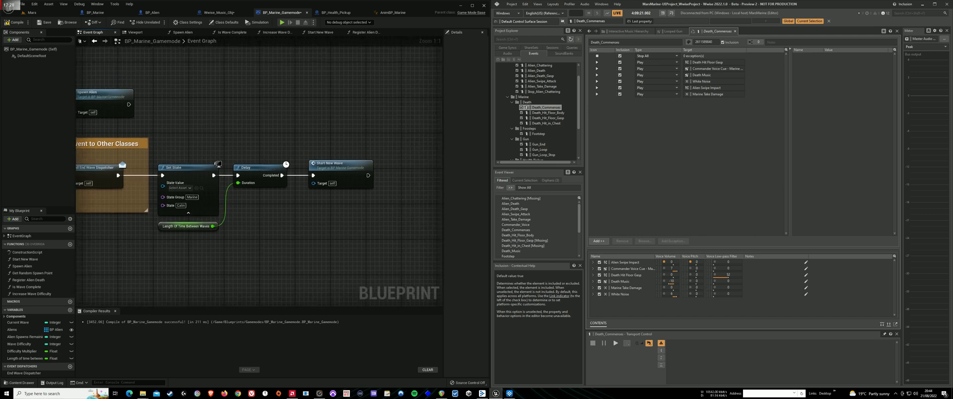
{"action": "left_click_drag", "start_coordinate": [214, 258], "coordinate": [255, 264]}
{"action": "left_click_drag", "start_coordinate": [318, 226], "coordinate": [363, 222]}
{"action": "left_click_drag", "start_coordinate": [398, 222], "coordinate": [359, 222]}
{"action": "left_click_drag", "start_coordinate": [275, 104], "coordinate": [351, 164]}
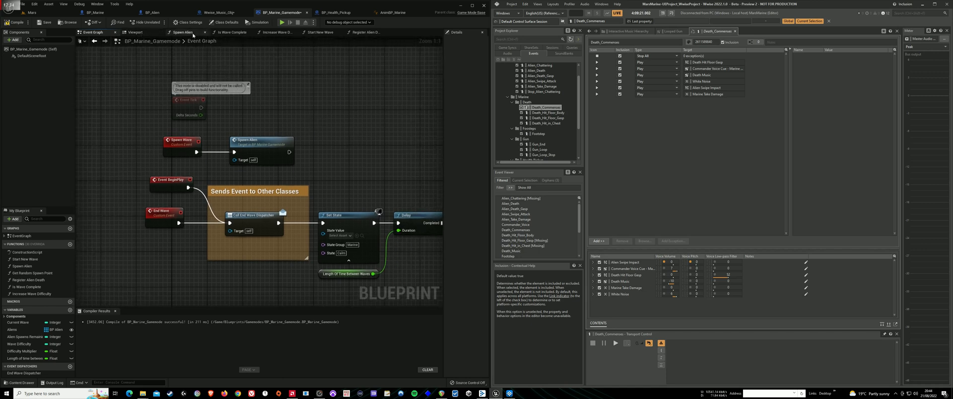
Review the Spawn Alien, Is Wave Complete and Increase Wave Difficulty functions, and examine Start New Wave with its Combat Set State node.
{"action": "left_click", "coordinate": [183, 32]}
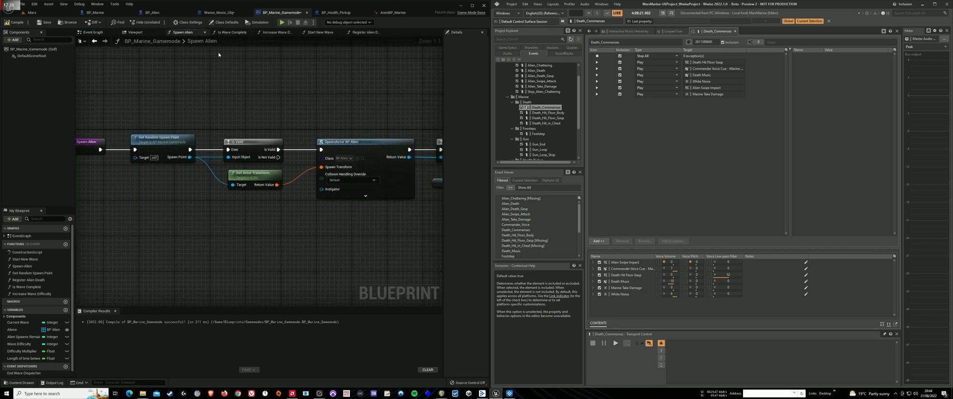
{"action": "left_click", "coordinate": [232, 32]}
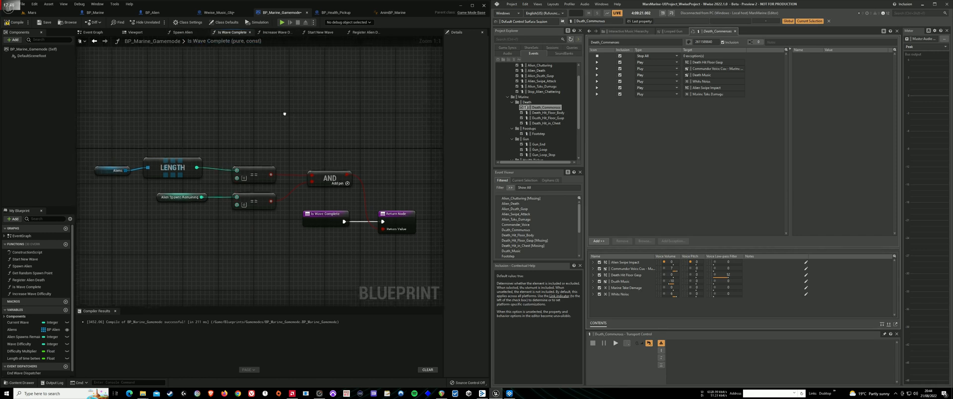
{"action": "left_click", "coordinate": [277, 33]}
{"action": "left_click", "coordinate": [315, 33]}
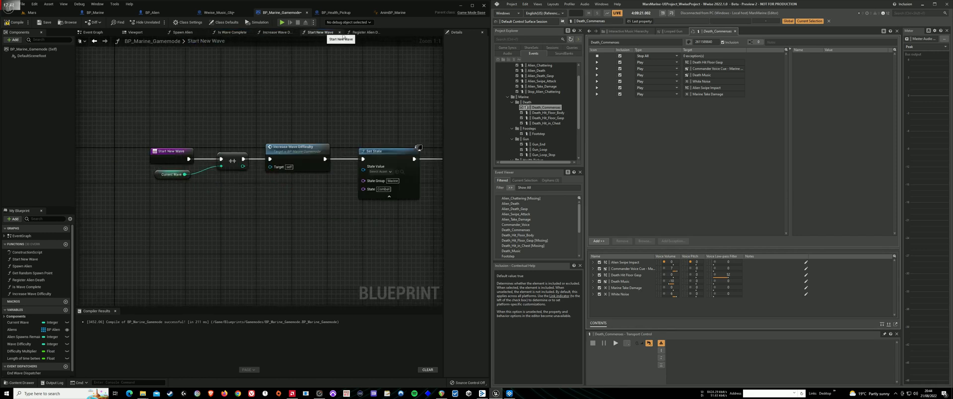
{"action": "left_click_drag", "start_coordinate": [308, 114], "coordinate": [351, 102]}
{"action": "left_click_drag", "start_coordinate": [222, 231], "coordinate": [275, 234]}
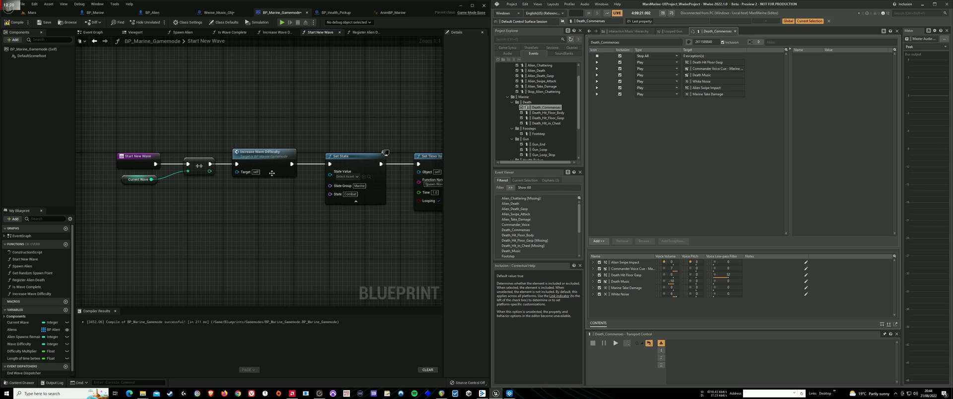
{"action": "left_click_drag", "start_coordinate": [340, 147], "coordinate": [267, 139]}
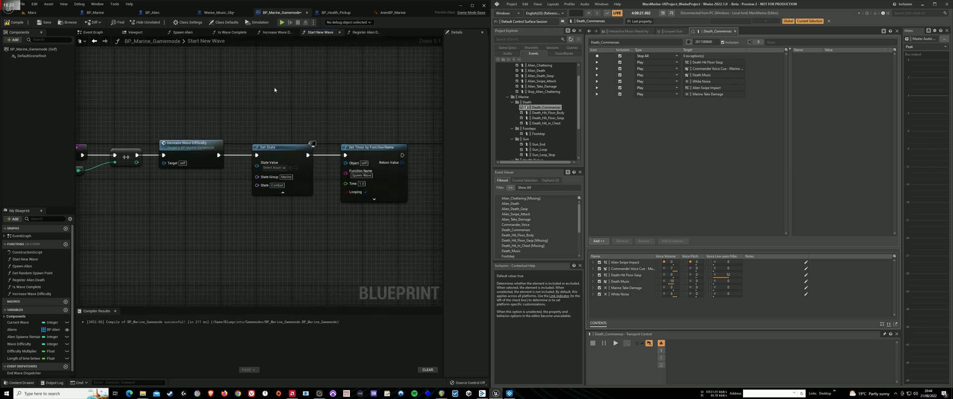
Examine the Register Alien Death function, from removing the alien to the End Wave call.
{"action": "left_click", "coordinate": [365, 32]}
{"action": "left_click_drag", "start_coordinate": [324, 113], "coordinate": [271, 119]}
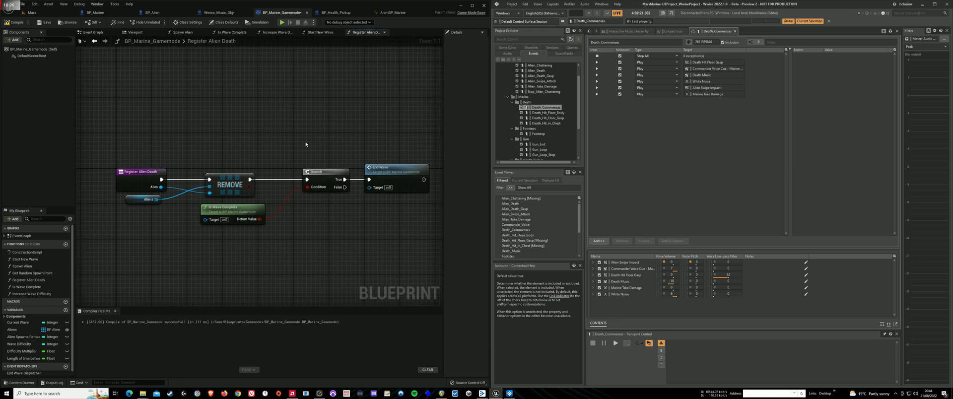
{"action": "left_click_drag", "start_coordinate": [149, 75], "coordinate": [298, 94]}
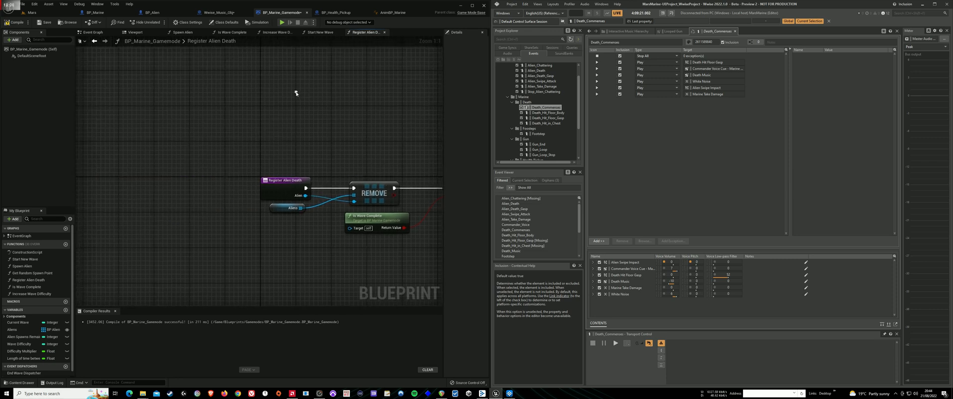
Return to the event graph, glance at the Wwise music object's blueprint, and compile BP_Marine_Gamemode.
{"action": "left_click", "coordinate": [94, 33]}
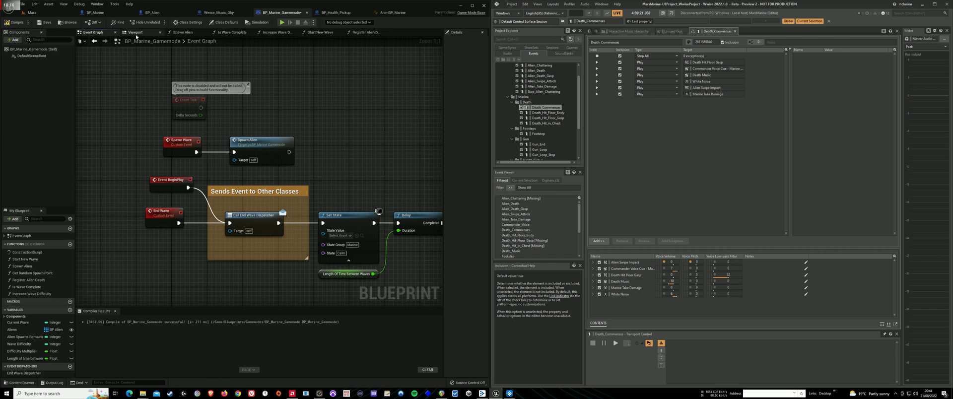
{"action": "left_click", "coordinate": [218, 12]}
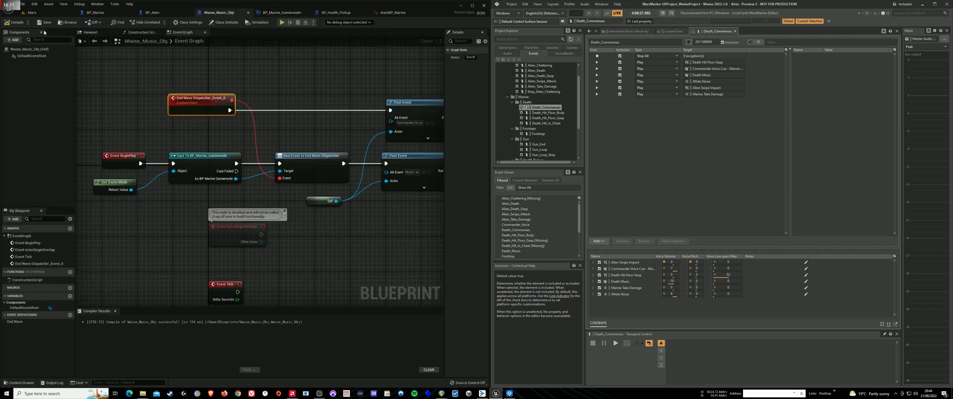
{"action": "left_click", "coordinate": [280, 12]}
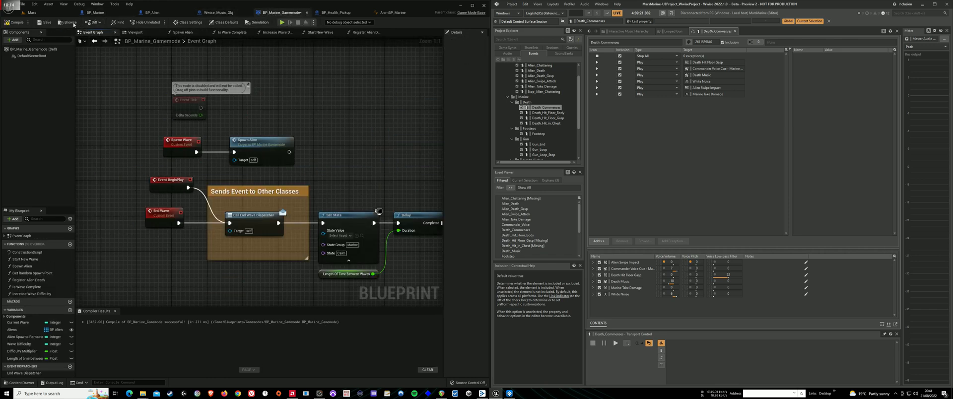
{"action": "left_click", "coordinate": [15, 22]}
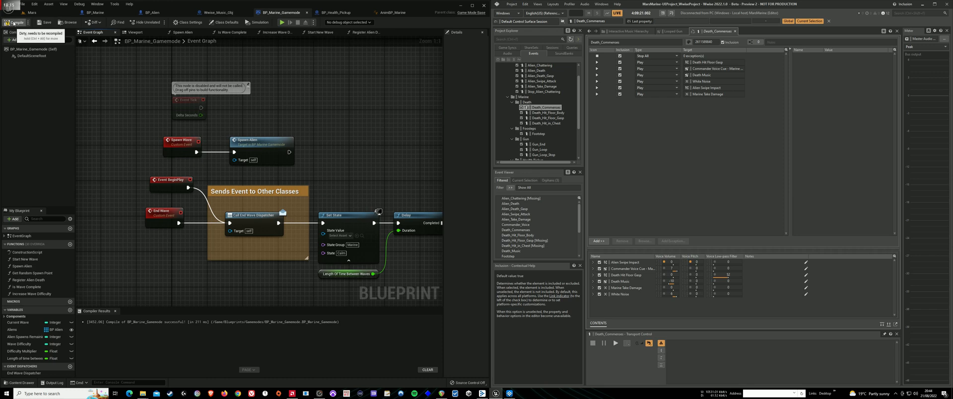
Examine the BP_Health_Pickup event graph from the actor overlap to its Post Event node, and show the Wwise audio hierarchy.
{"action": "left_click", "coordinate": [336, 12]}
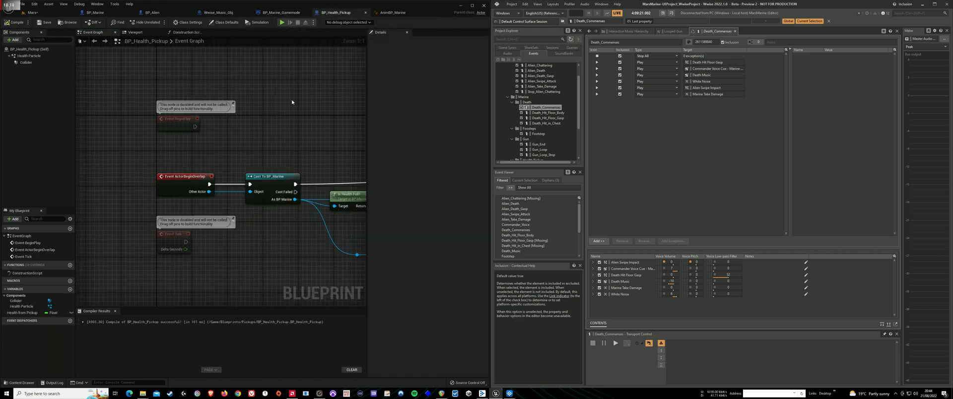
{"action": "scroll", "coordinate": [245, 134], "scroll_direction": "down", "scroll_amount": 1}
{"action": "left_click_drag", "start_coordinate": [279, 154], "coordinate": [233, 132]}
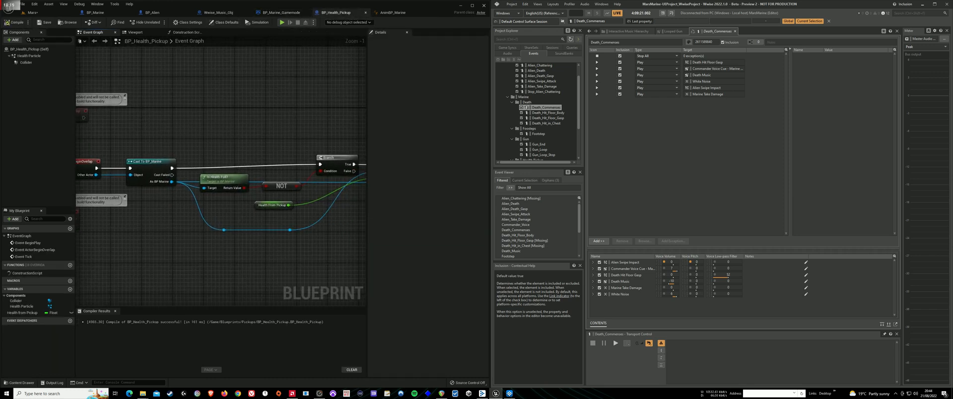
{"action": "left_click_drag", "start_coordinate": [366, 176], "coordinate": [454, 176]}
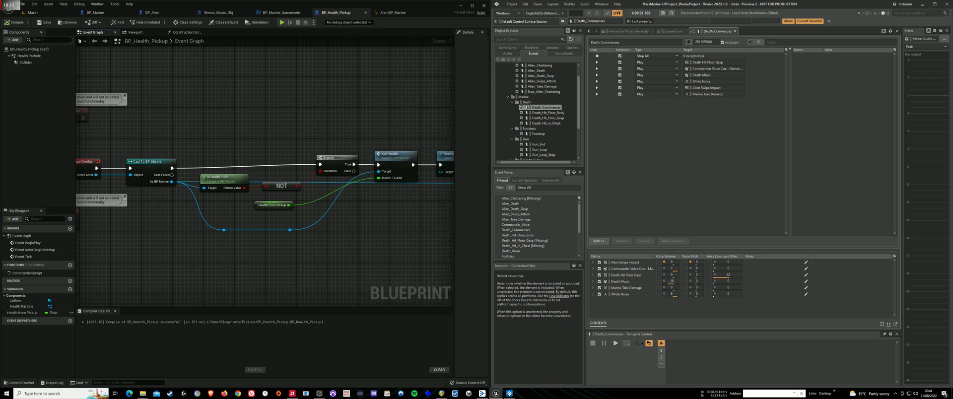
{"action": "mouse_move", "coordinate": [342, 121]}
{"action": "left_mouse_down"}
{"action": "mouse_move", "coordinate": [221, 106]}
{"action": "mouse_move", "coordinate": [330, 108]}
{"action": "left_mouse_up"}
{"action": "left_click_drag", "start_coordinate": [221, 91], "coordinate": [321, 86]}
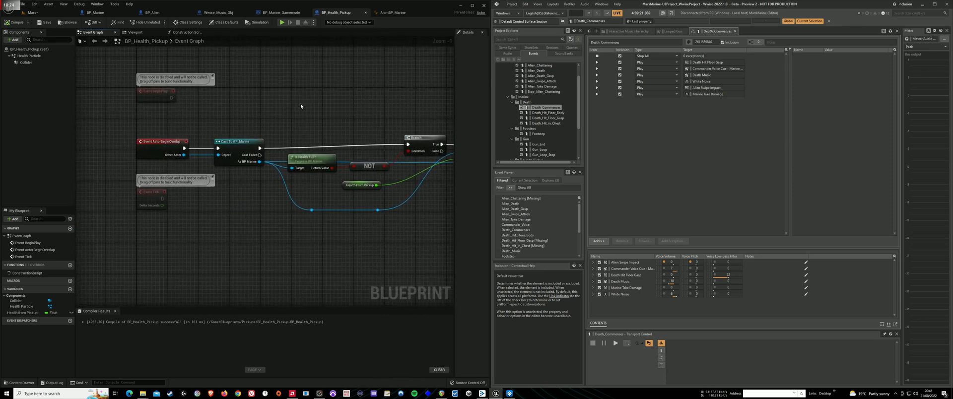
{"action": "left_click_drag", "start_coordinate": [254, 159], "coordinate": [204, 138]}
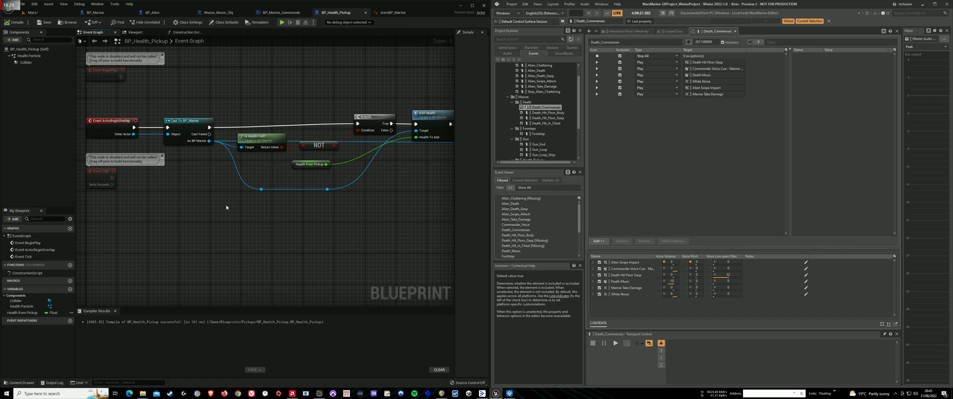
{"action": "left_click_drag", "start_coordinate": [310, 235], "coordinate": [222, 237]}
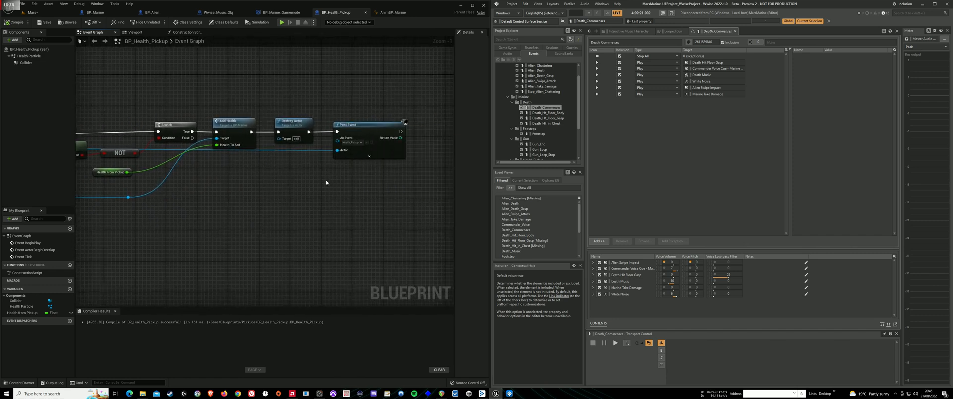
{"action": "scroll", "coordinate": [326, 182], "scroll_direction": "up", "scroll_amount": 1}
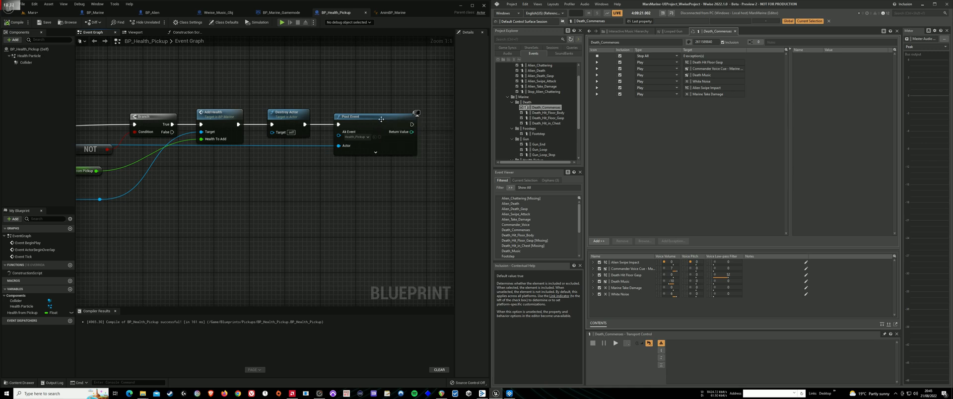
{"action": "left_click", "coordinate": [507, 53]}
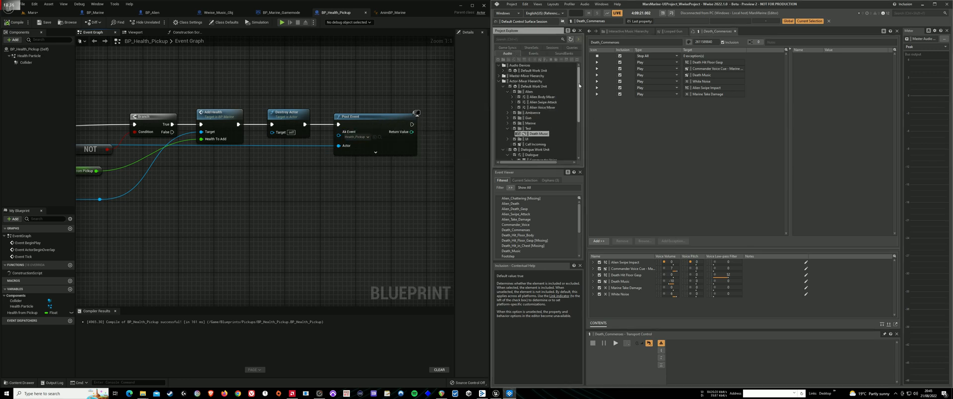
Tidy the BP_Health_Pickup graph by moving both BP Marine wire reroute nodes up and the Is Health Full and NOT nodes down.
{"action": "mouse_move", "coordinate": [150, 256]}
{"action": "left_mouse_down"}
{"action": "mouse_move", "coordinate": [222, 272]}
{"action": "mouse_move", "coordinate": [266, 266]}
{"action": "left_mouse_up"}
{"action": "left_click_drag", "start_coordinate": [206, 269], "coordinate": [260, 261]}
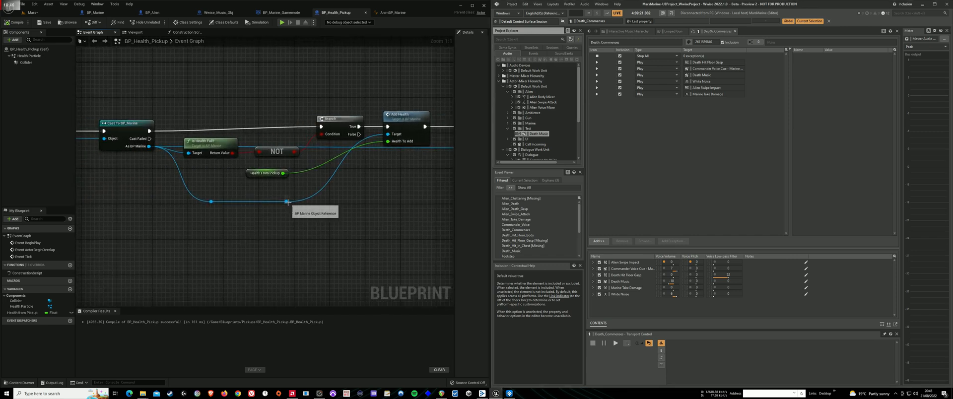
{"action": "left_click_drag", "start_coordinate": [286, 201], "coordinate": [286, 185]}
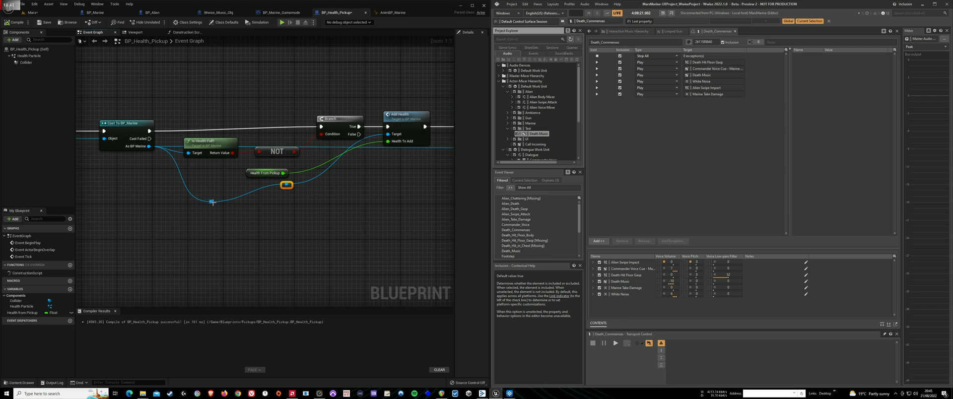
{"action": "left_click_drag", "start_coordinate": [215, 202], "coordinate": [216, 187]}
{"action": "mouse_move", "coordinate": [211, 211]}
{"action": "left_mouse_down"}
{"action": "mouse_move", "coordinate": [290, 219]}
{"action": "mouse_move", "coordinate": [216, 219]}
{"action": "left_mouse_up"}
{"action": "left_click_drag", "start_coordinate": [281, 220], "coordinate": [259, 224]}
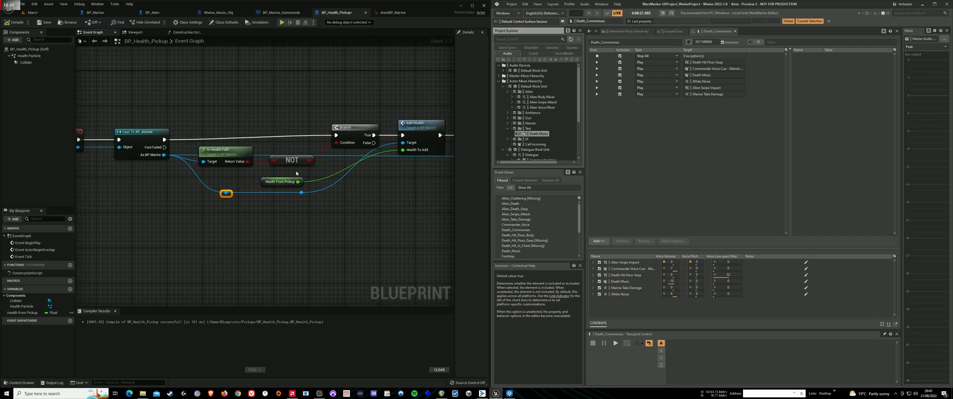
{"action": "mouse_move", "coordinate": [236, 151]}
{"action": "left_mouse_down"}
{"action": "mouse_move", "coordinate": [240, 164]}
{"action": "mouse_move", "coordinate": [284, 168]}
{"action": "left_mouse_up"}
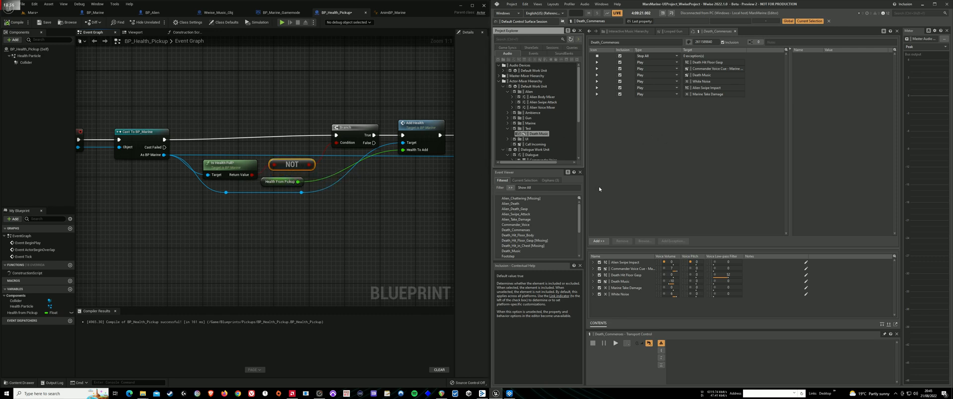
Follow BP_Health_Pickup's graph to its Post Event node, and examine the Health Pickup sounds inside the Health Increase container in the UI folder in Wwise.
{"action": "left_click_drag", "start_coordinate": [373, 211], "coordinate": [216, 213]}
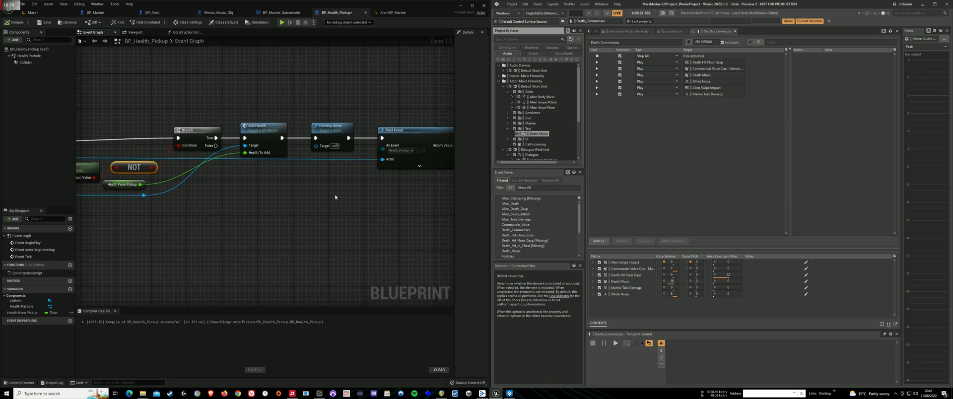
{"action": "left_click_drag", "start_coordinate": [335, 197], "coordinate": [295, 204]}
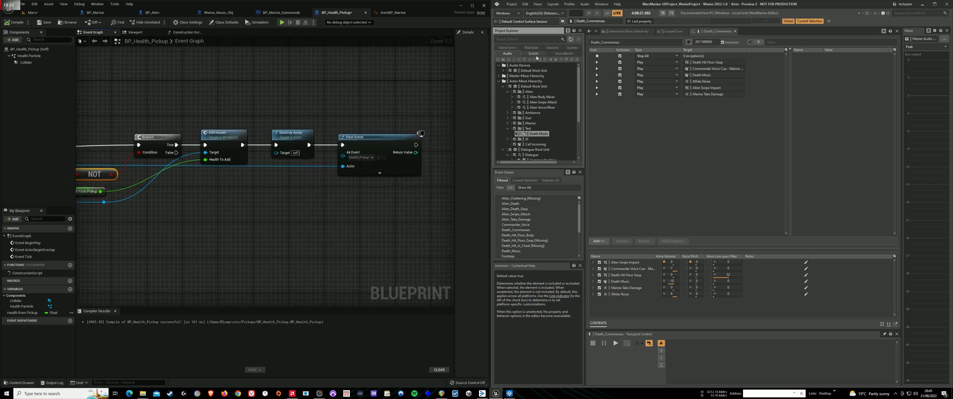
{"action": "scroll", "coordinate": [531, 89], "scroll_direction": "down", "scroll_amount": 2}
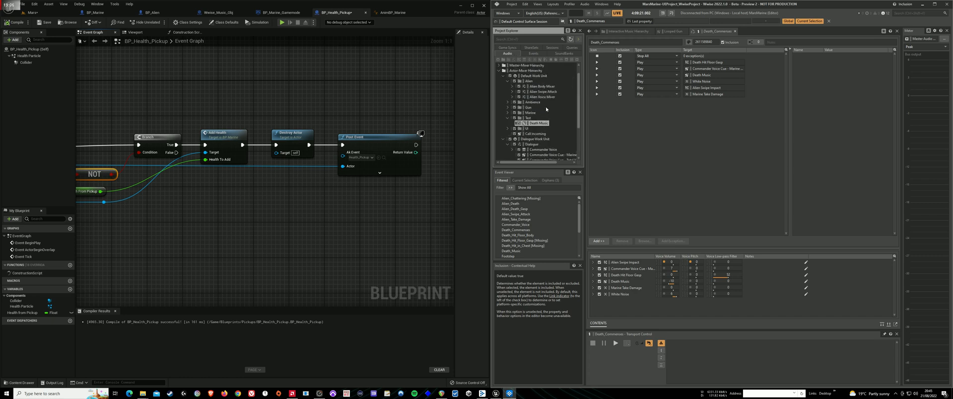
{"action": "left_click", "coordinate": [507, 80]}
{"action": "left_click", "coordinate": [508, 102]}
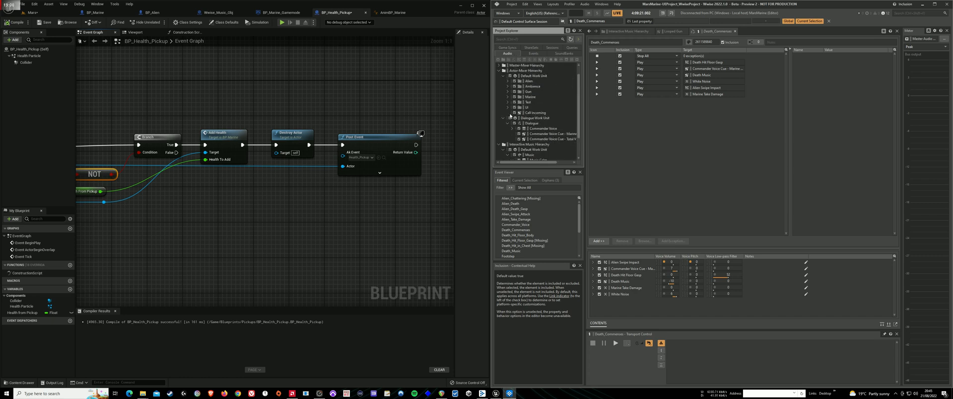
{"action": "left_click", "coordinate": [507, 108]}
{"action": "left_click", "coordinate": [539, 71]}
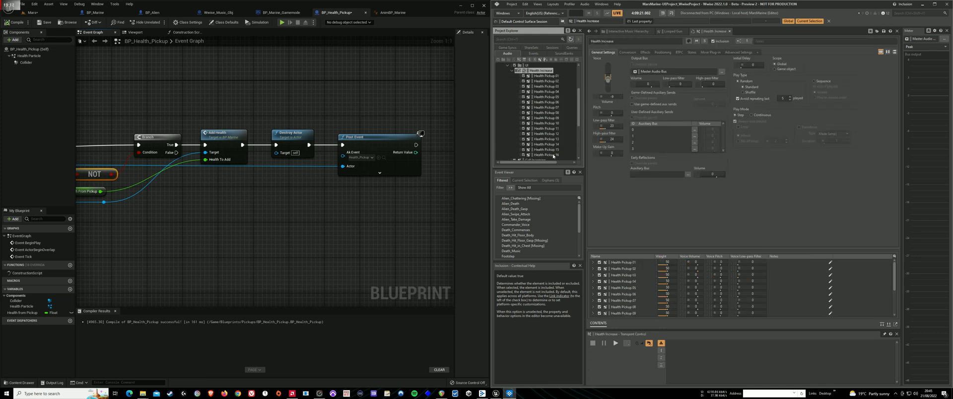
{"action": "scroll", "coordinate": [760, 285], "scroll_direction": "down", "scroll_amount": 3}
{"action": "scroll", "coordinate": [542, 115], "scroll_direction": "up", "scroll_amount": 3}
{"action": "left_click", "coordinate": [507, 118]}
{"action": "left_click", "coordinate": [513, 134]}
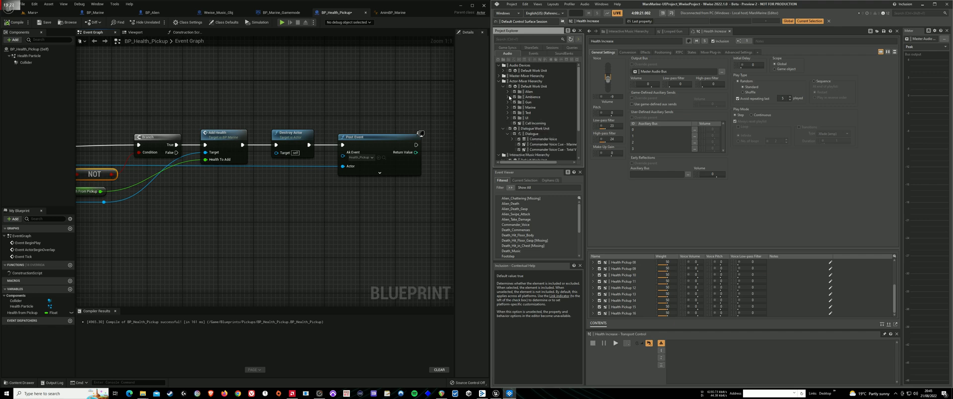
Inspect the Ambience folder's White Noise container and its Bass WN and Clicking sounds.
{"action": "left_click", "coordinate": [507, 97]}
{"action": "left_click", "coordinate": [535, 97]}
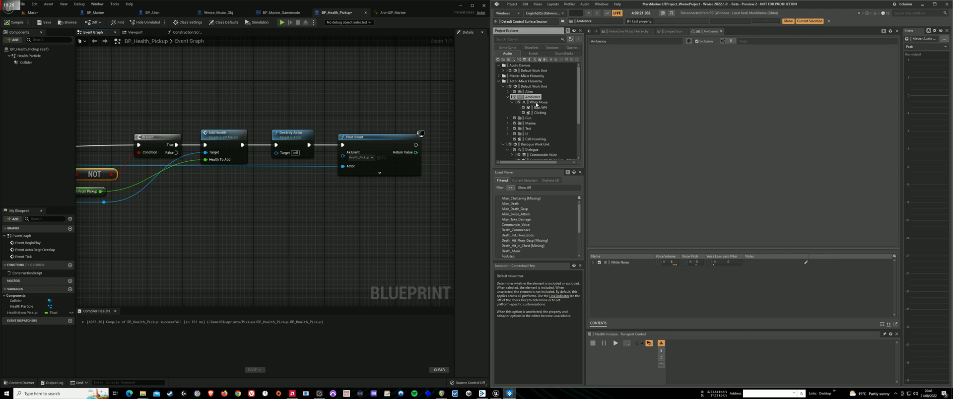
{"action": "left_click", "coordinate": [540, 107]}
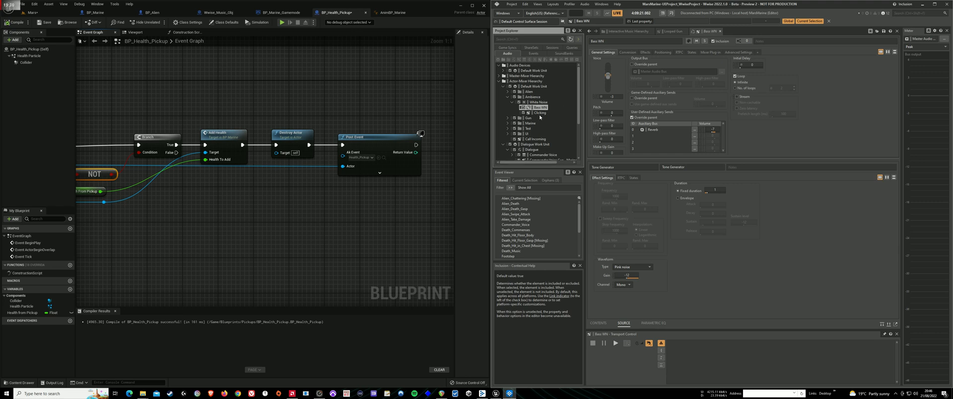
{"action": "left_click", "coordinate": [541, 113]}
{"action": "left_click", "coordinate": [546, 102]}
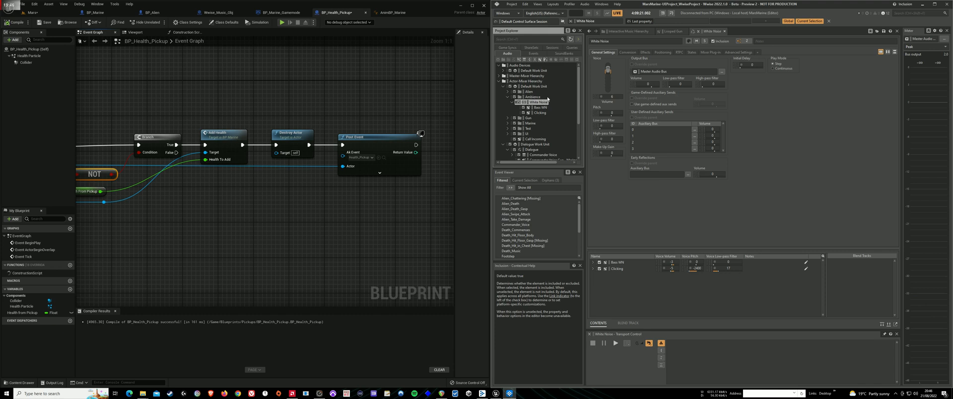
{"action": "left_click", "coordinate": [545, 103]}
Examine Bass WN's White_Noise_Bass_EQ Parametric EQ effect and the RTPC modulators attached to it.
{"action": "left_click", "coordinate": [541, 108]}
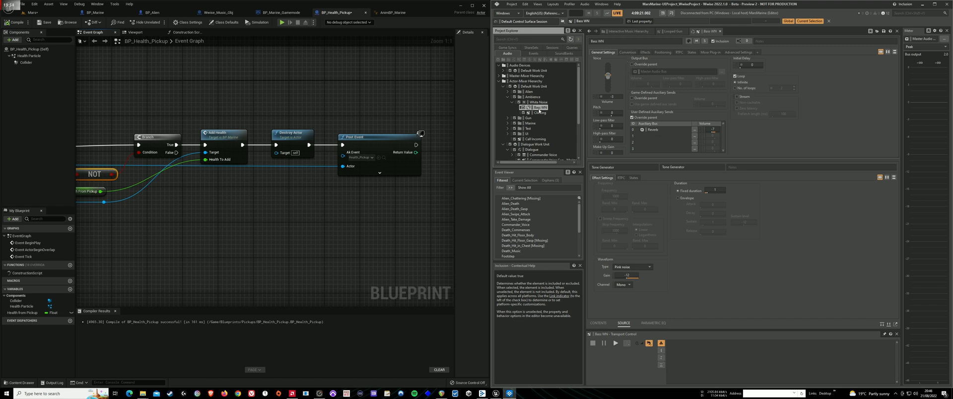
{"action": "left_click", "coordinate": [645, 52]}
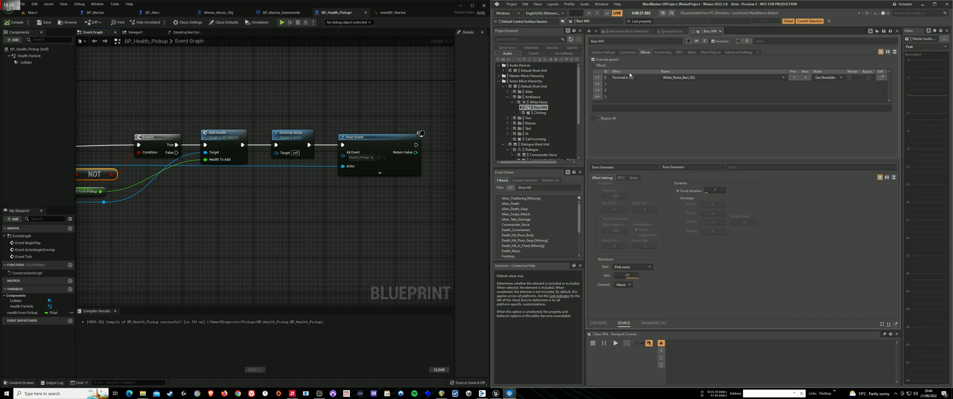
{"action": "left_click", "coordinate": [633, 79]}
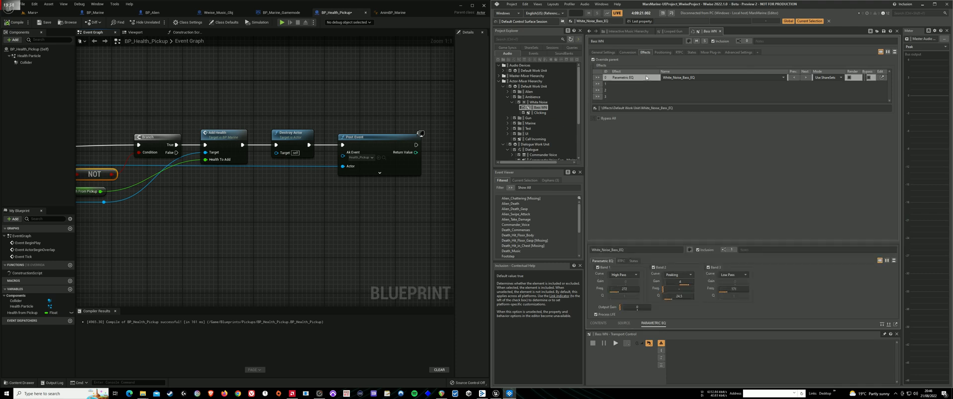
{"action": "left_click", "coordinate": [621, 260]}
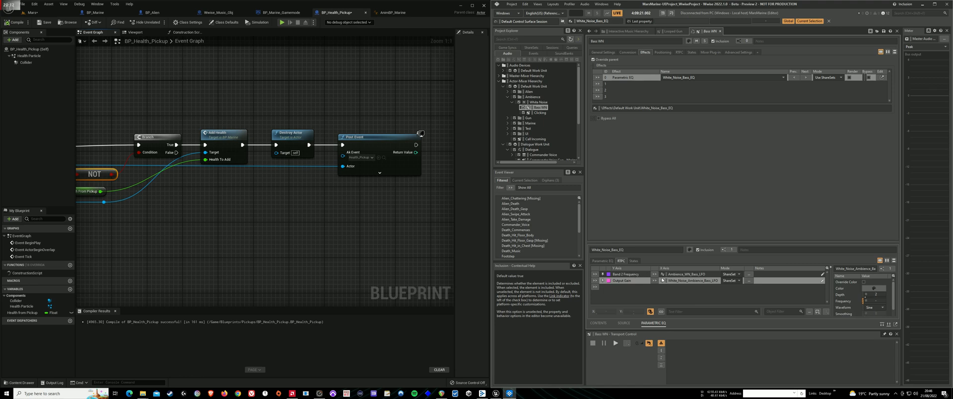
Trace the White_Noise_Ambience_Bass_LFO modulator to its frequency control, and inspect the settings of Ambience_WN_LFO_Control_Signal.
{"action": "double_click", "coordinate": [676, 281]}
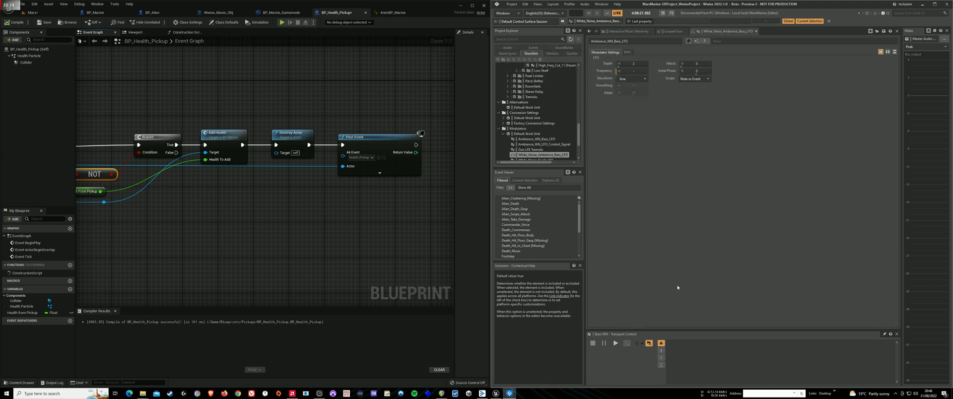
{"action": "left_click", "coordinate": [627, 52]}
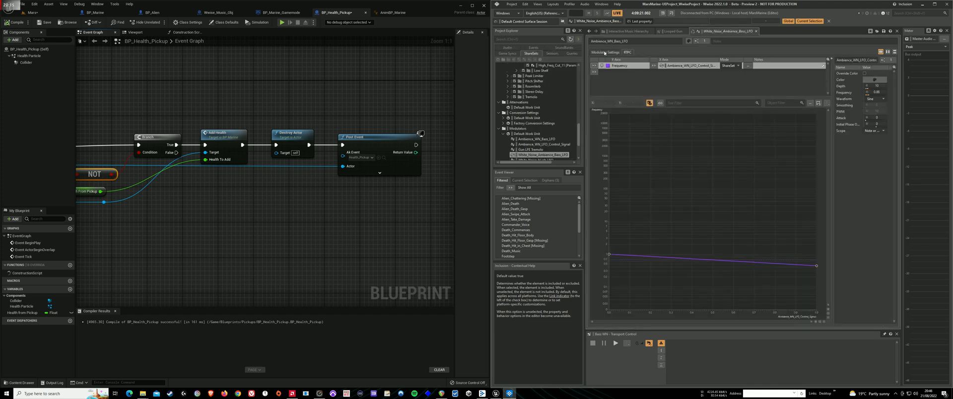
{"action": "double_click", "coordinate": [681, 66]}
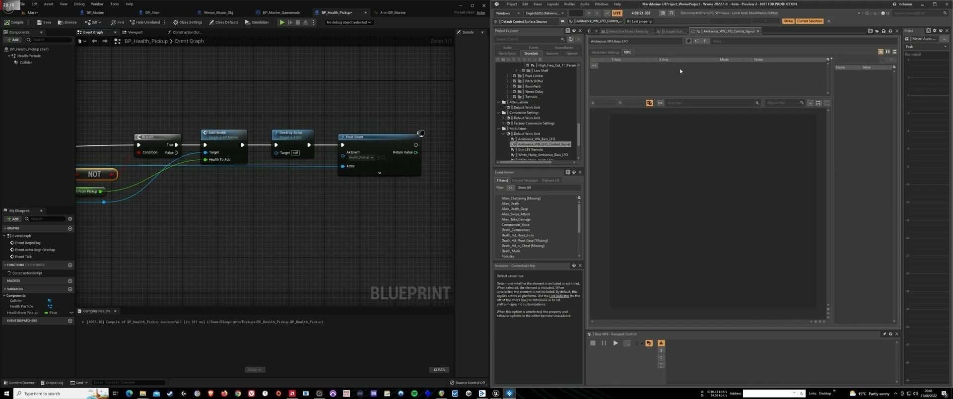
{"action": "left_click", "coordinate": [610, 52]}
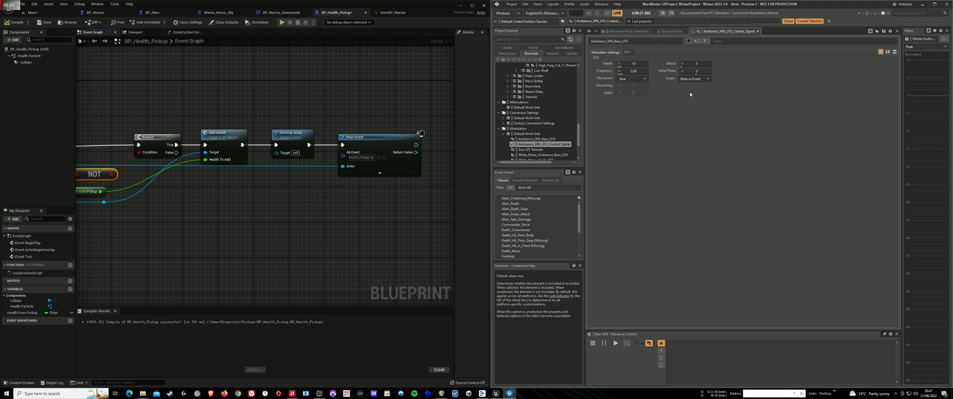
Return to the audio hierarchy and examine the Clicking sound's effects and general settings, including its pitch.
{"action": "left_click", "coordinate": [629, 32]}
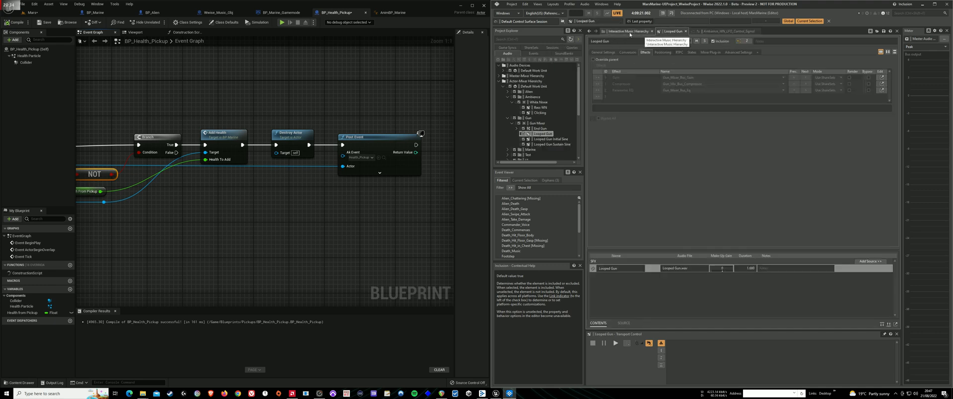
{"action": "scroll", "coordinate": [541, 109], "scroll_direction": "up", "scroll_amount": 3}
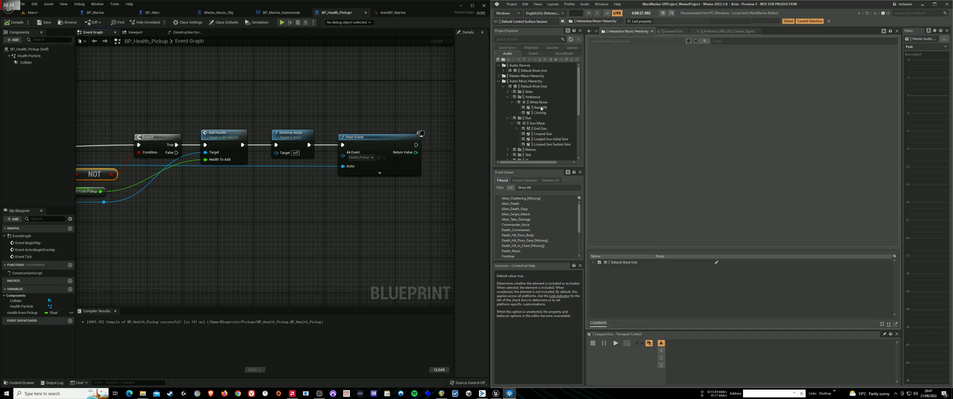
{"action": "left_click", "coordinate": [529, 113]}
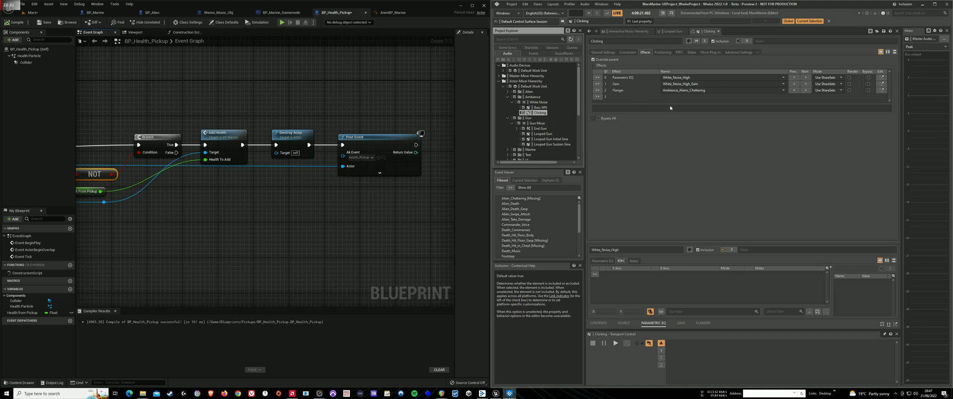
{"action": "left_click", "coordinate": [603, 52]}
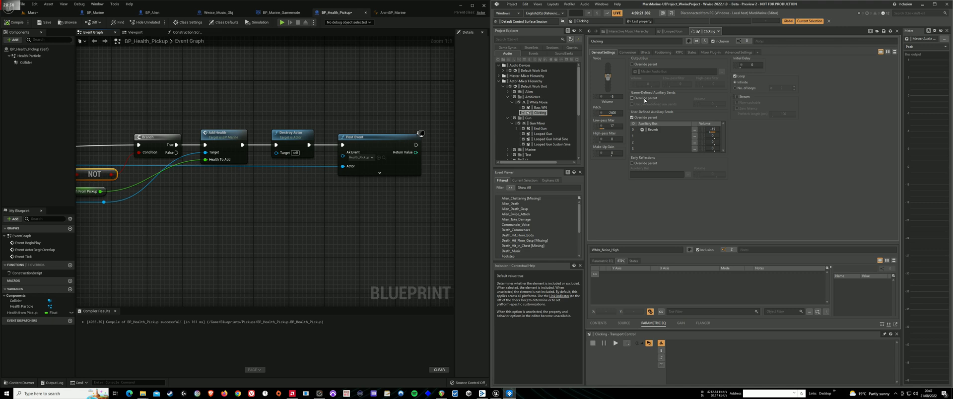
{"action": "left_click", "coordinate": [611, 112]}
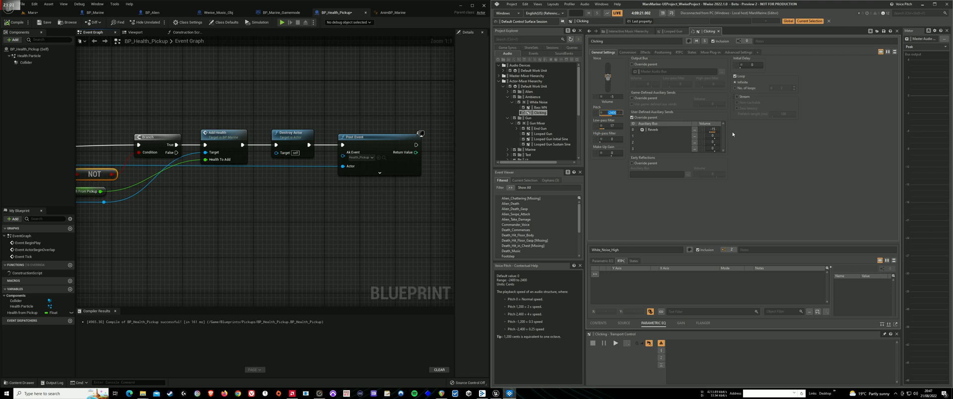
{"action": "left_click", "coordinate": [646, 53]}
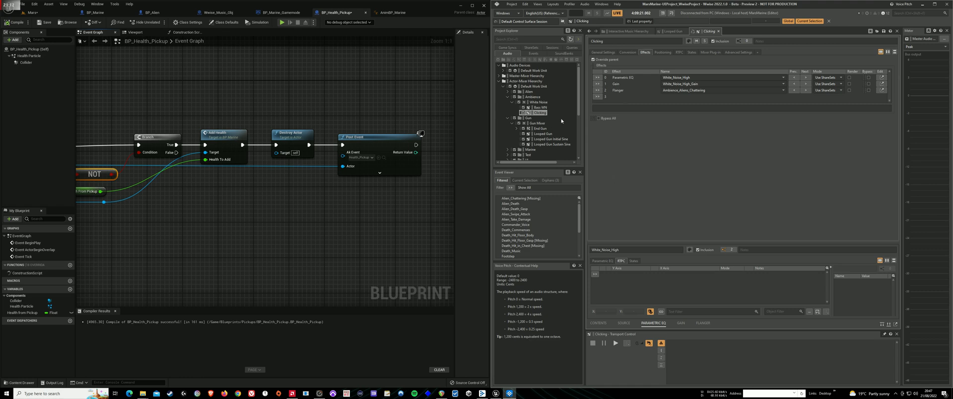
{"action": "left_click", "coordinate": [604, 53]}
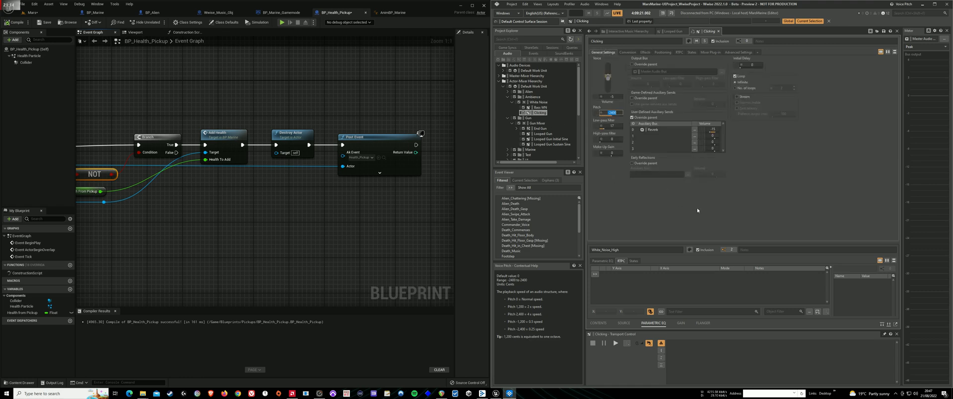
Play the Clicking sound, raise its voice volume, and show its Parametric EQ, Gain and Flanger effects during playback.
{"action": "left_click", "coordinate": [537, 102]}
{"action": "left_click", "coordinate": [538, 113]}
{"action": "key", "text": "space"}
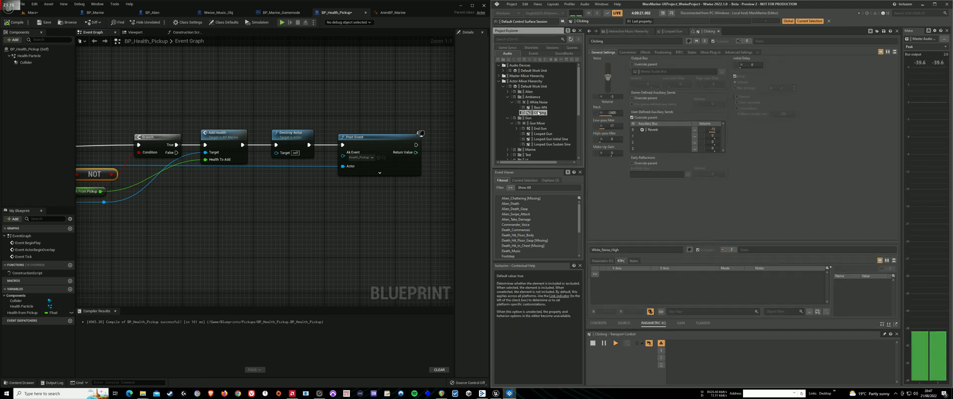
{"action": "left_click", "coordinate": [645, 52]}
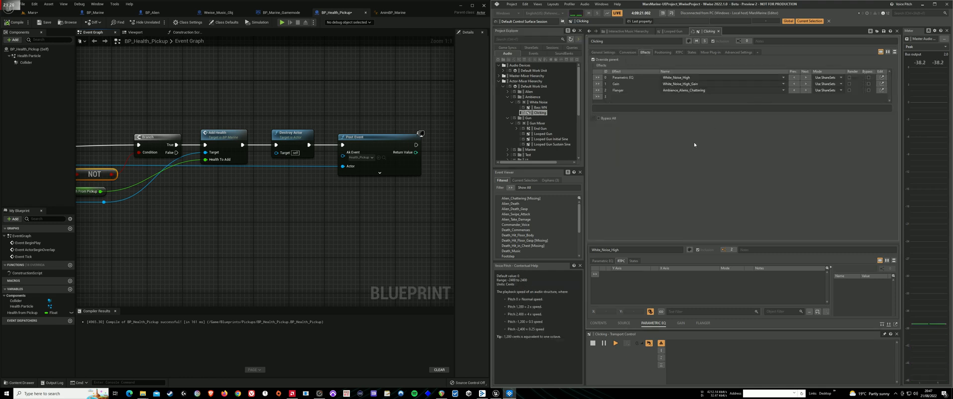
{"action": "left_click", "coordinate": [603, 52]}
{"action": "left_click_drag", "start_coordinate": [607, 72], "coordinate": [608, 61]}
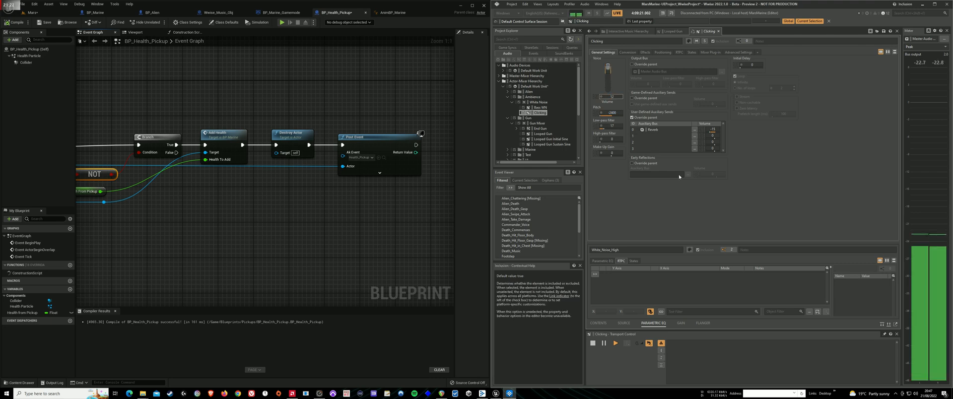
{"action": "left_click", "coordinate": [645, 52]}
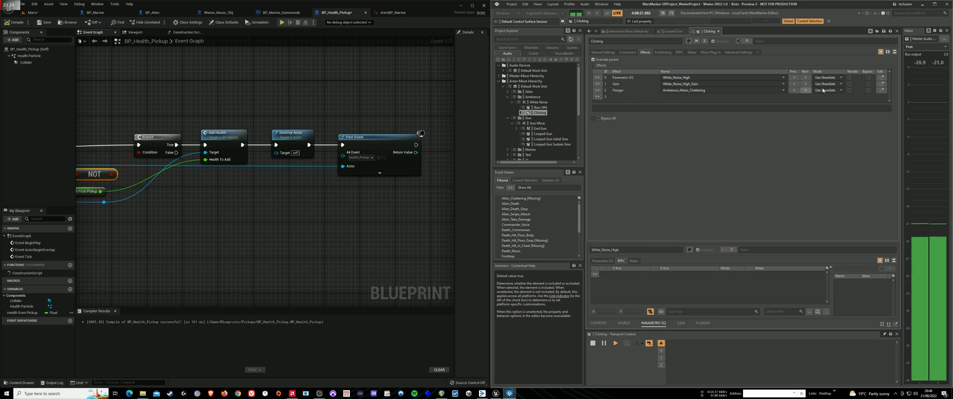
{"action": "left_click", "coordinate": [869, 91]}
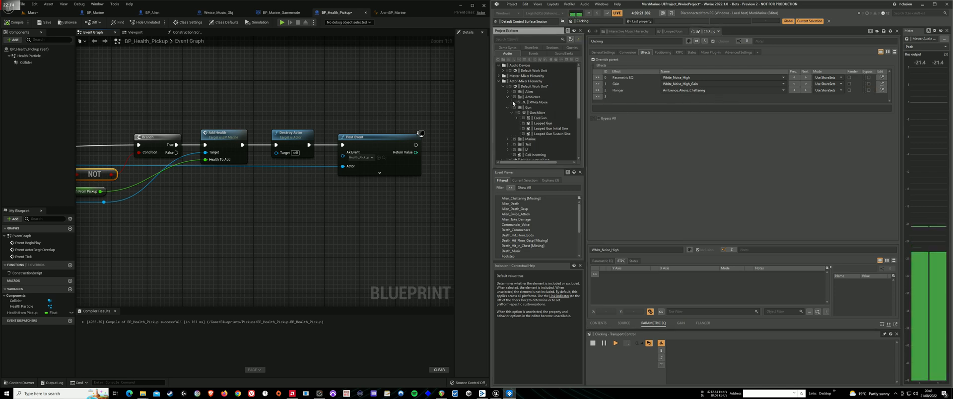
Collapse the White Noise, Gun and Ambience branches, glance into the Alien folder's Alien Body Mixer, and collapse the Actor-Mixer Hierarchy's Default Work Unit.
{"action": "left_click", "coordinate": [512, 102]}
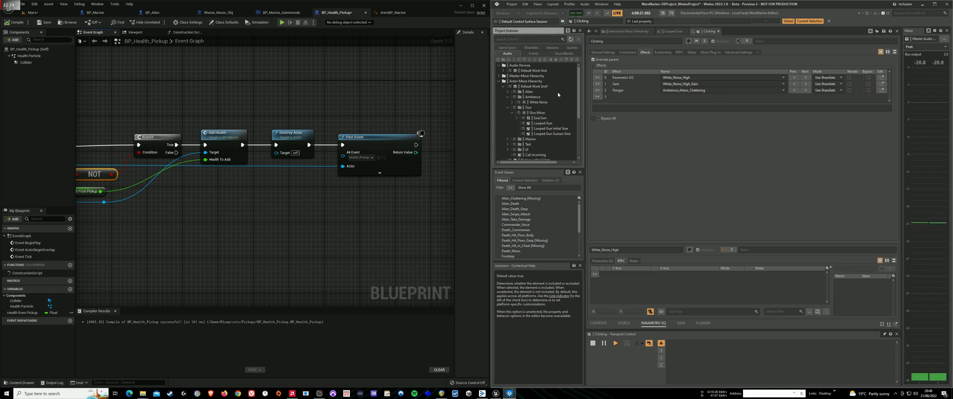
{"action": "left_click", "coordinate": [510, 114]}
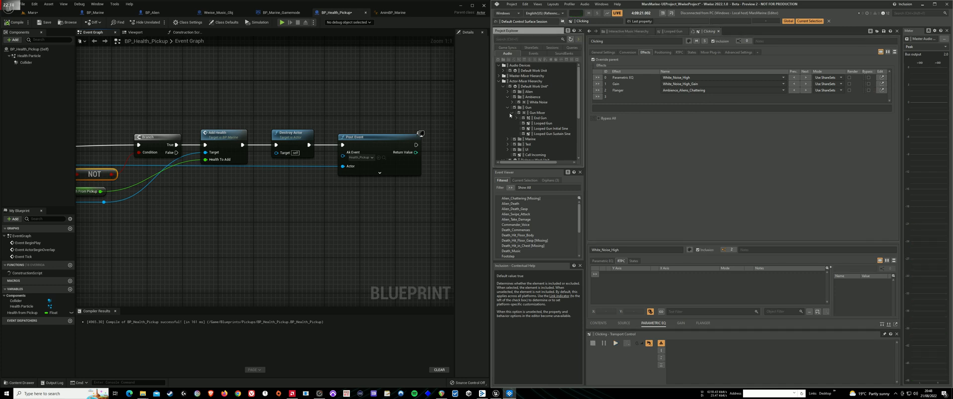
{"action": "left_click", "coordinate": [512, 112]}
{"action": "left_click", "coordinate": [507, 107]}
{"action": "left_click", "coordinate": [507, 97]}
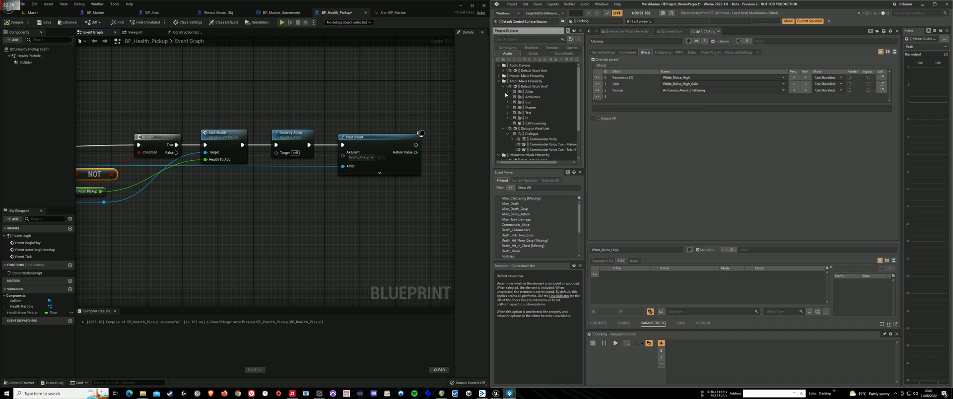
{"action": "left_click", "coordinate": [506, 92]}
{"action": "left_click", "coordinate": [511, 97]}
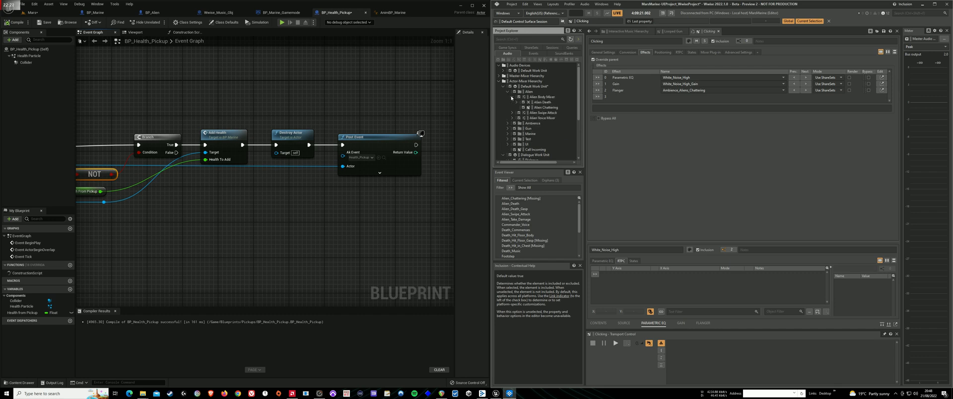
{"action": "left_click", "coordinate": [511, 97]}
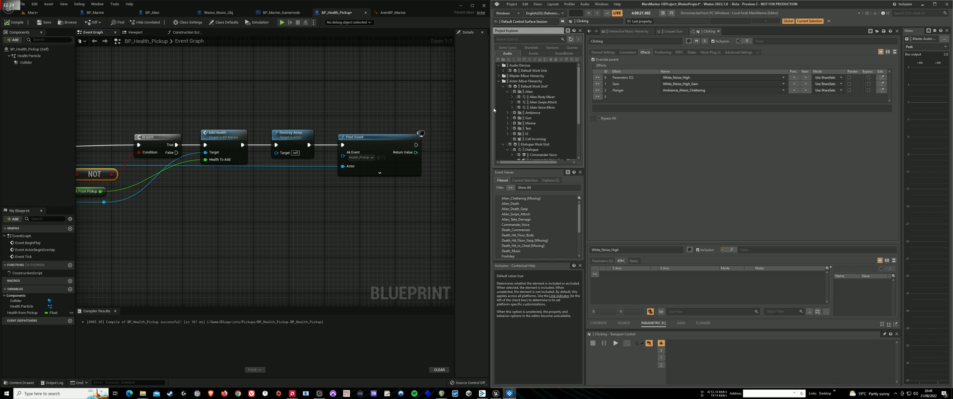
{"action": "left_click", "coordinate": [507, 92]}
{"action": "left_click", "coordinate": [502, 87]}
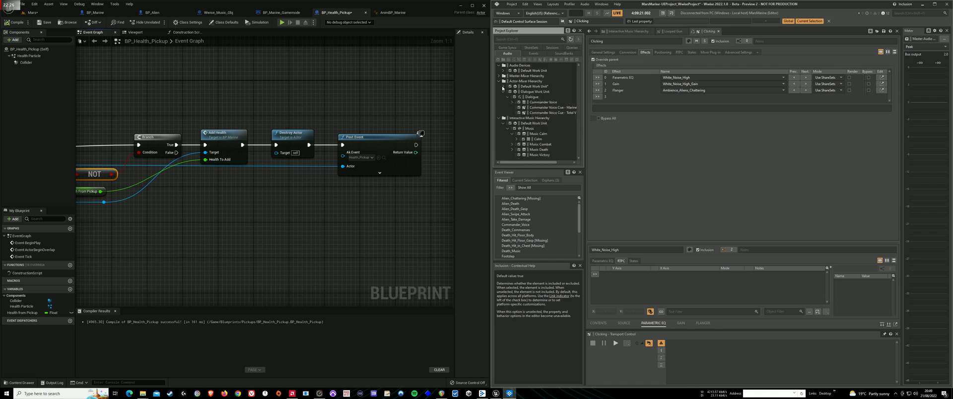
Collapse the Actor-Mixer Hierarchy and examine the Music container's transitions, selecting the one from Music Calm to Music Combat.
{"action": "left_click", "coordinate": [499, 81]}
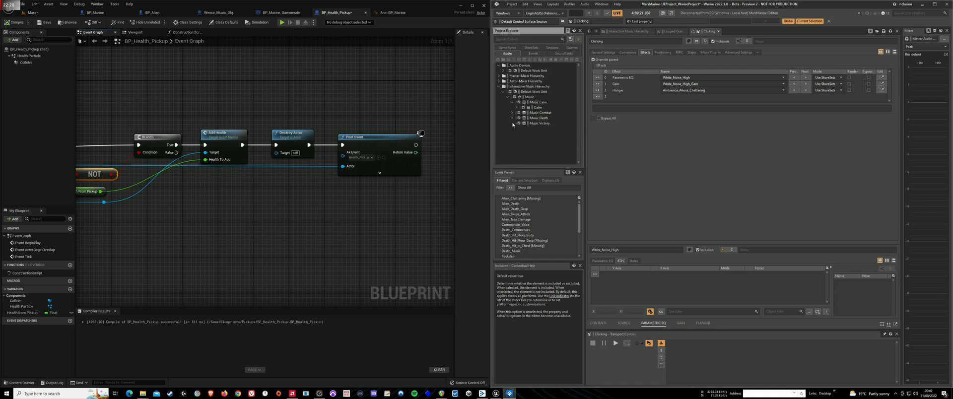
{"action": "left_click", "coordinate": [512, 113]}
{"action": "left_click", "coordinate": [529, 96]}
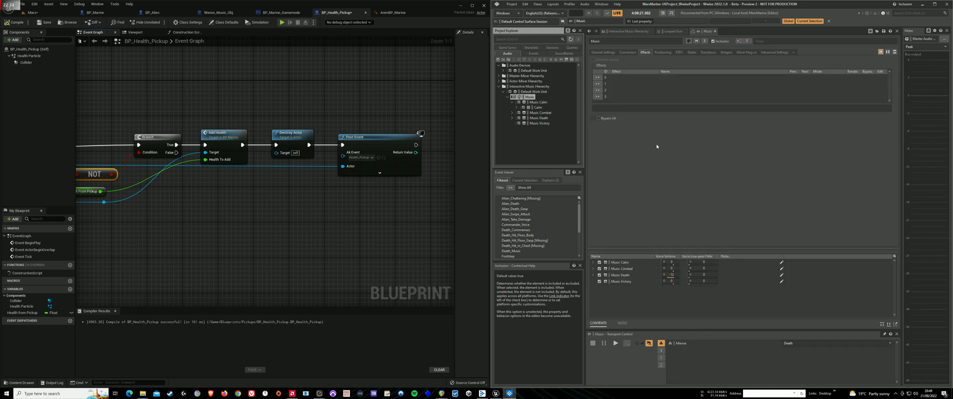
{"action": "left_click", "coordinate": [708, 52]}
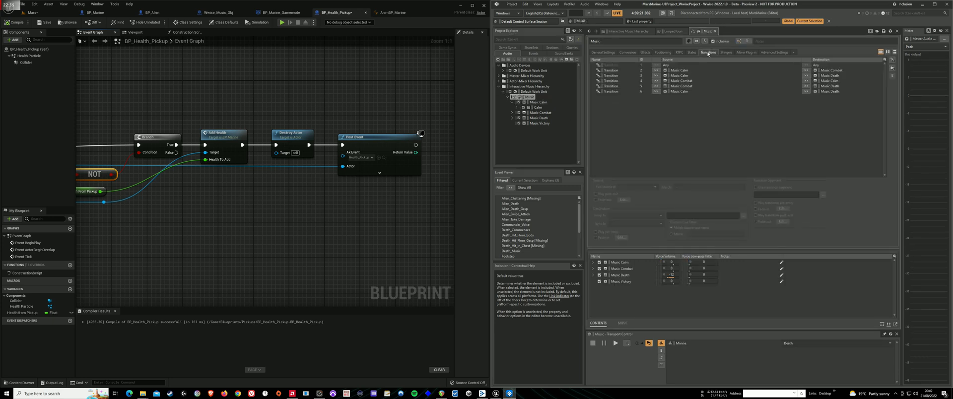
{"action": "left_click", "coordinate": [656, 71]}
{"action": "left_click", "coordinate": [664, 105]}
{"action": "left_click", "coordinate": [806, 70]}
{"action": "left_click", "coordinate": [796, 129]}
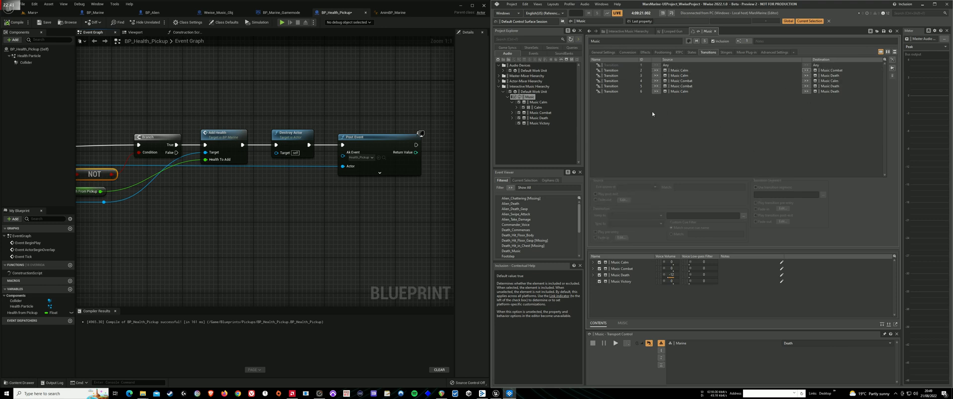
{"action": "left_click", "coordinate": [683, 71]}
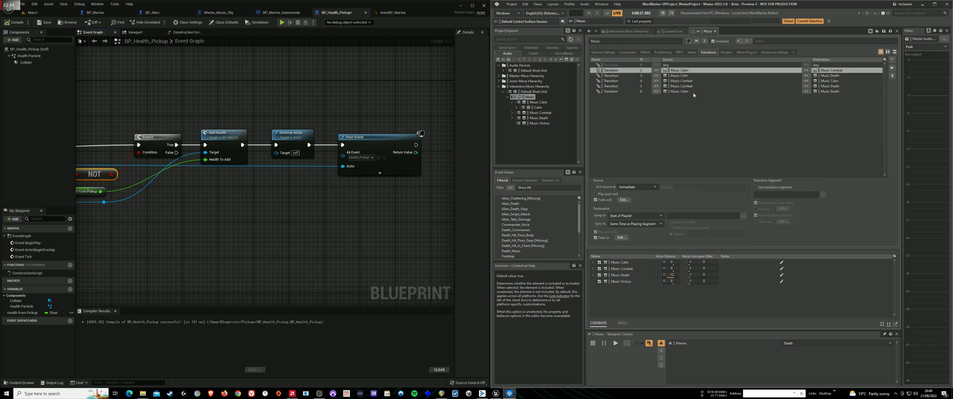
Inspect the general settings of Music Combat and its Combat playlist, and collapse the Interactive Music Hierarchy.
{"action": "double_click", "coordinate": [836, 70]}
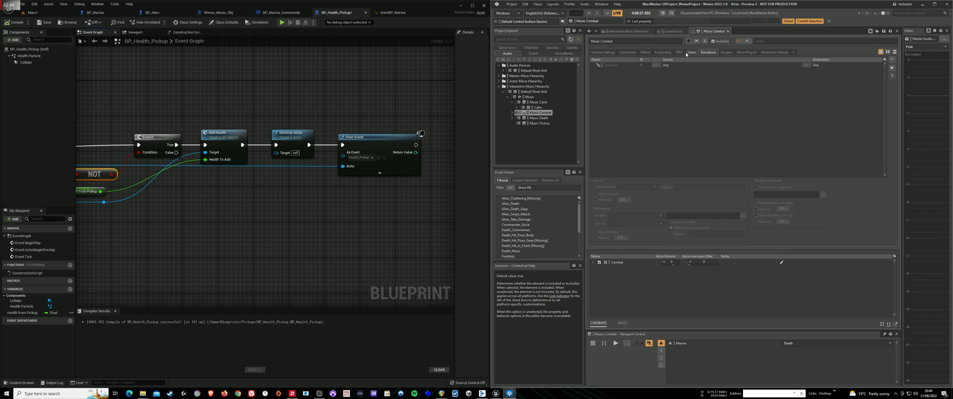
{"action": "left_click", "coordinate": [602, 52]}
{"action": "left_click", "coordinate": [545, 113]}
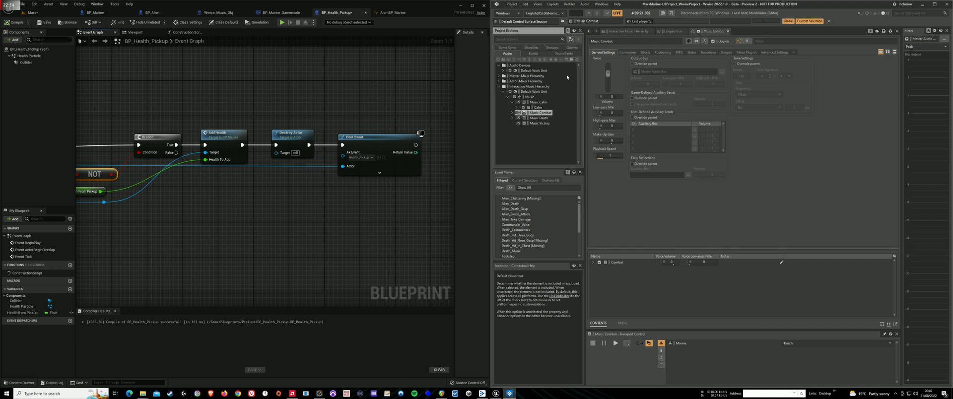
{"action": "left_click", "coordinate": [513, 113]}
{"action": "left_click", "coordinate": [539, 118]}
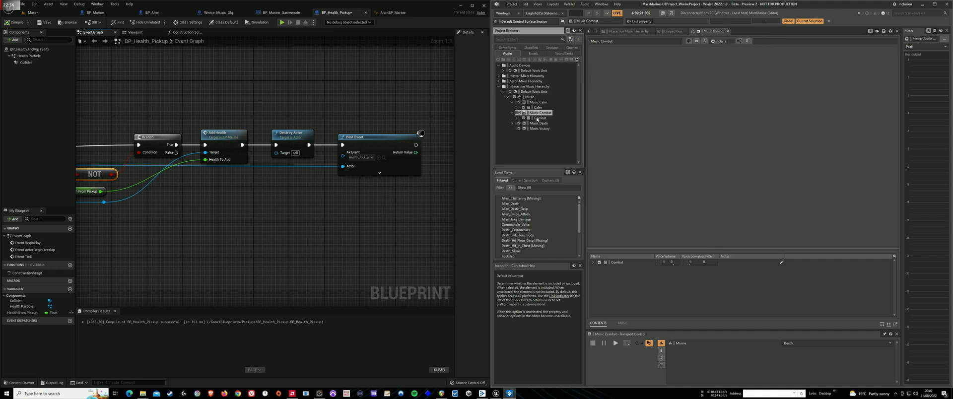
{"action": "left_click", "coordinate": [512, 112]}
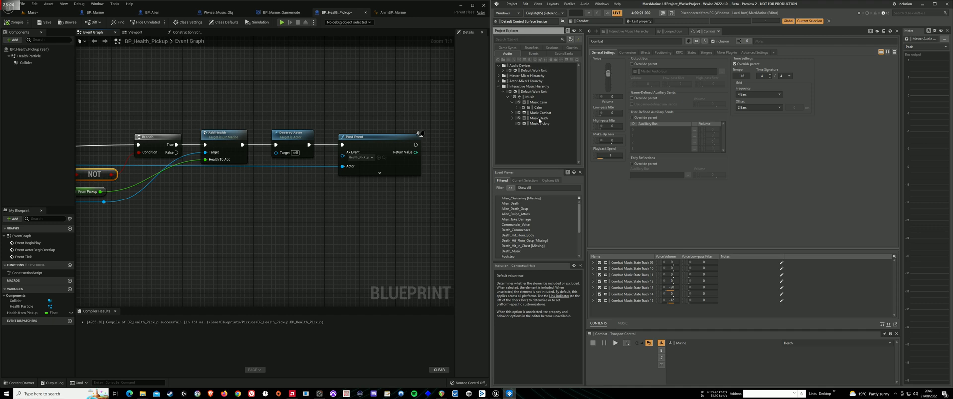
{"action": "left_click", "coordinate": [498, 87]}
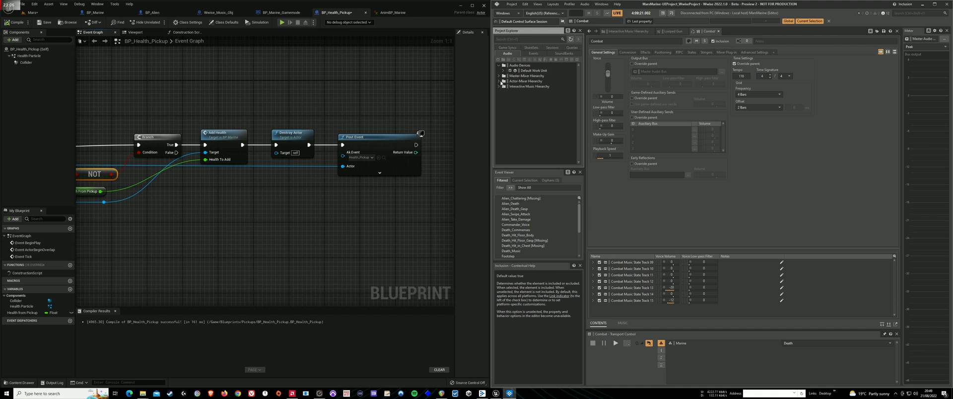
Expand the Actor-Mixer Hierarchy and inspect the Dialogue mixer, the Commander Voice container and the Total Victory voice cue.
{"action": "left_click", "coordinate": [499, 81]}
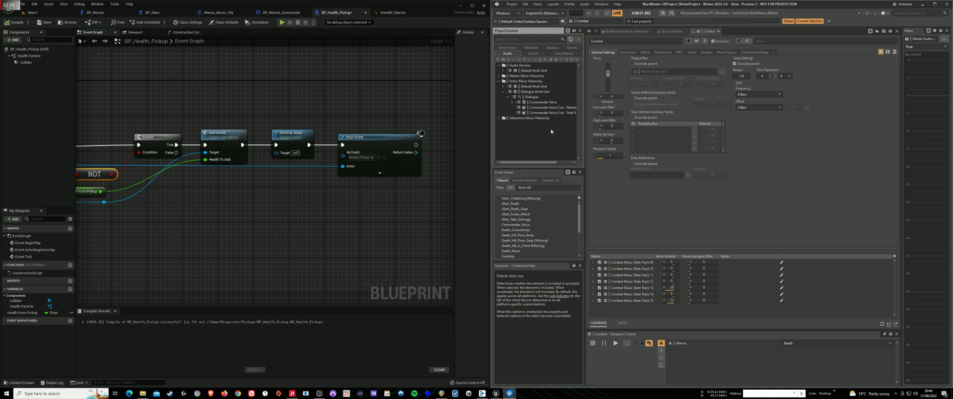
{"action": "left_click", "coordinate": [532, 97]}
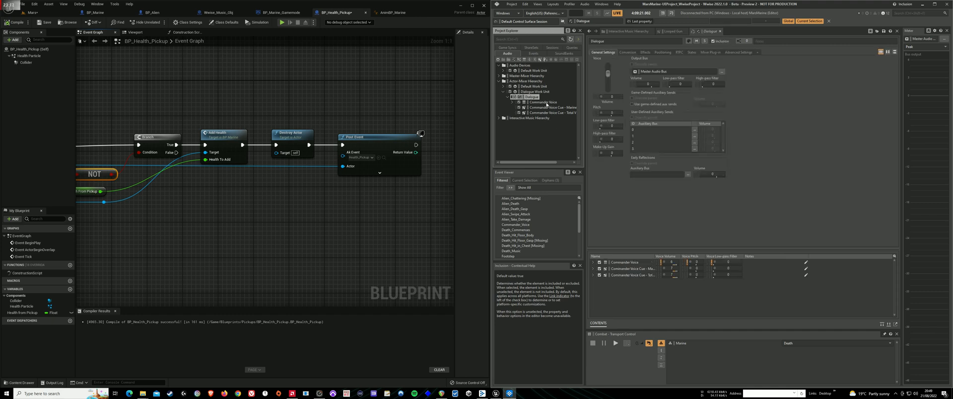
{"action": "left_click", "coordinate": [546, 103]}
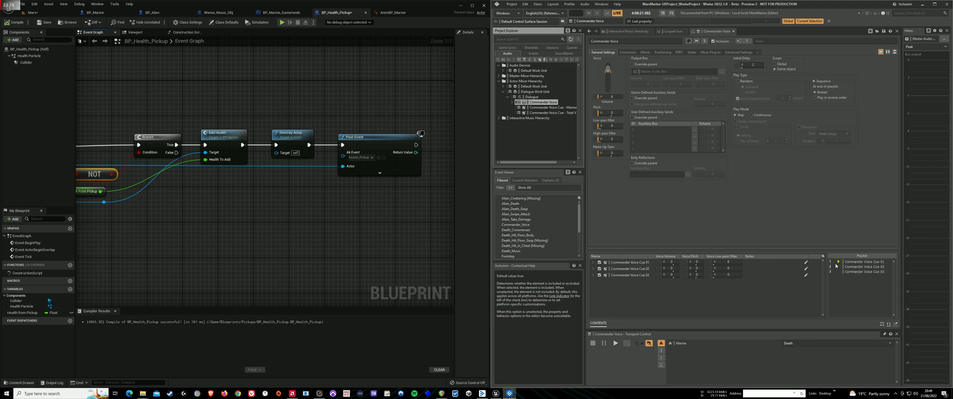
{"action": "left_click", "coordinate": [768, 200]}
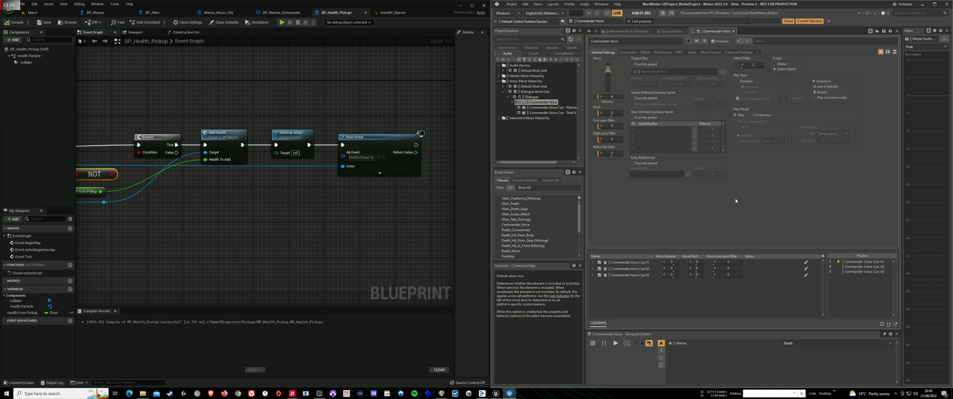
{"action": "left_click", "coordinate": [566, 113]}
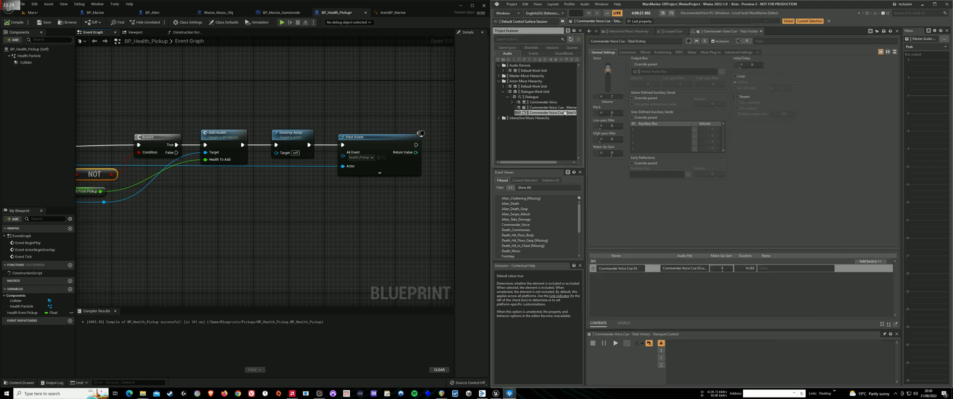
Audition the Commander Voice container and the Total Victory voice cue.
{"action": "left_click", "coordinate": [545, 102]}
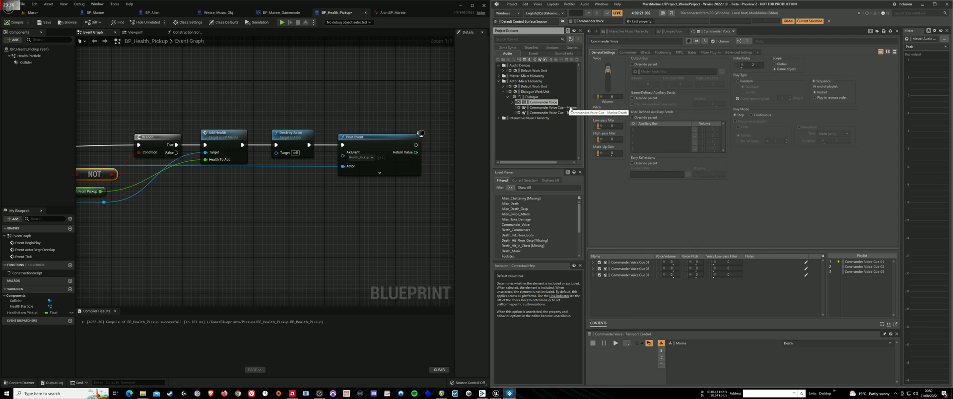
{"action": "left_click", "coordinate": [717, 207]}
{"action": "key", "text": "space"}
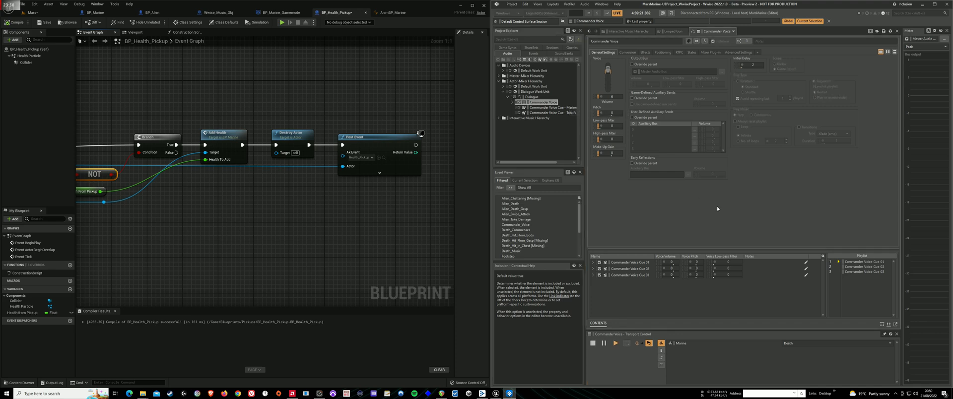
{"action": "left_click", "coordinate": [542, 108]}
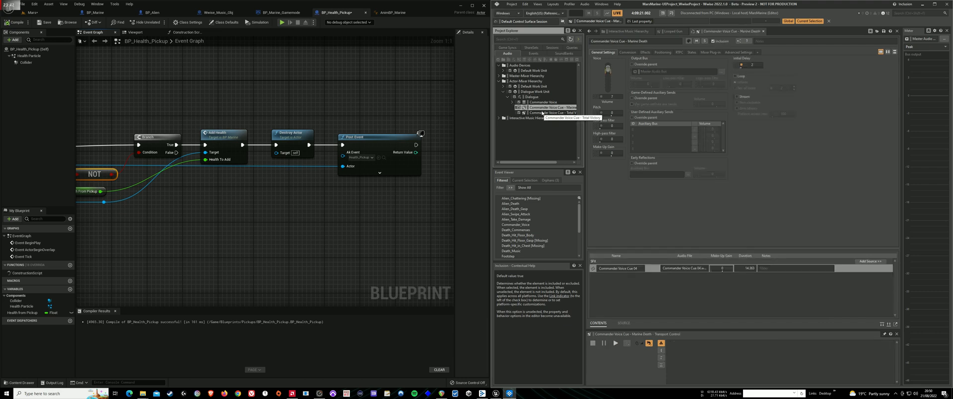
{"action": "left_click", "coordinate": [533, 114]}
{"action": "left_click", "coordinate": [616, 343]}
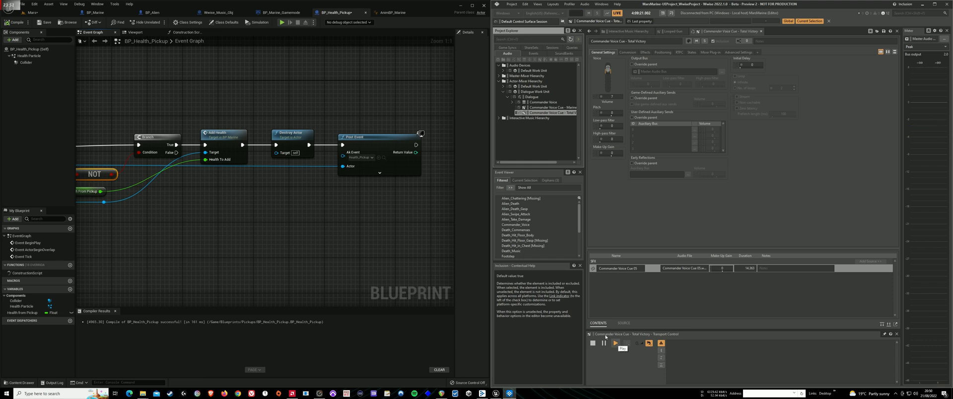
Play the Marine Death voice cue of the commander and stop its playback.
{"action": "left_click", "coordinate": [554, 107]}
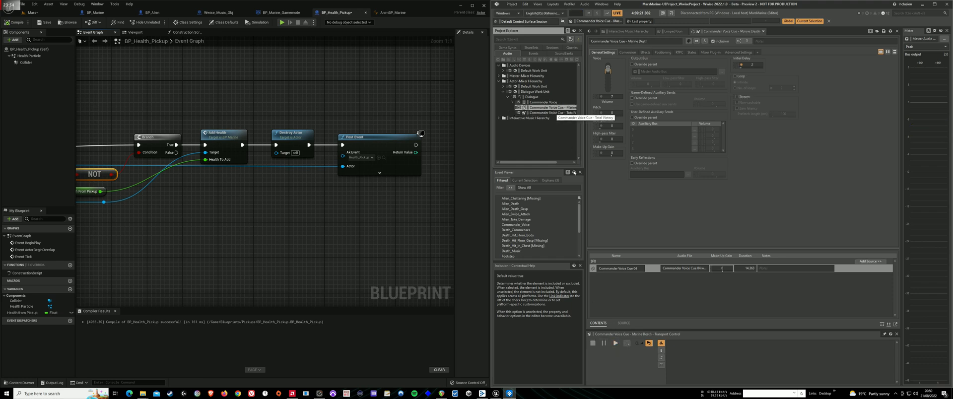
{"action": "left_click", "coordinate": [615, 344]}
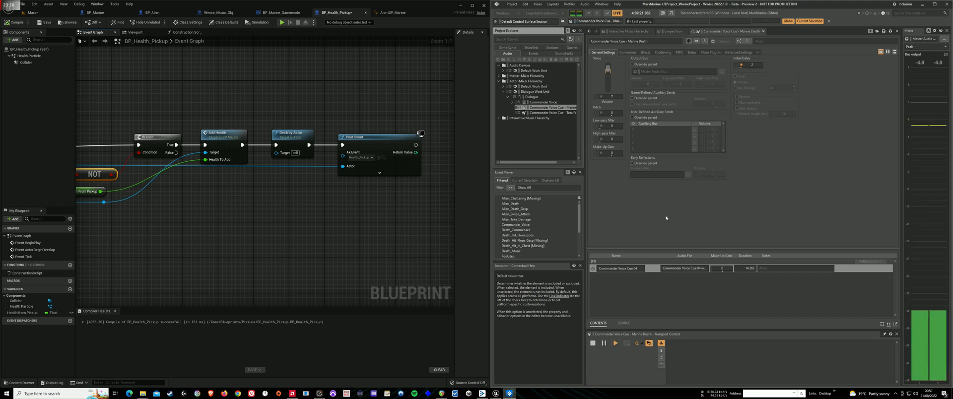
{"action": "left_click", "coordinate": [593, 343]}
Return to the Commander Voice container, play its sequenced voice cues, and stop the playback.
{"action": "key", "text": "Down"}
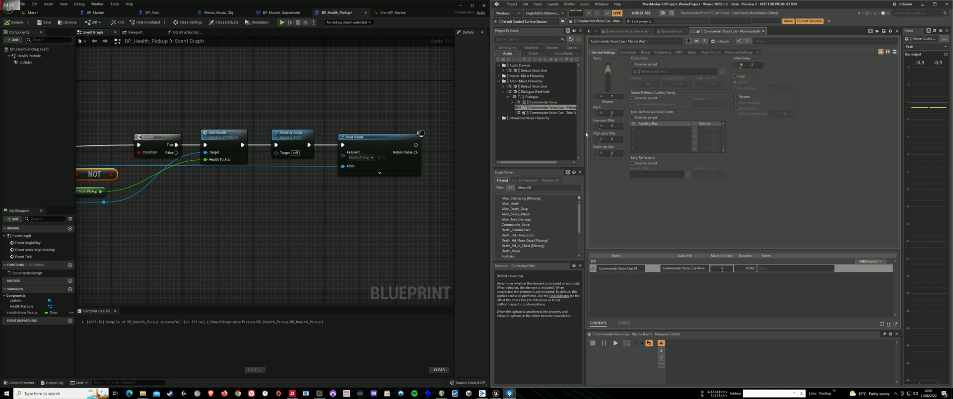
{"action": "key", "text": "Up"}
{"action": "key", "text": "Up"}
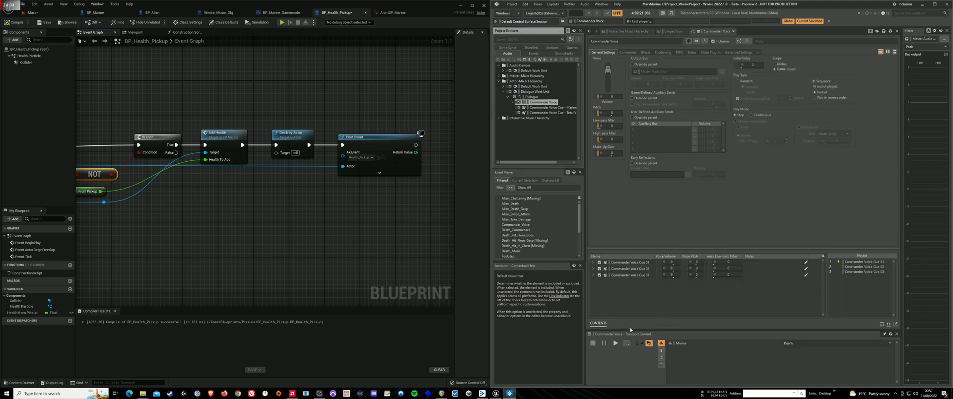
{"action": "left_click", "coordinate": [617, 344]}
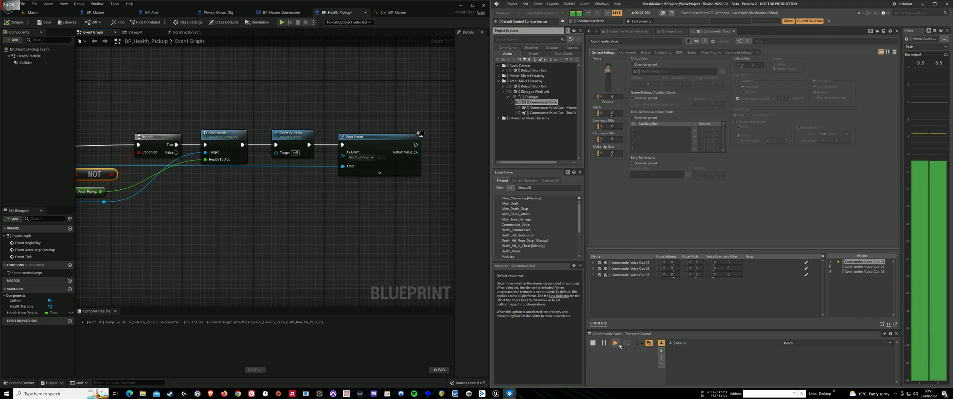
{"action": "left_click", "coordinate": [618, 344]}
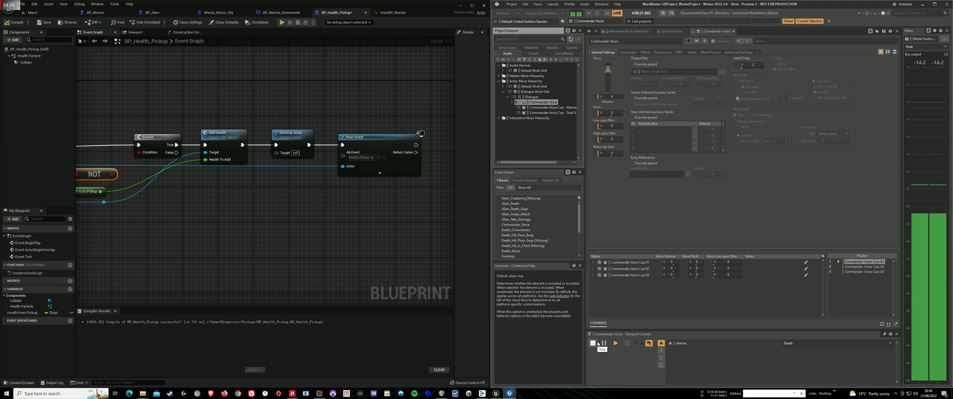
{"action": "left_click", "coordinate": [598, 344]}
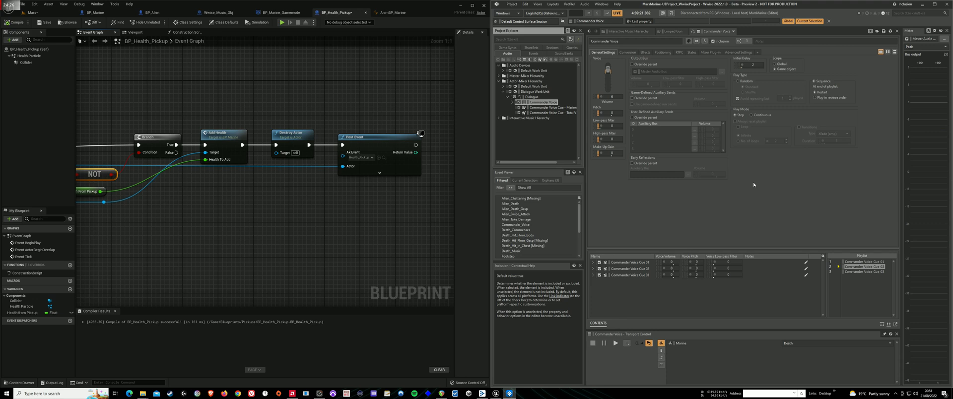
Collapse the Dialogue Work Unit and the Actor-Mixer Hierarchy.
{"action": "left_click", "coordinate": [504, 91]}
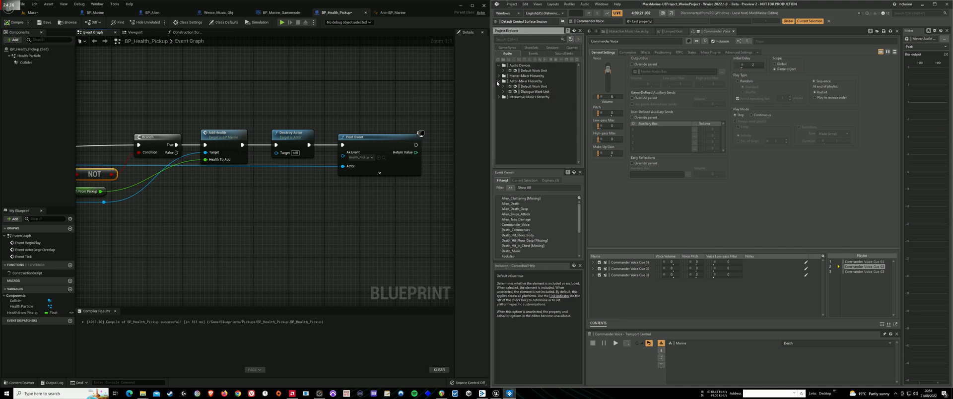
{"action": "left_click", "coordinate": [498, 82]}
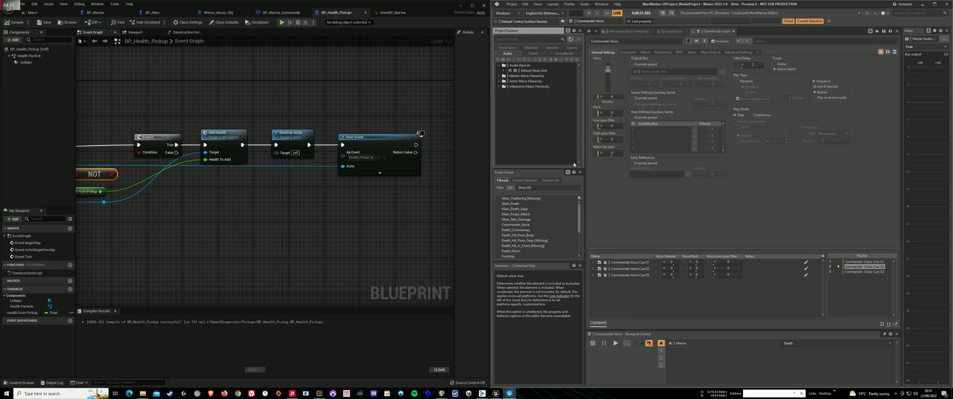
{"action": "left_click", "coordinate": [357, 111]}
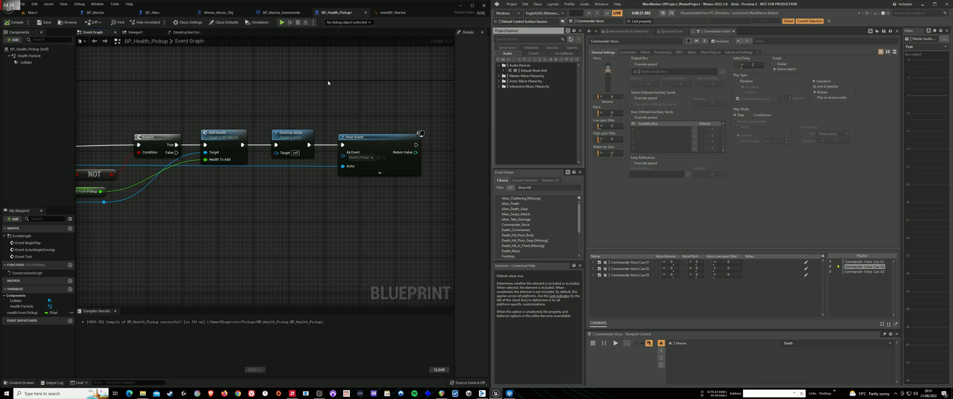
{"action": "left_click", "coordinate": [603, 192]}
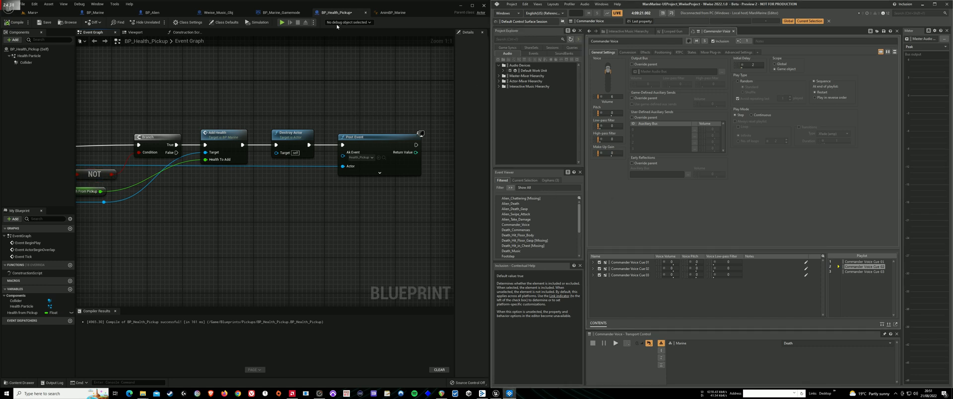
Switch to the Mars level and start a play-in-editor session with the viewport controlling the marine.
{"action": "left_click", "coordinate": [35, 12]}
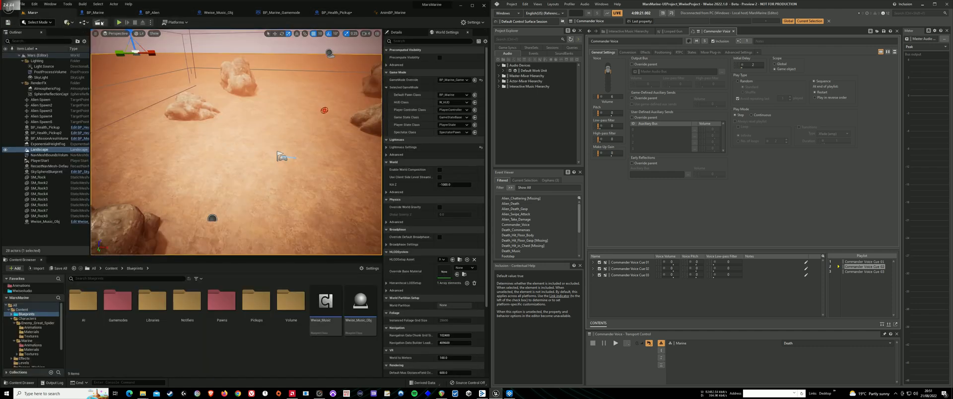
{"action": "left_click", "coordinate": [119, 23]}
{"action": "left_click", "coordinate": [236, 141]}
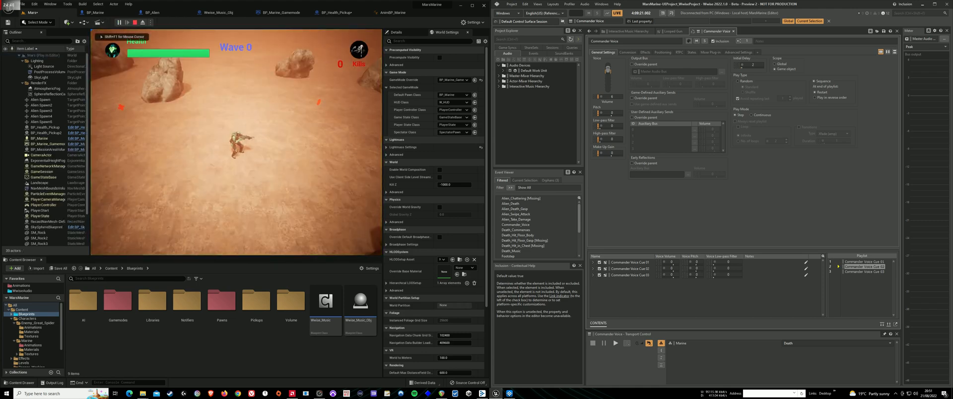
Run the marine around the rocky terrain in several directions to demonstrate the game before wave 1.
{"action": "key", "text": "d"}
{"action": "key", "text": "s"}
{"action": "key", "text": "a"}
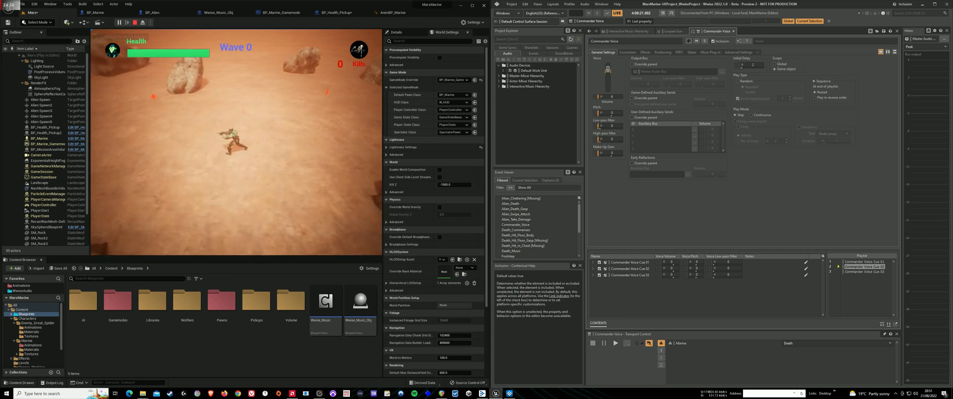
{"action": "key", "text": "w"}
{"action": "key", "text": "d"}
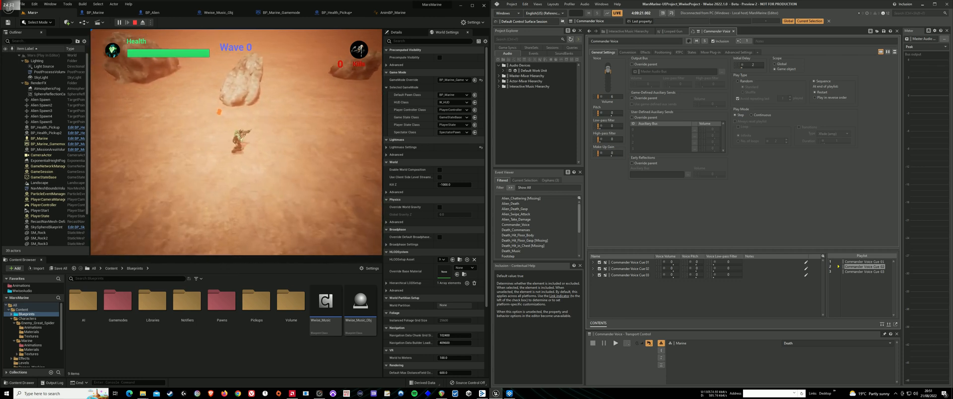
{"action": "key", "text": "d"}
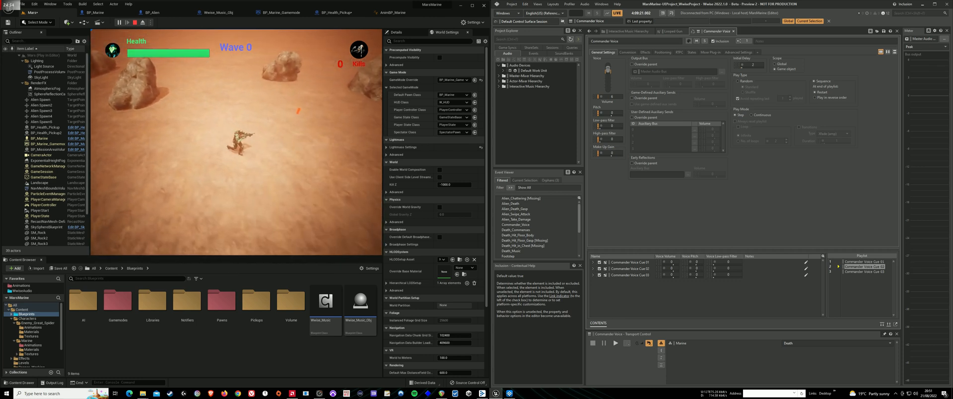
{"action": "key", "text": "d"}
{"action": "key", "text": "s"}
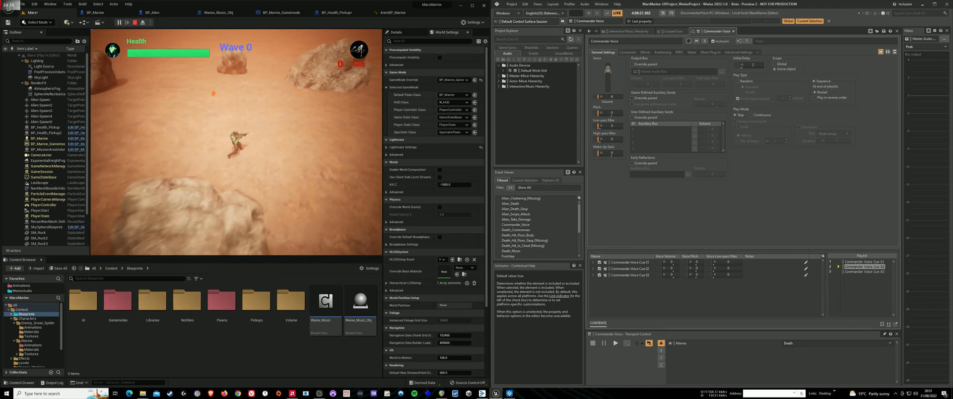
{"action": "key", "text": "a"}
{"action": "key", "text": "w"}
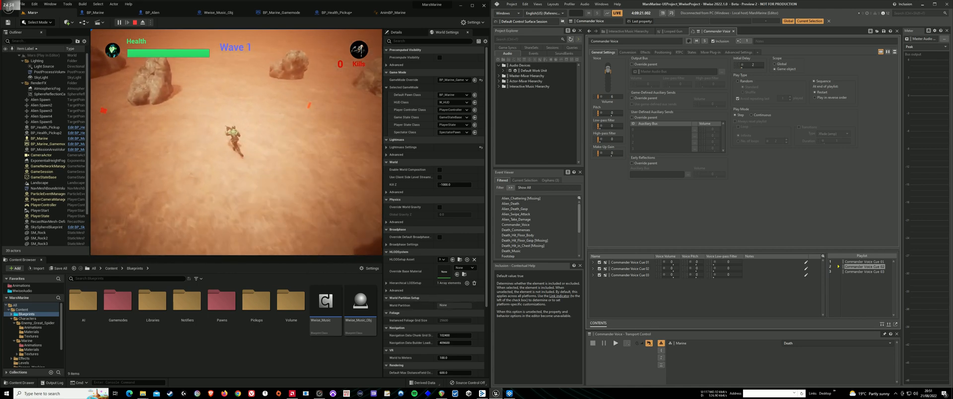
Fight the wave 1 aliens with the marine, manoeuvring around them while shooting.
{"action": "key", "text": "s"}
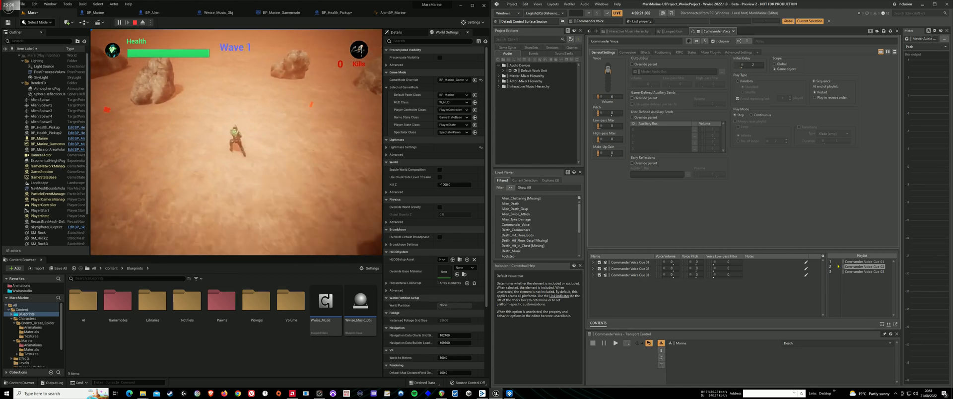
{"action": "key", "text": "w"}
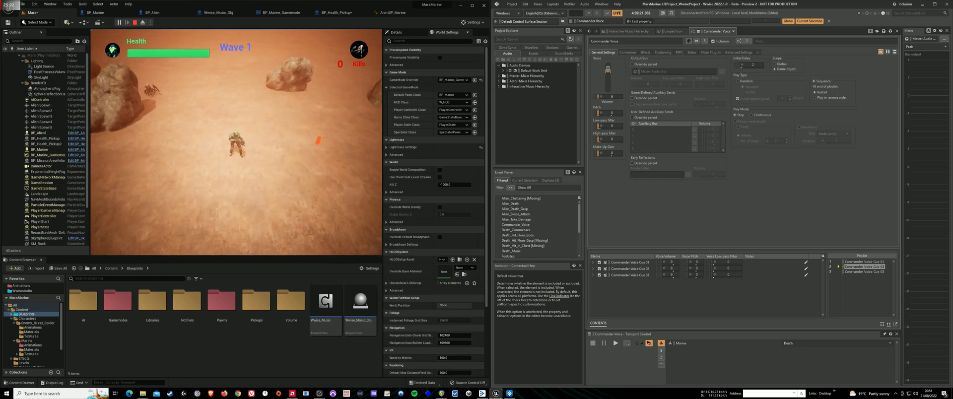
{"action": "key", "text": "w"}
{"action": "key", "text": "a"}
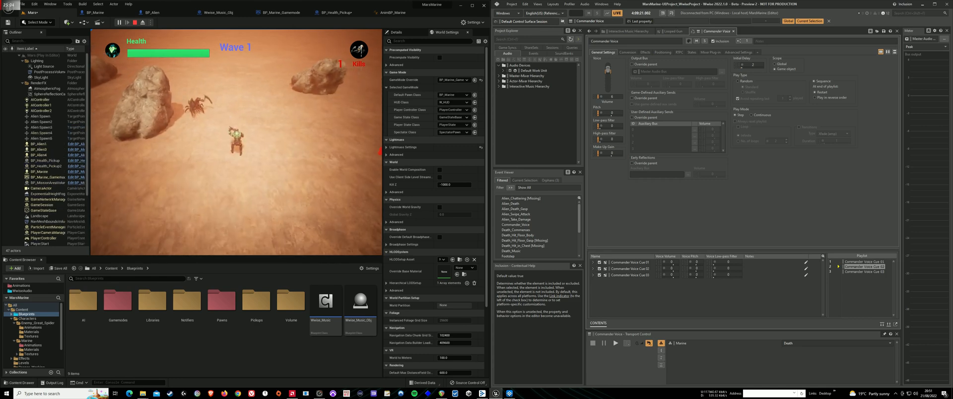
{"action": "key", "text": "w"}
{"action": "key", "text": "s"}
{"action": "key", "text": "d"}
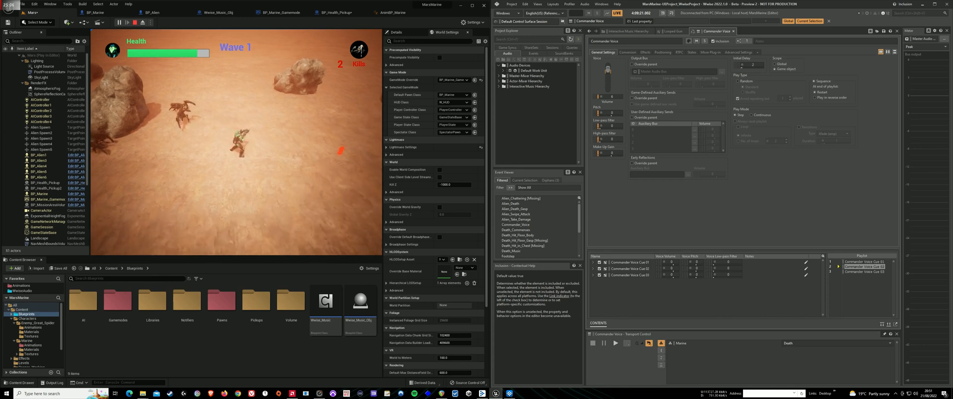
{"action": "key", "text": "s"}
{"action": "key", "text": "a"}
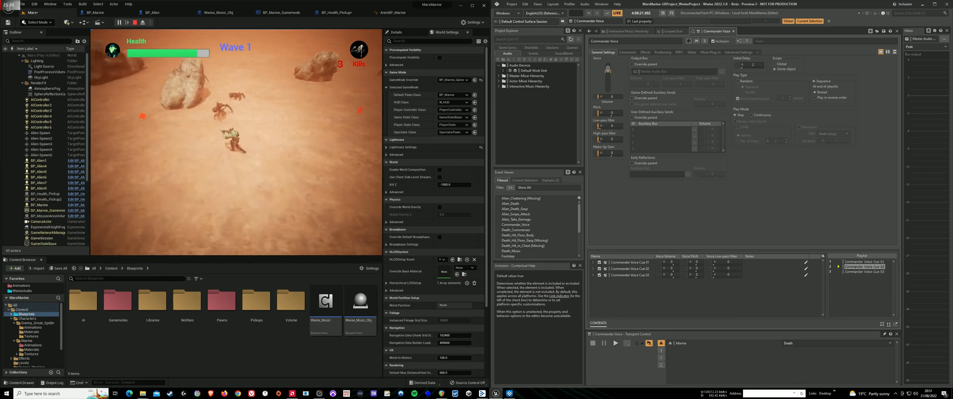
{"action": "key", "text": "a"}
{"action": "key", "text": "w"}
{"action": "key", "text": "d"}
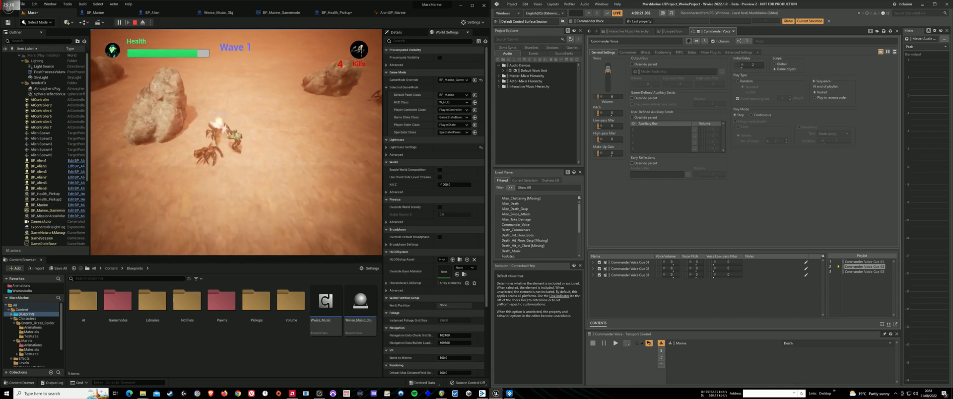
{"action": "key", "text": "s"}
{"action": "key", "text": "d"}
{"action": "key", "text": "d"}
{"action": "key", "text": "s"}
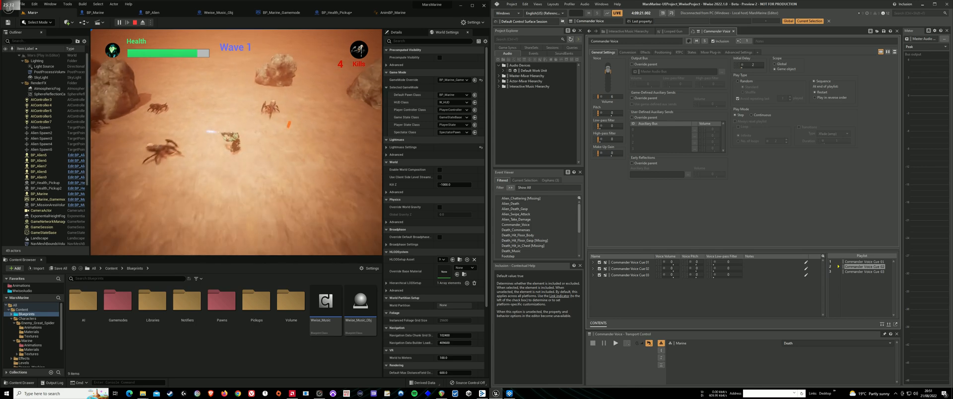
{"action": "key", "text": "s"}
{"action": "key", "text": "w"}
{"action": "key", "text": "d"}
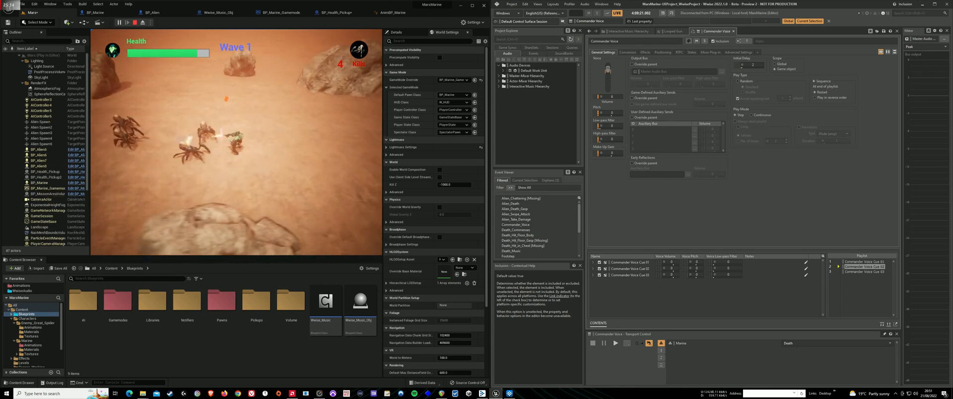
{"action": "key", "text": "d"}
{"action": "key", "text": "a"}
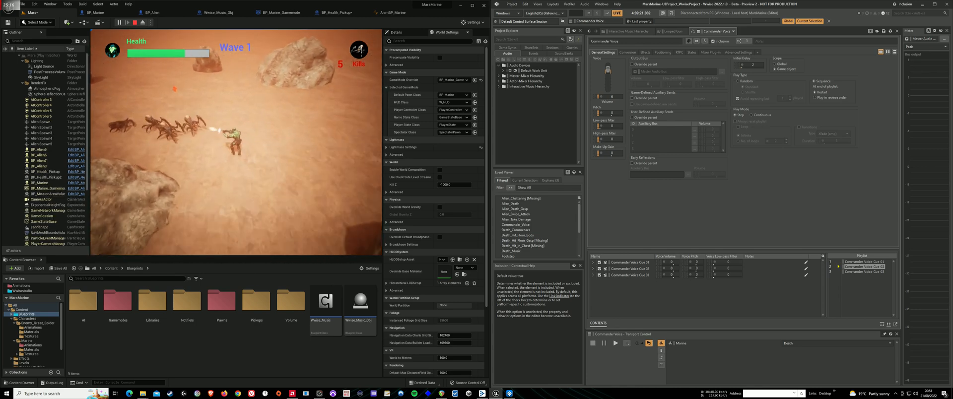
{"action": "key", "text": "d"}
{"action": "key", "text": "w"}
{"action": "key", "text": "a"}
{"action": "key", "text": "d"}
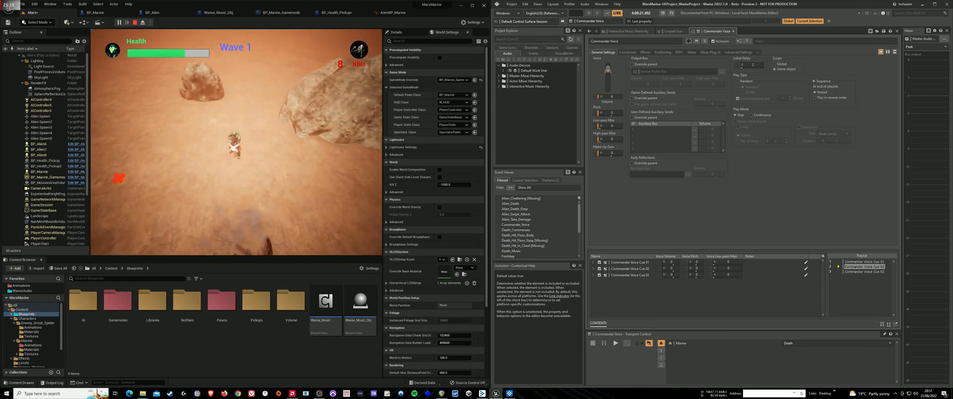
{"action": "key", "text": "a"}
{"action": "key", "text": "s"}
{"action": "key", "text": "d"}
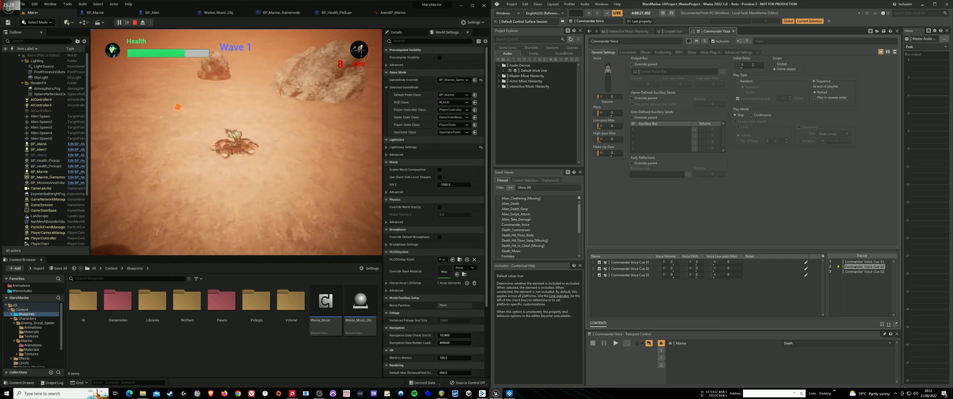
{"action": "key", "text": "a"}
Run the marine over a health pickup at the beginning of wave 2 to restore his health.
{"action": "key", "text": "a"}
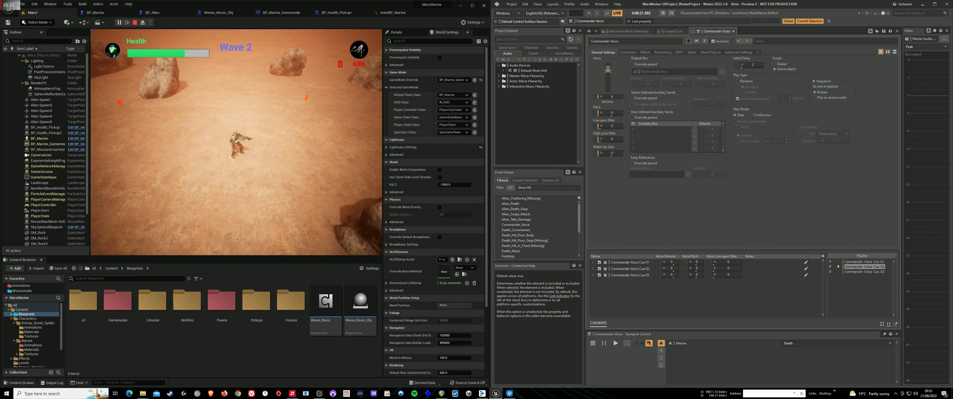
{"action": "key", "text": "d"}
{"action": "key", "text": "w"}
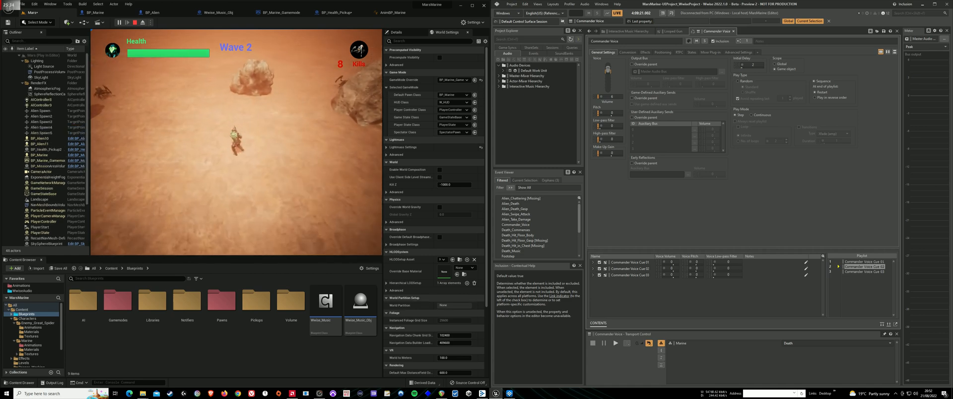
Fight the wave 2 aliens with the marine, circling away from the swarm while shooting.
{"action": "key", "text": "w"}
{"action": "key", "text": "a"}
{"action": "key", "text": "d"}
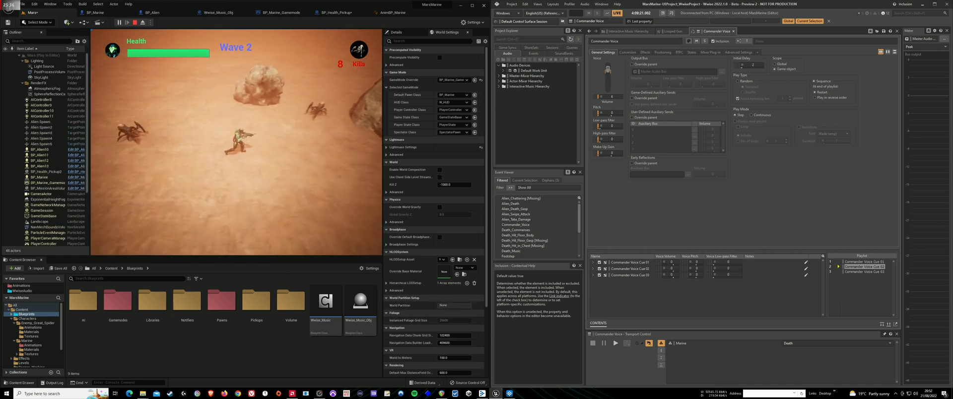
{"action": "key", "text": "d"}
{"action": "key", "text": "s"}
{"action": "key", "text": "w"}
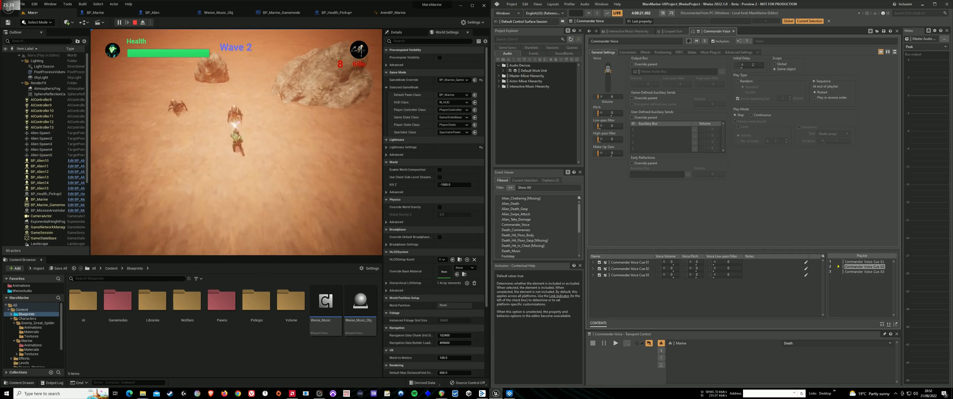
{"action": "key", "text": "d"}
{"action": "key", "text": "a"}
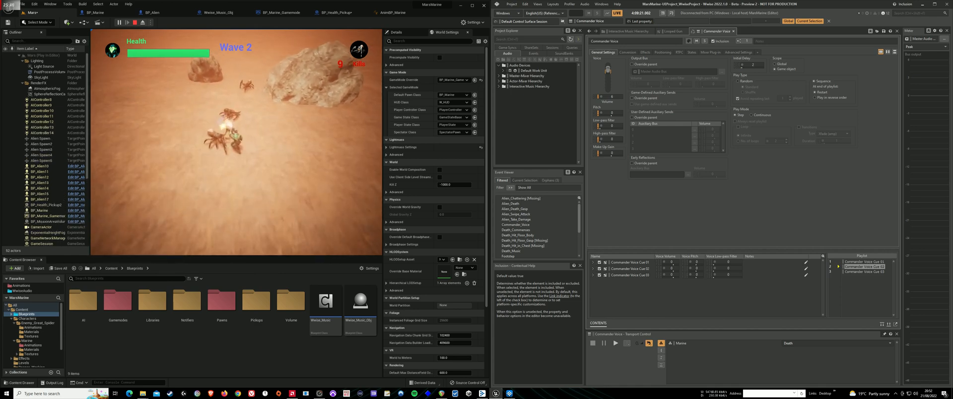
{"action": "key", "text": "w"}
{"action": "key", "text": "a"}
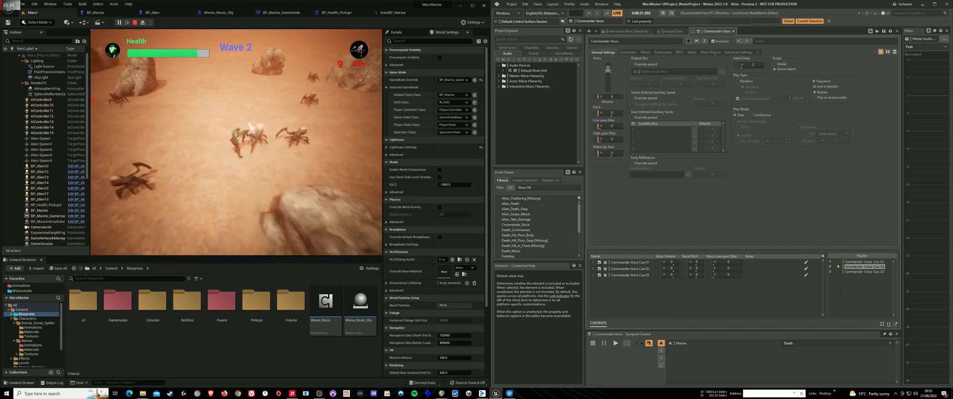
{"action": "key", "text": "w"}
{"action": "key", "text": "w"}
{"action": "key", "text": "d"}
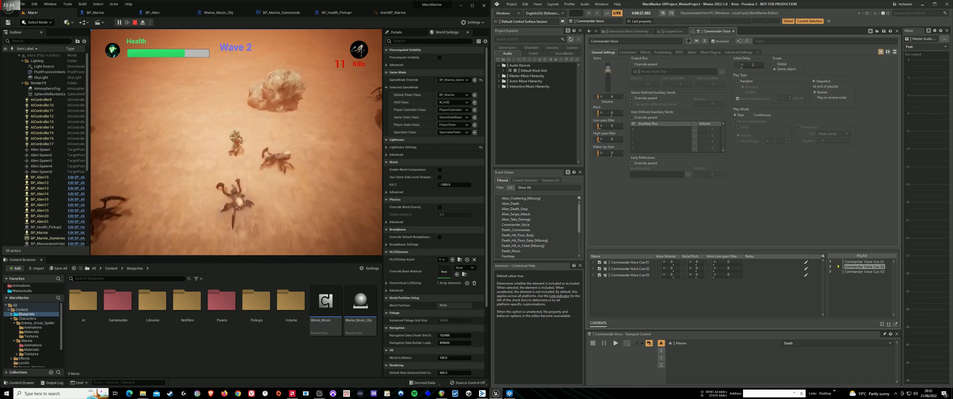
{"action": "key", "text": "d"}
{"action": "key", "text": "d"}
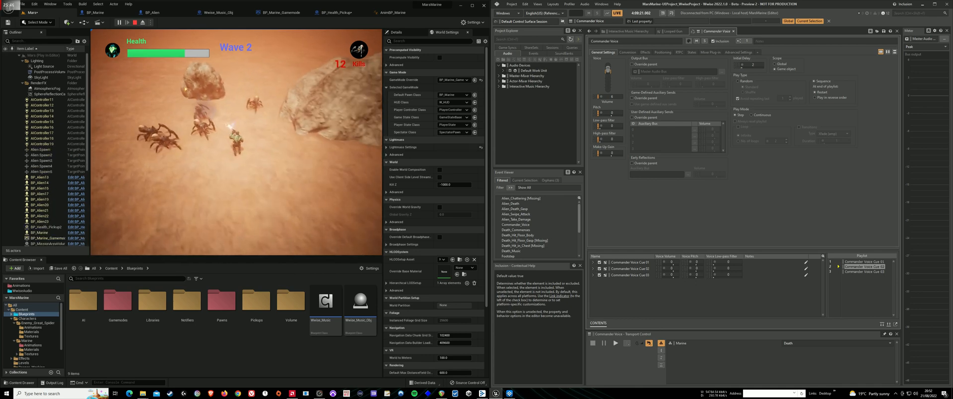
{"action": "key", "text": "a"}
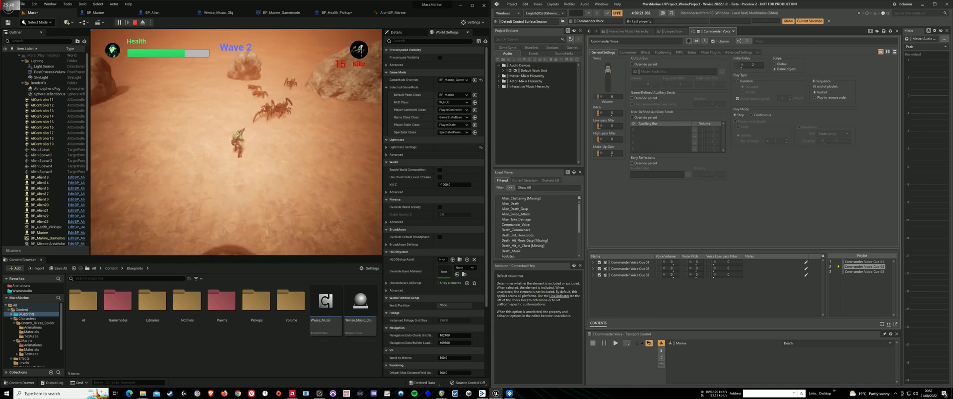
{"action": "key", "text": "a"}
{"action": "key", "text": "d"}
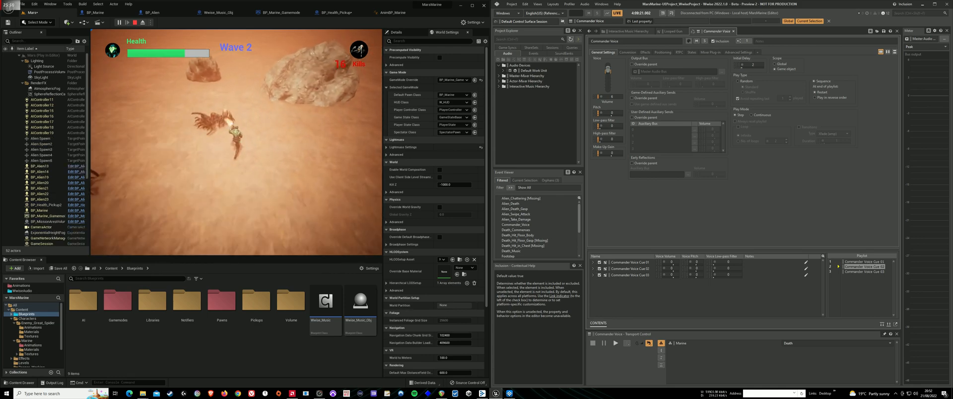
{"action": "key", "text": "s"}
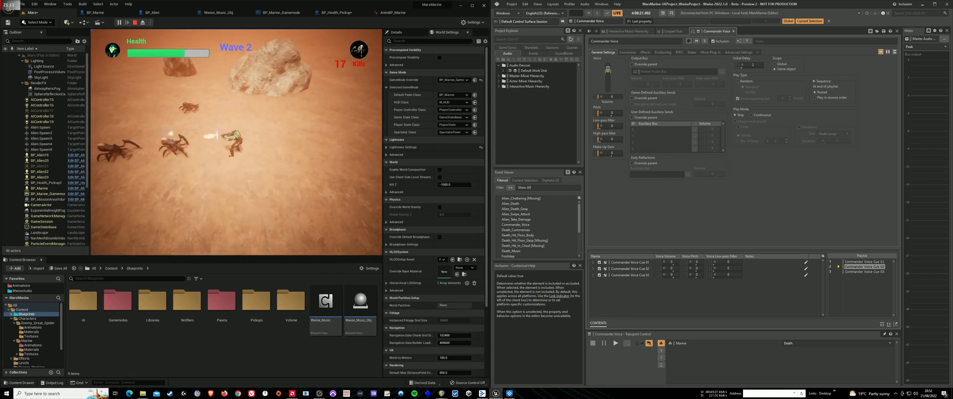
{"action": "key", "text": "d"}
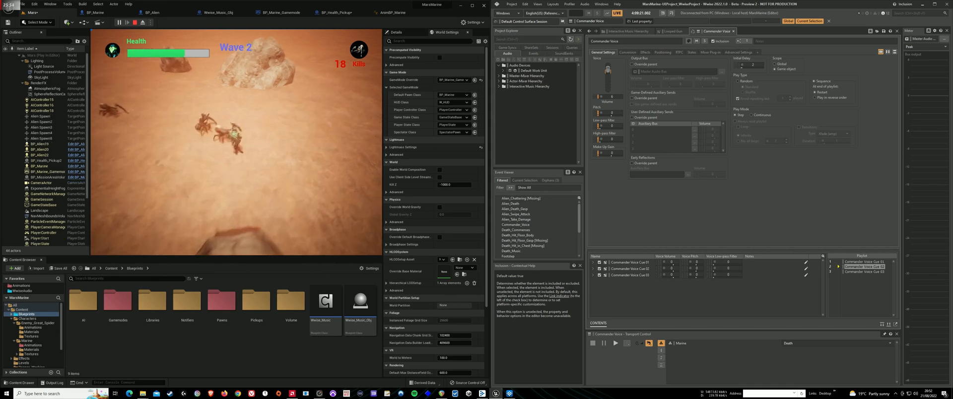
{"action": "key", "text": "s"}
{"action": "key", "text": "a"}
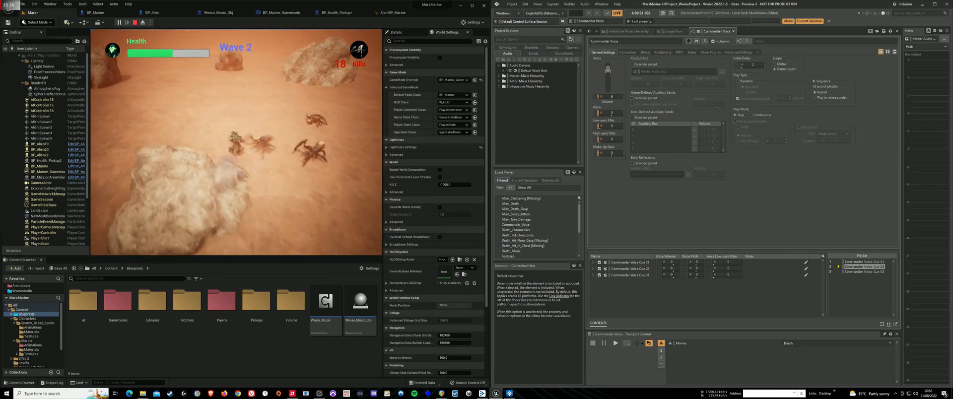
{"action": "key", "text": "a"}
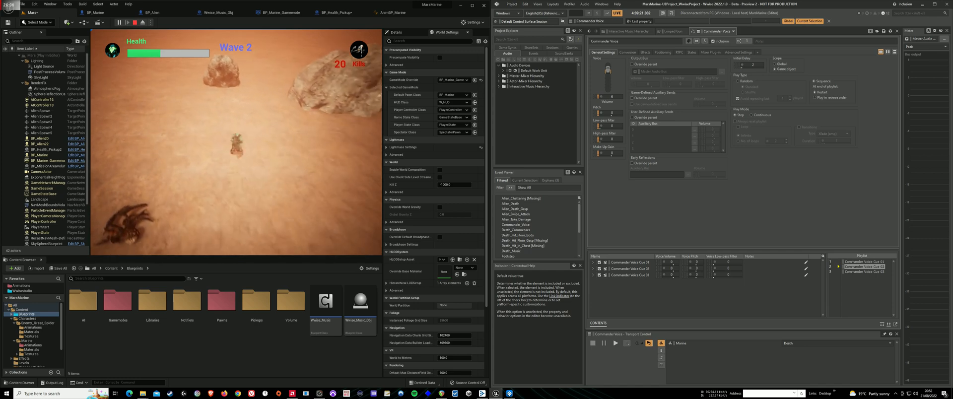
Move the marine across the terrain and collect the remaining health pickup after the wave 2 fight.
{"action": "key", "text": "a"}
{"action": "key", "text": "s"}
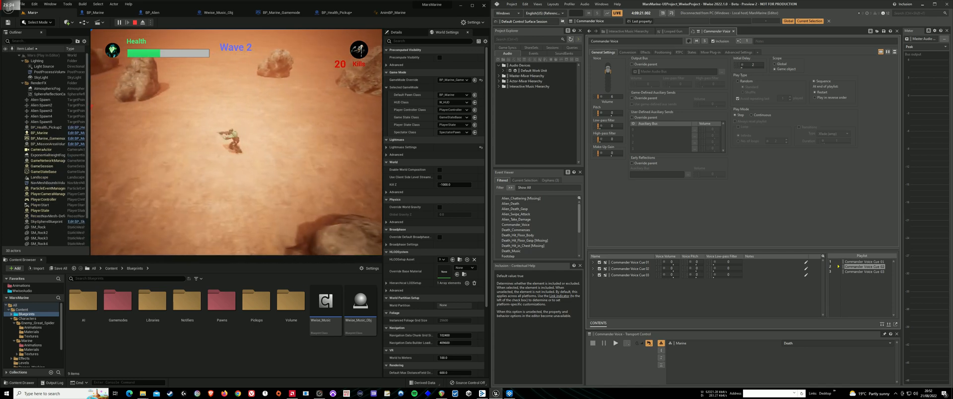
{"action": "key", "text": "d"}
{"action": "key", "text": "a"}
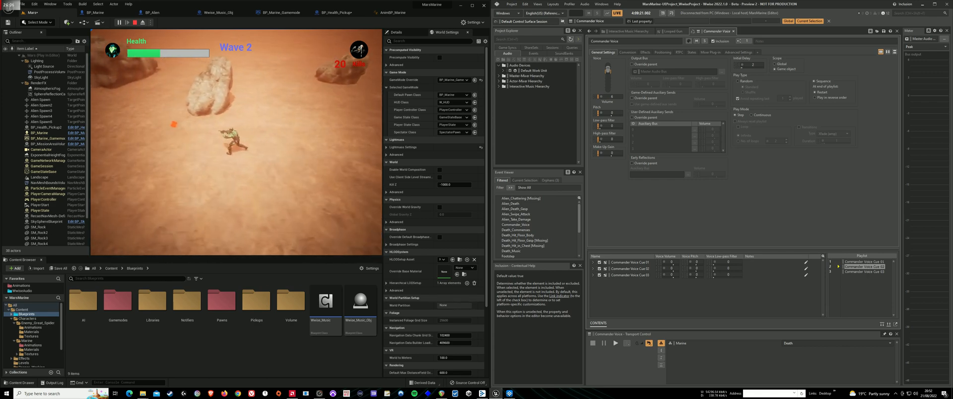
{"action": "key", "text": "d"}
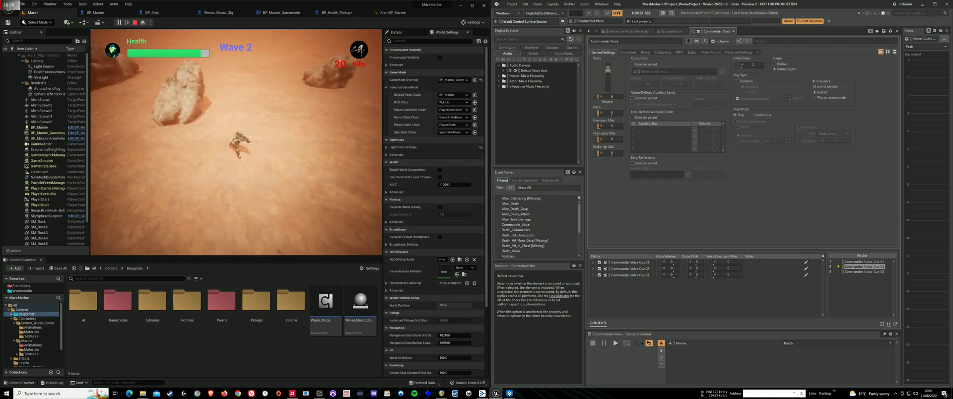
Move the marine back and forth across the open terrain between the rocks until the wave 3 aliens arrive.
{"action": "key", "text": "s"}
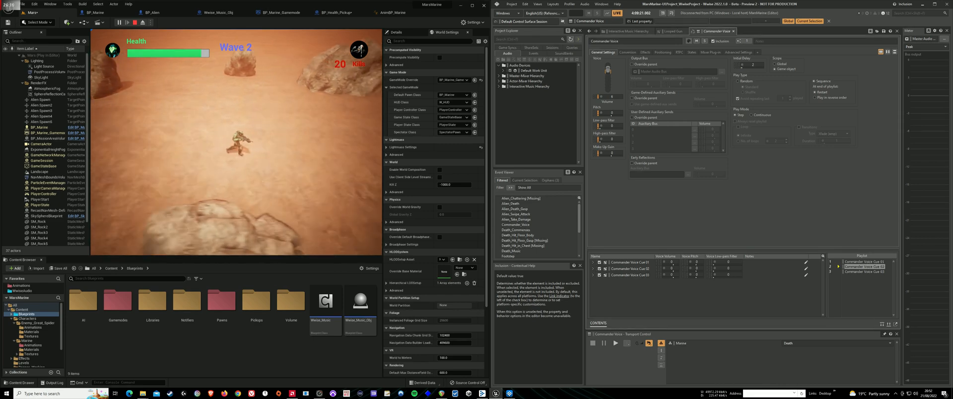
{"action": "key", "text": "d"}
{"action": "key", "text": "a"}
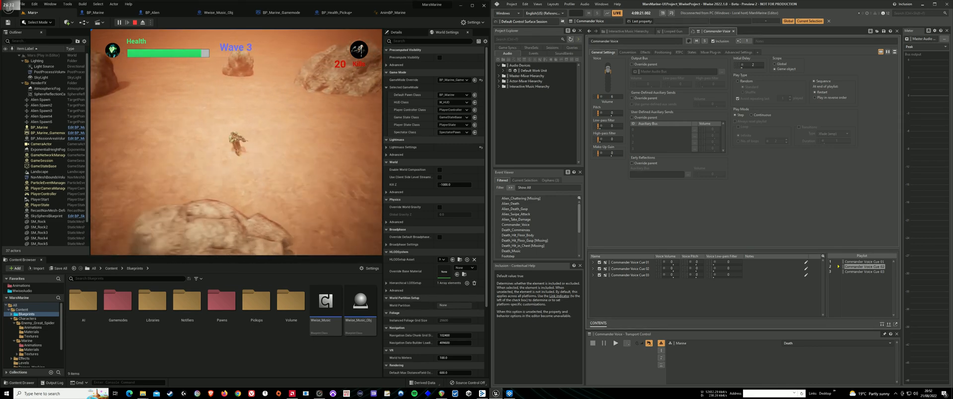
{"action": "key", "text": "w"}
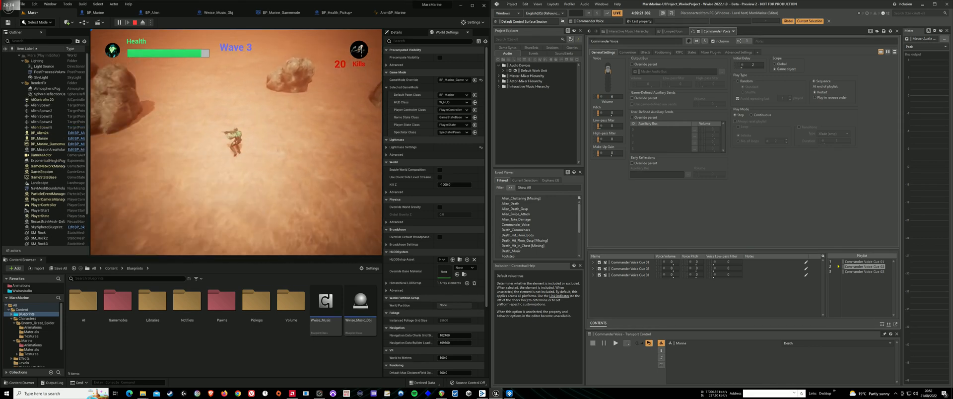
{"action": "key", "text": "d"}
{"action": "key", "text": "a"}
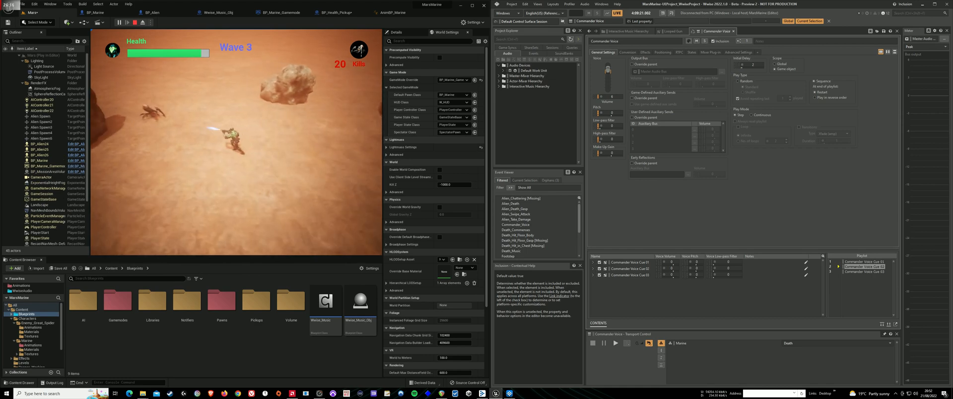
Fight the first wave 3 aliens with the marine, backing away from them towards the large rock while shooting.
{"action": "key", "text": "a"}
{"action": "key", "text": "s"}
{"action": "key", "text": "d"}
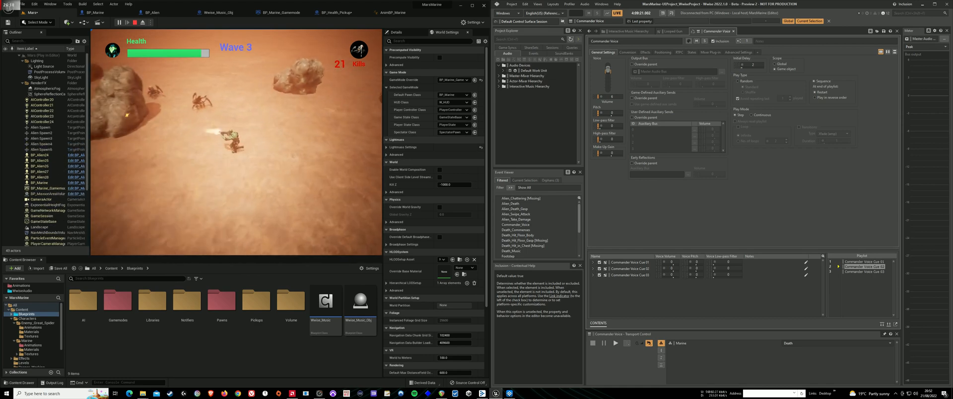
{"action": "key", "text": "a"}
{"action": "key", "text": "s"}
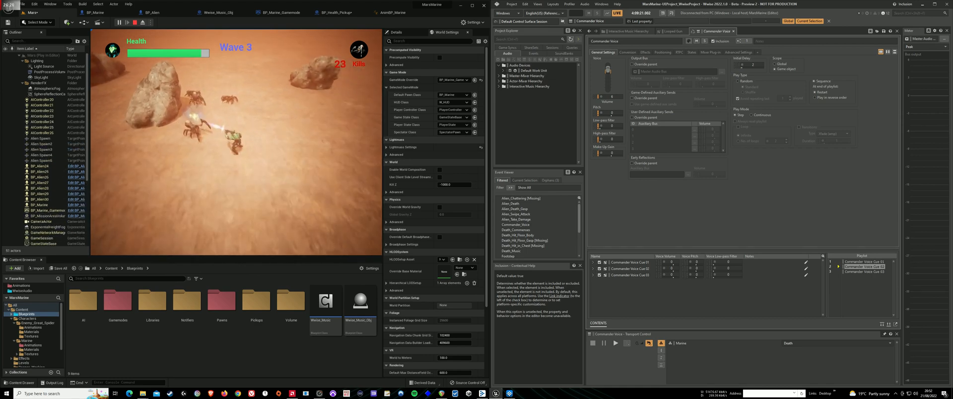
{"action": "key", "text": "a"}
{"action": "key", "text": "d"}
{"action": "key", "text": "s"}
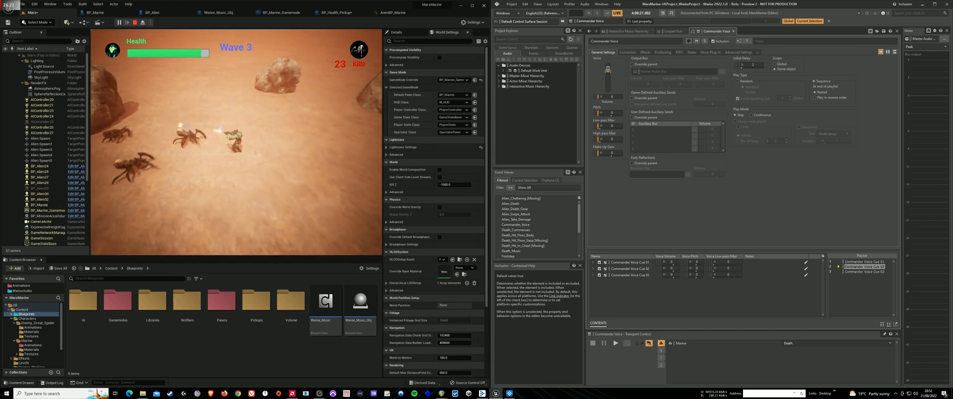
{"action": "key", "text": "s"}
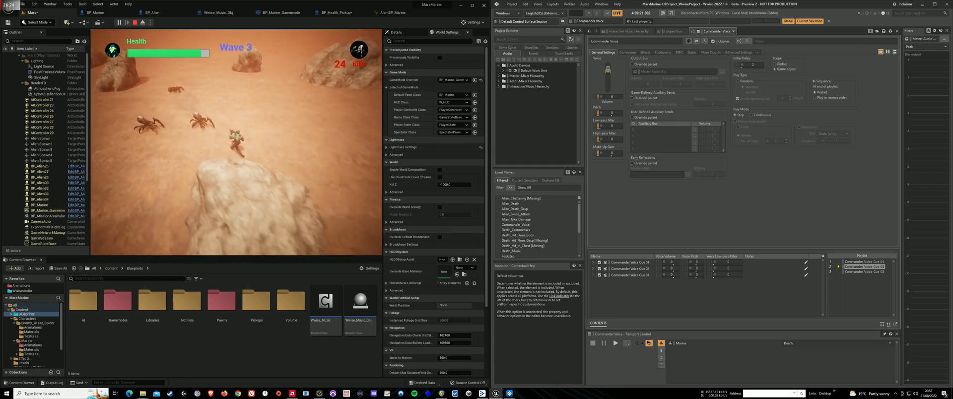
Fight the growing wave 3 swarm with the marine, changing direction around the aliens while shooting.
{"action": "key", "text": "w"}
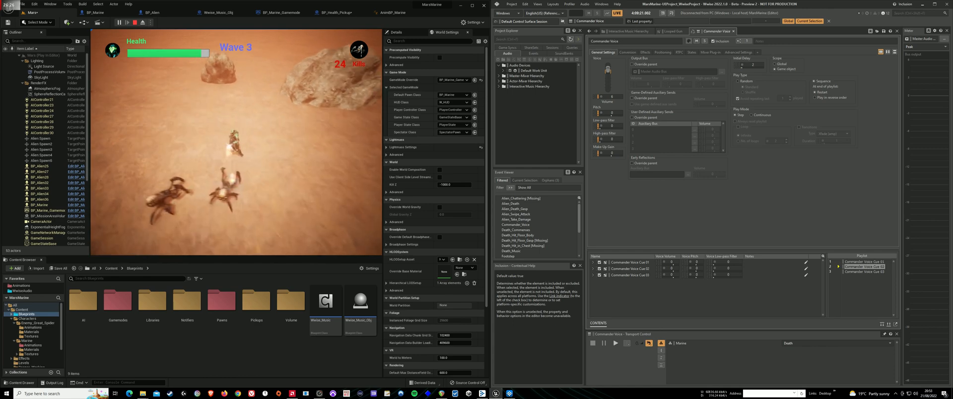
{"action": "key", "text": "a"}
{"action": "key", "text": "d"}
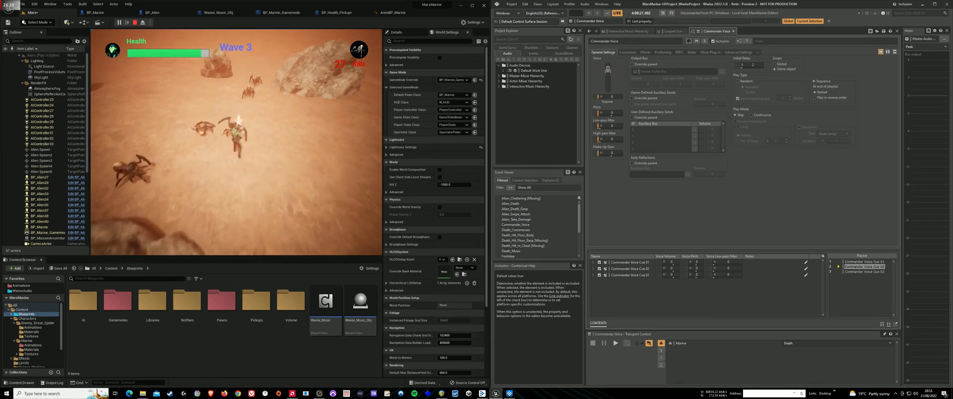
{"action": "key", "text": "w"}
{"action": "key", "text": "d"}
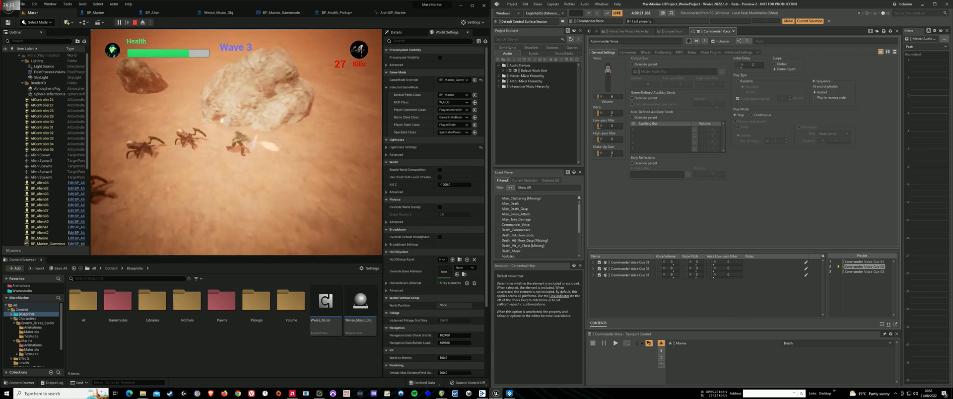
{"action": "key", "text": "w"}
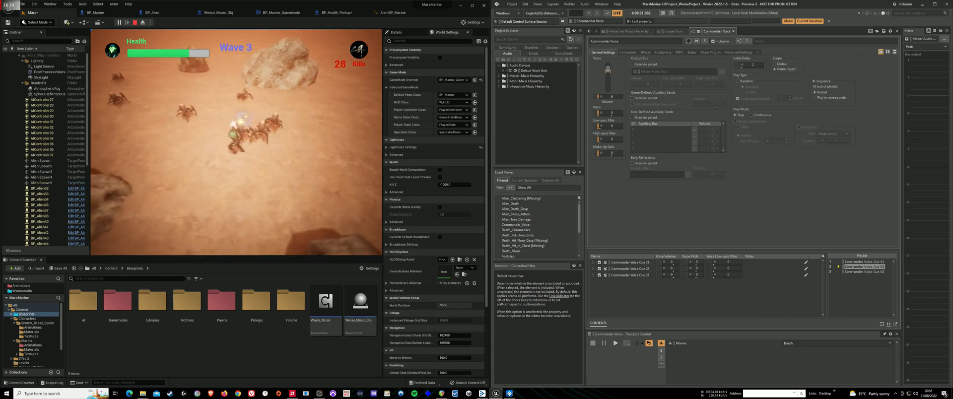
{"action": "key", "text": "s"}
{"action": "key", "text": "d"}
{"action": "key", "text": "w"}
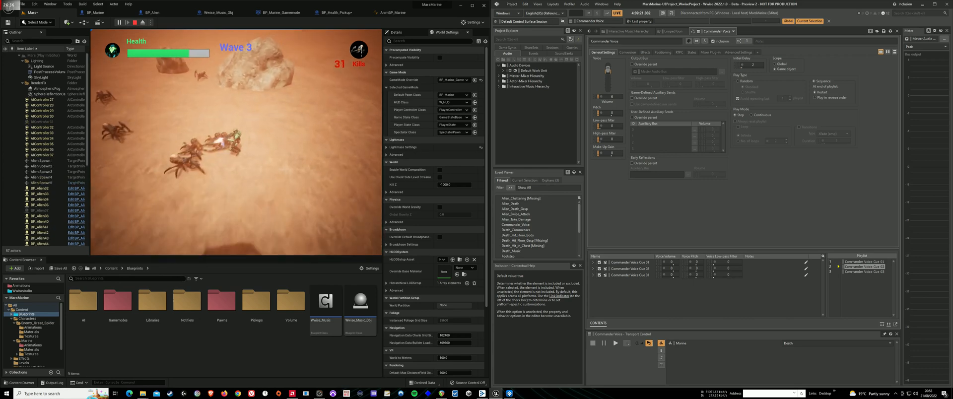
{"action": "key", "text": "a"}
{"action": "key", "text": "s"}
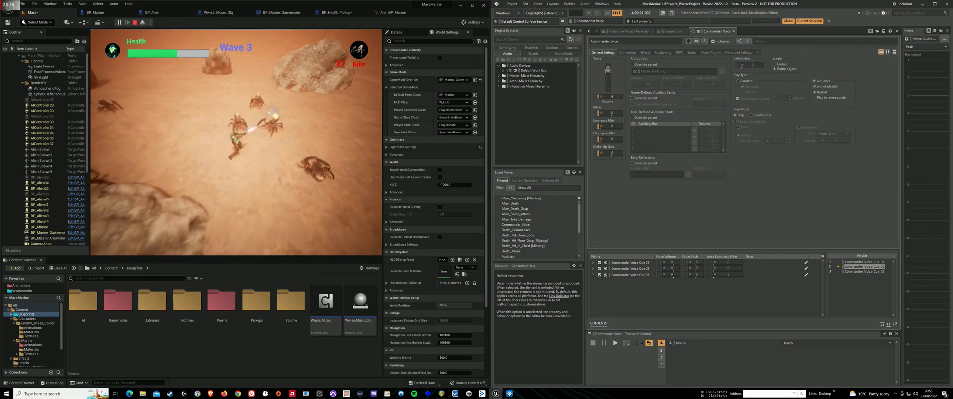
{"action": "key", "text": "d"}
{"action": "key", "text": "w"}
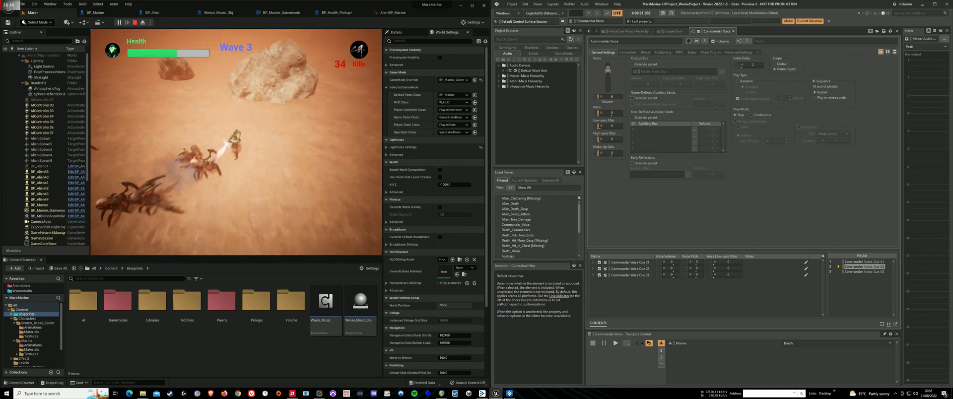
Run the marine away from the remaining wave 3 aliens to outside the mission area, and end the play session.
{"action": "key", "text": "a"}
{"action": "key", "text": "a"}
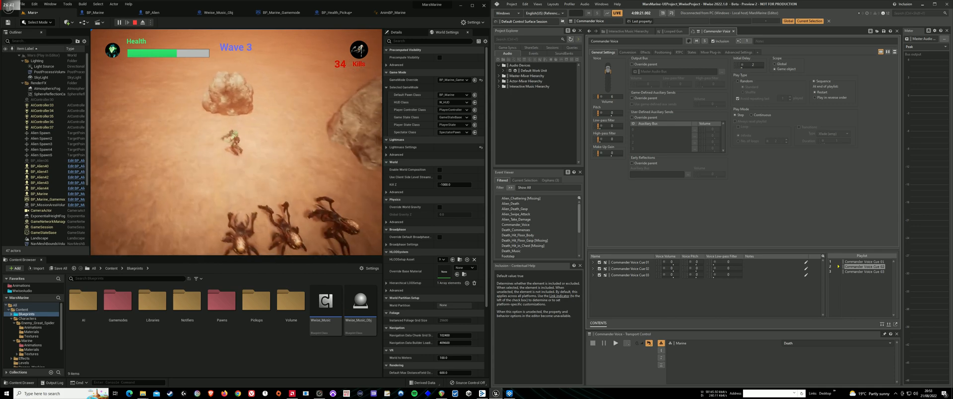
{"action": "key", "text": "w"}
{"action": "key", "text": "a"}
{"action": "key", "text": "w"}
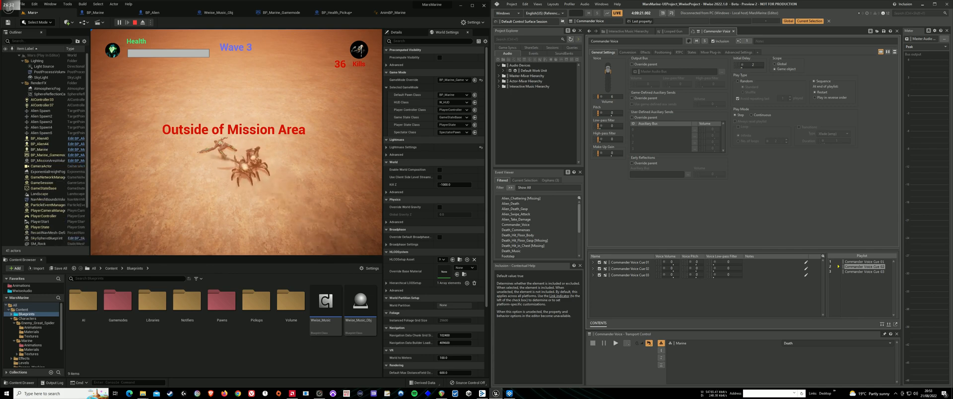
{"action": "key", "text": "Escape"}
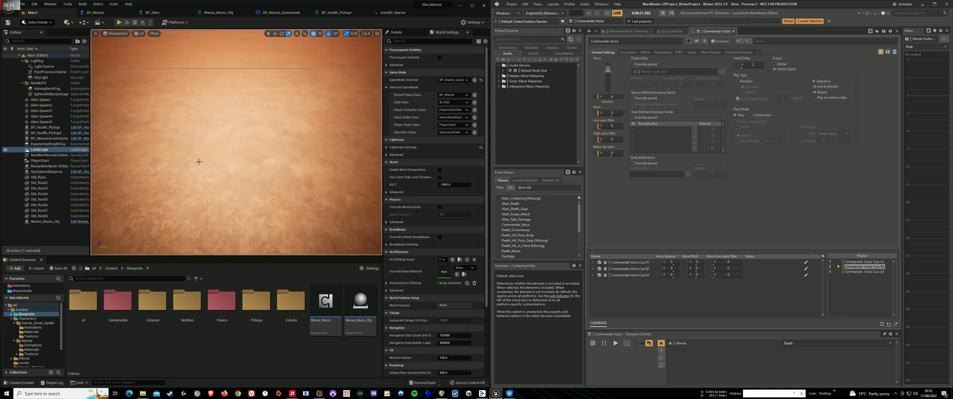